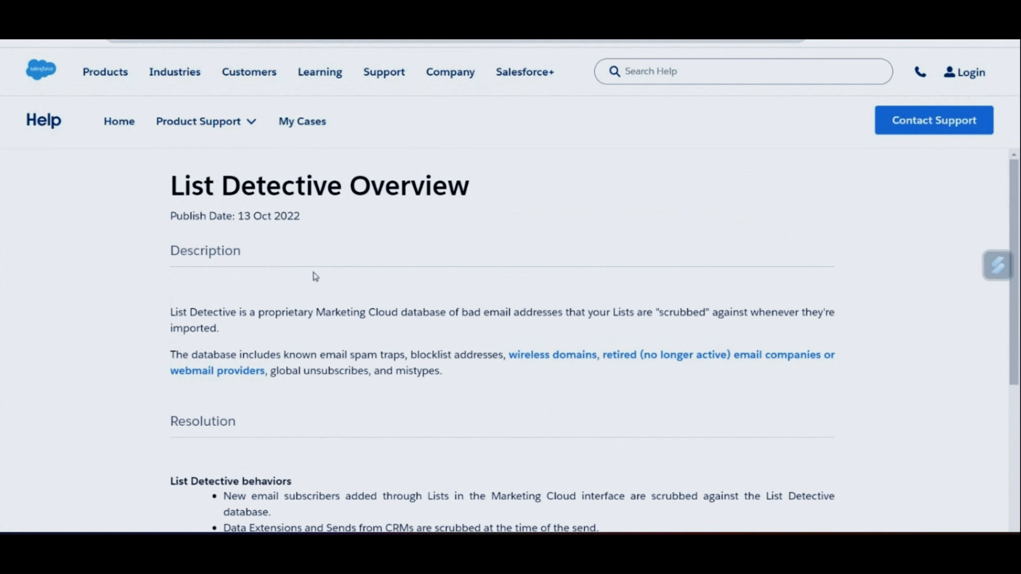
Step: Read the List Detective Overview article, covering its behaviors, reporting and benefits
scroll(314, 275, down, 1)
scroll(314, 275, down, 2)
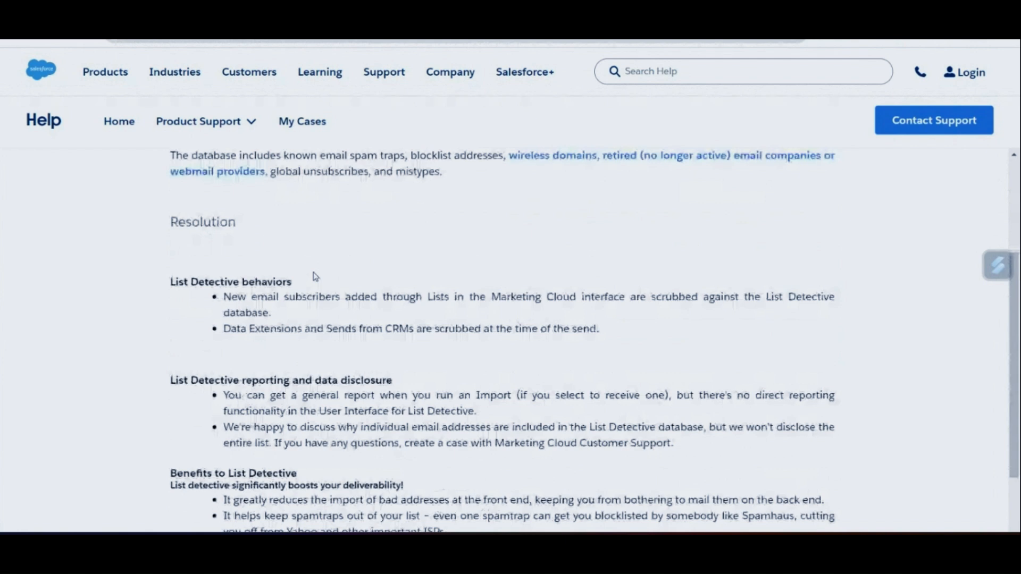
scroll(314, 275, down, 1)
scroll(314, 275, down, 2)
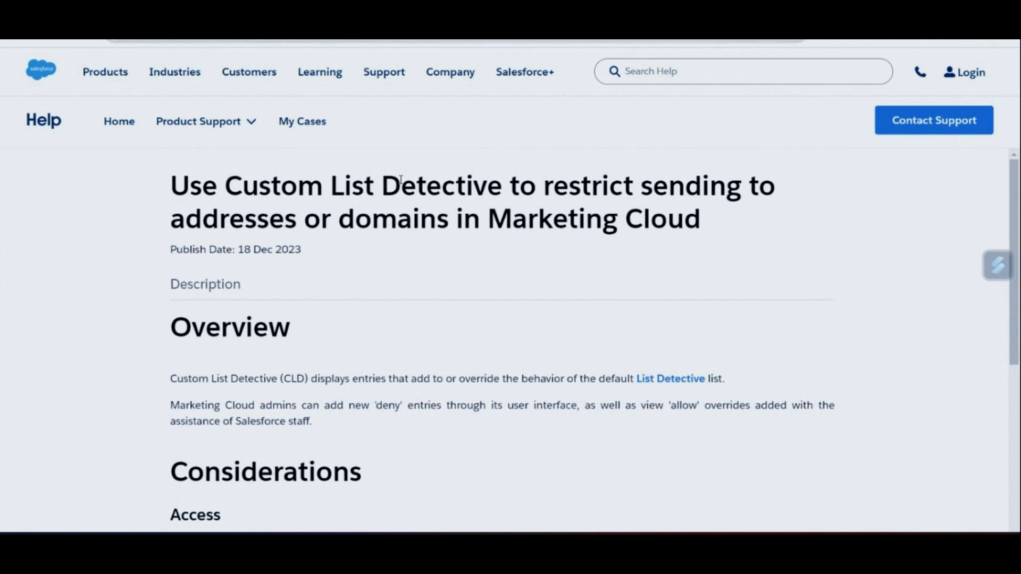
Step: Read the Custom List Detective article's overview, access and usage considerations
scroll(421, 311, down, 1)
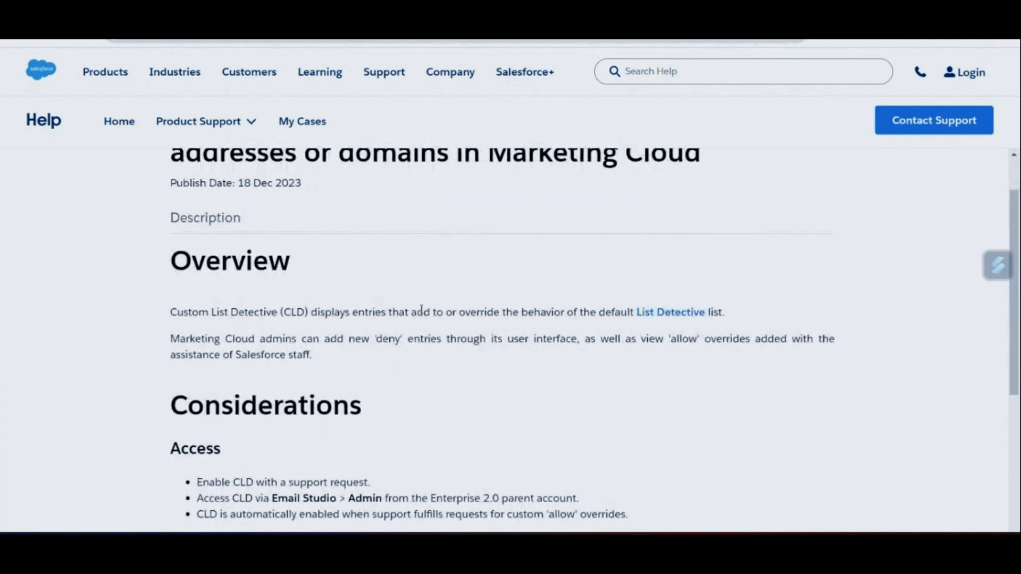
scroll(421, 311, down, 1)
scroll(421, 311, down, 1)
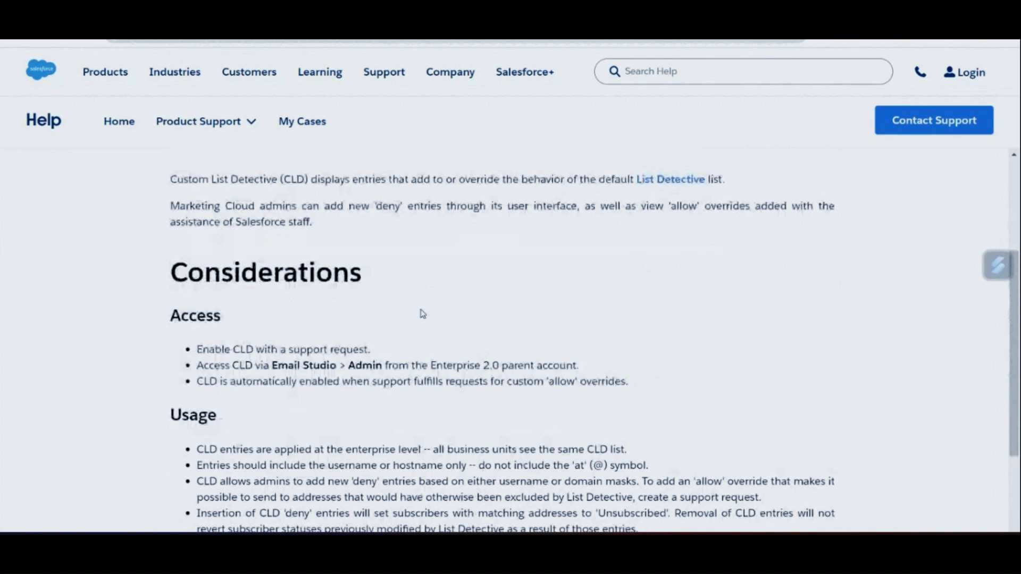
scroll(423, 313, up, 3)
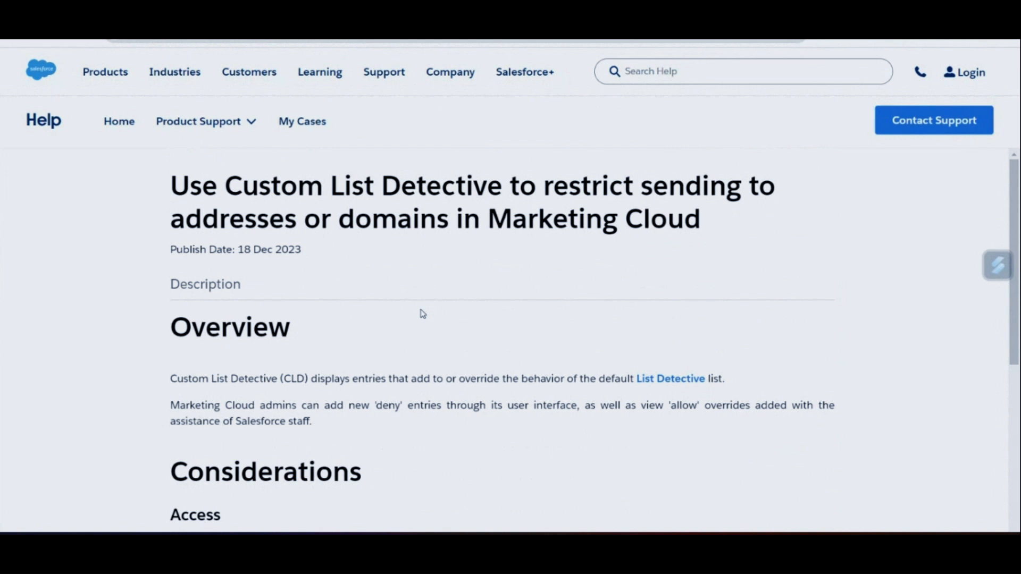
scroll(423, 314, down, 2)
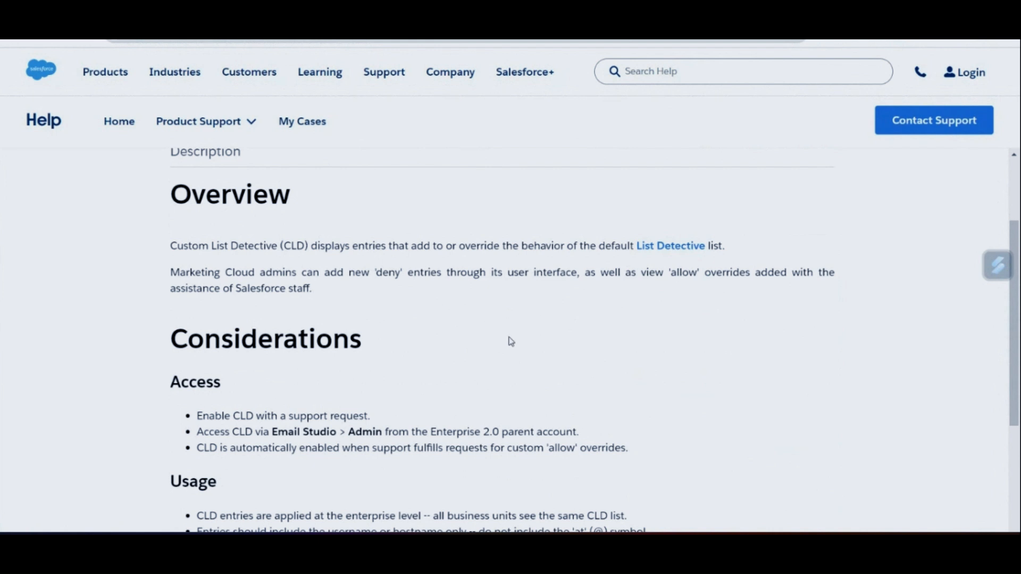
Step: Switch to the Automation Studio window and collapse the activities sidebar beside the List Detectives workflow
mouse_move(636, 545)
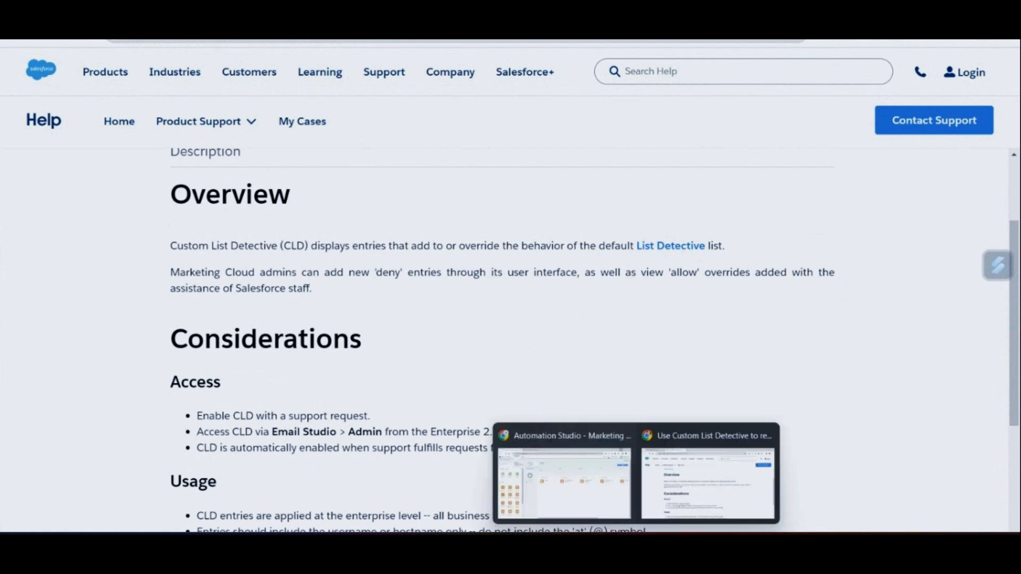
click(595, 508)
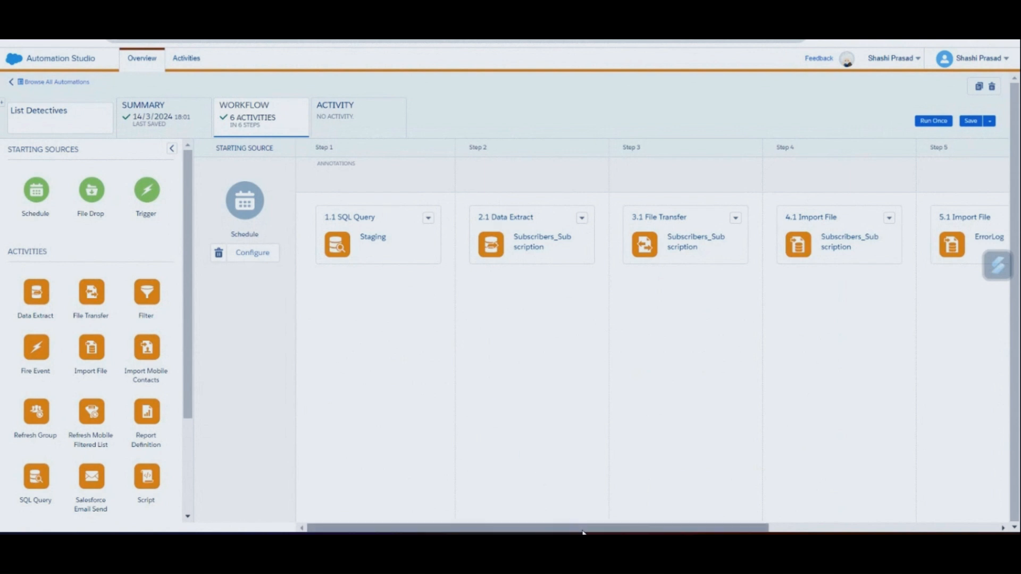
drag(579, 528, 532, 499)
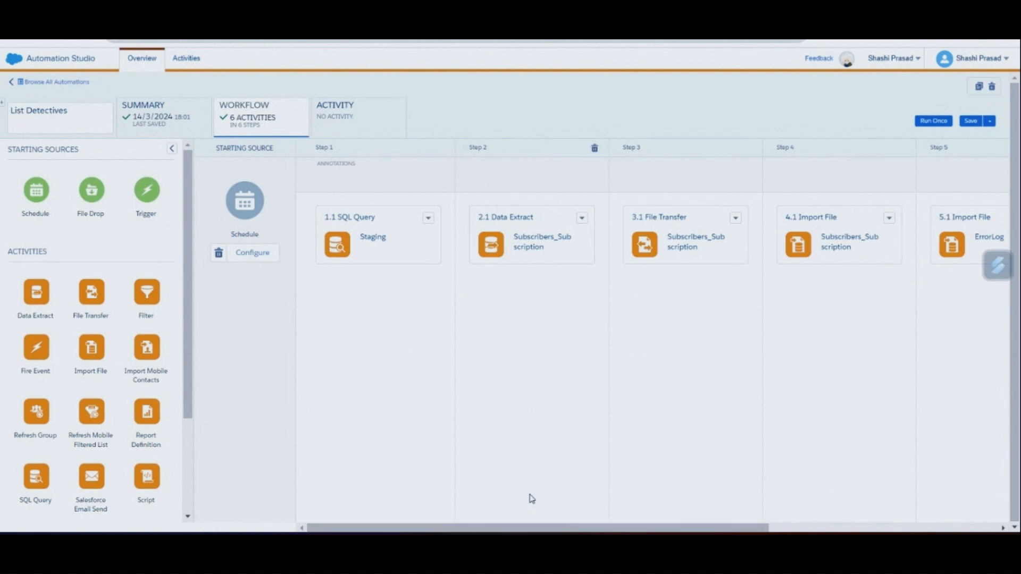
click(173, 151)
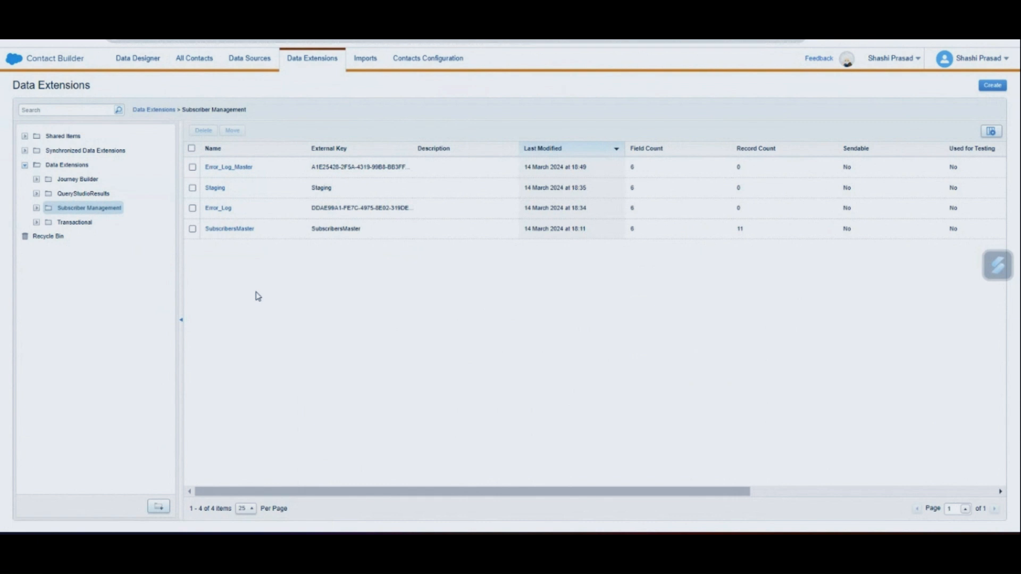
Step: Examine the attributes and the records of the SubscribersMaster data extension in the Subscriber Management folder
click(231, 229)
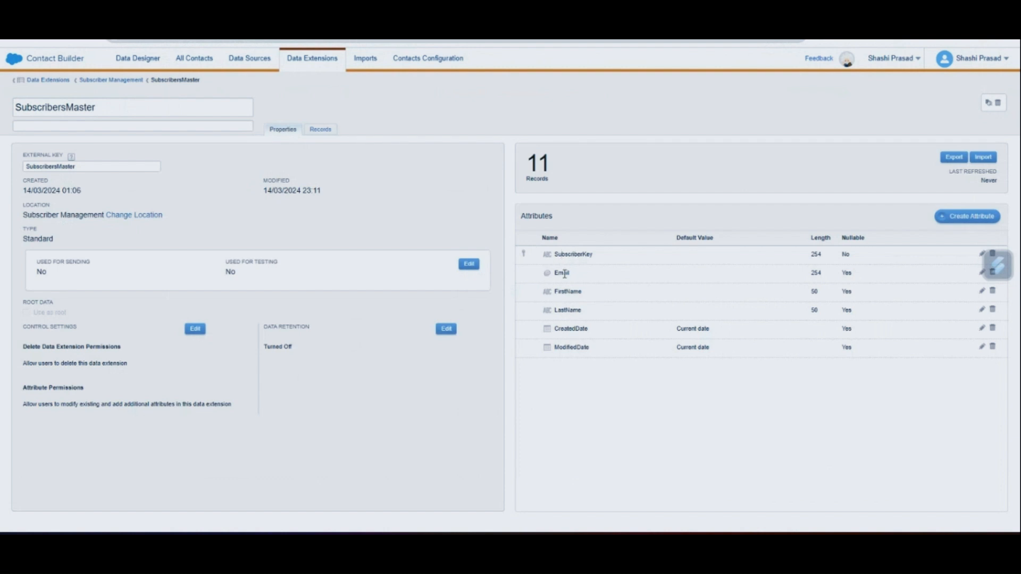
double_click(565, 274)
double_click(570, 292)
double_click(574, 309)
double_click(574, 329)
double_click(580, 348)
click(329, 131)
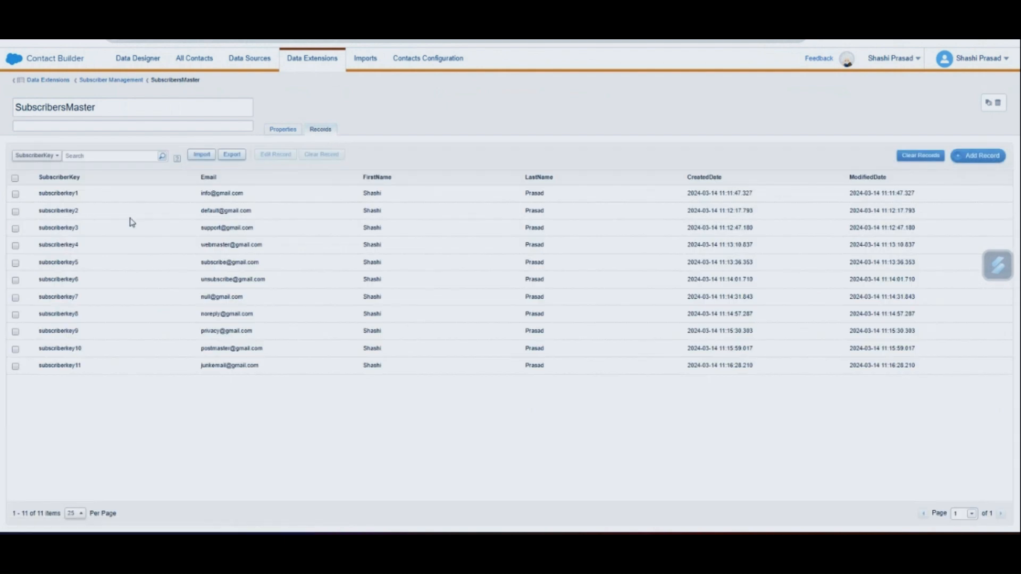
click(15, 179)
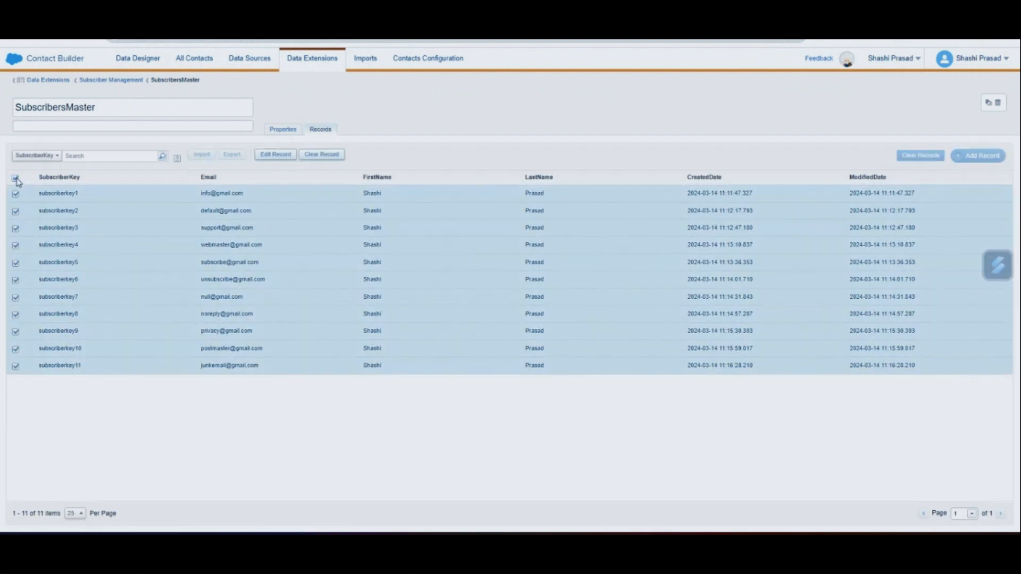
click(15, 179)
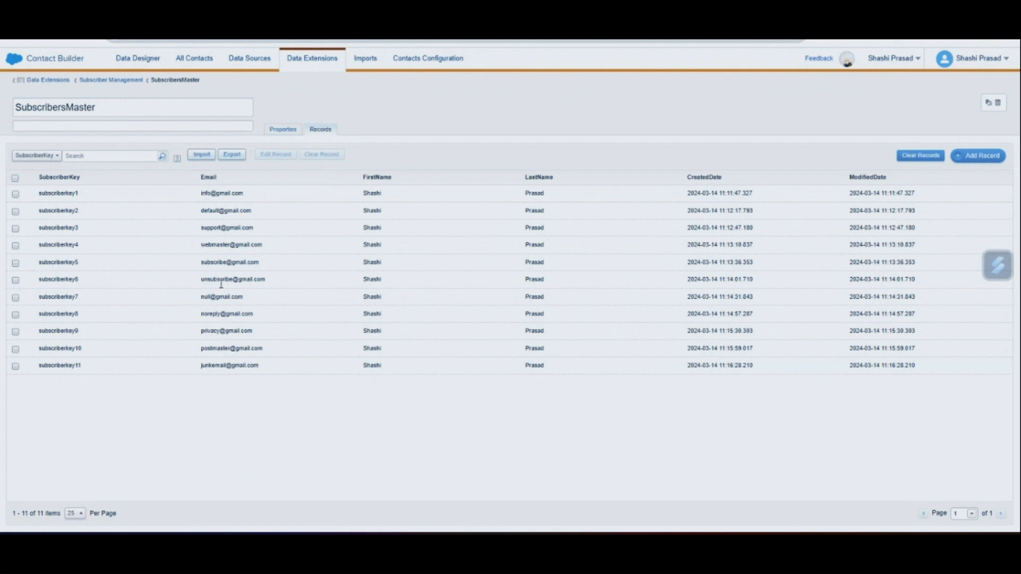
Step: Examine the attributes of the Staging data extension, including the default value of Status and the Row_Number field
click(128, 80)
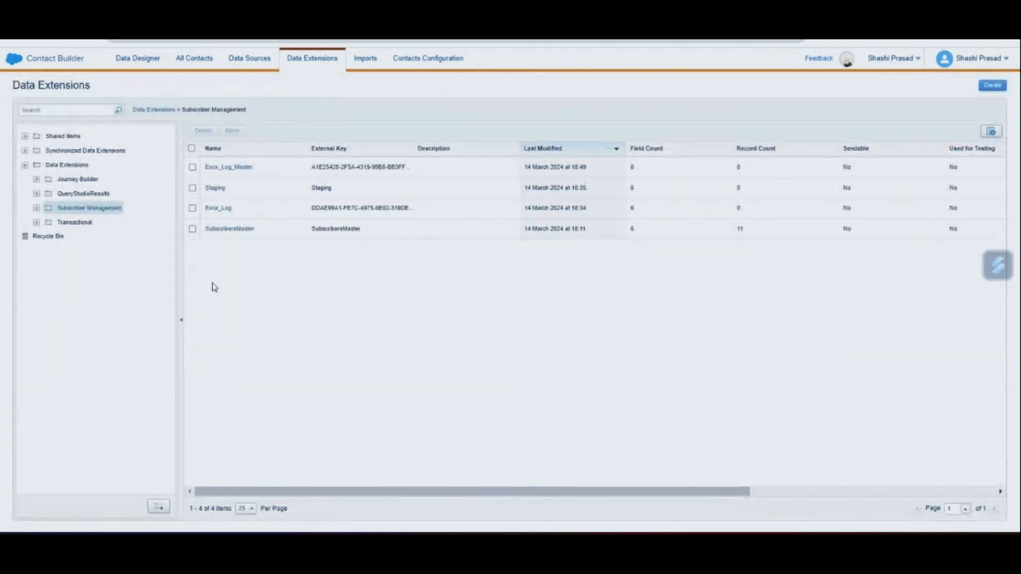
click(214, 188)
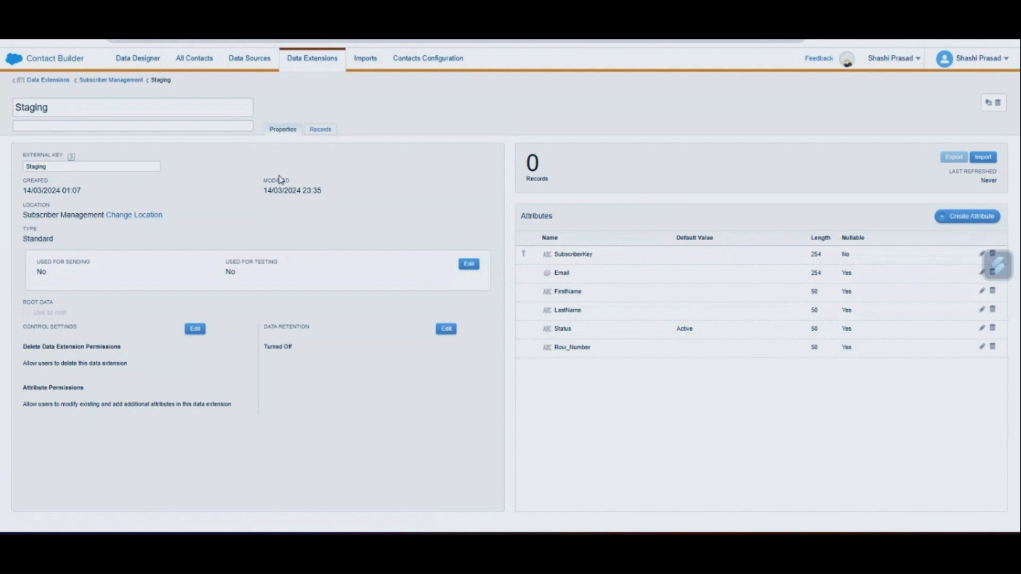
double_click(574, 255)
double_click(562, 274)
double_click(569, 292)
double_click(569, 310)
double_click(563, 329)
double_click(685, 329)
double_click(579, 348)
Step: Examine the attributes of the Error_Log data extension, particularly the Row_Number field
click(126, 81)
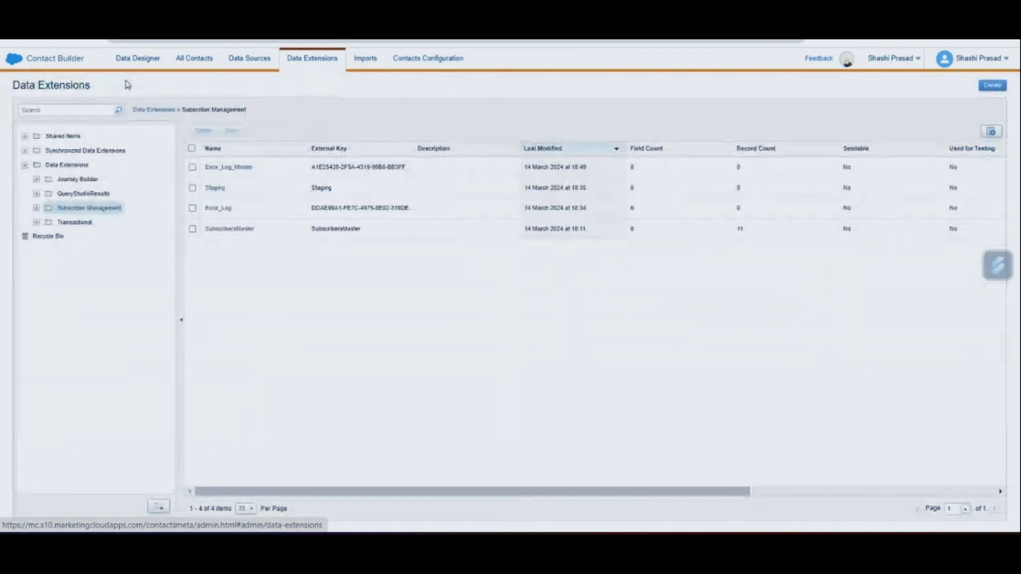
click(219, 209)
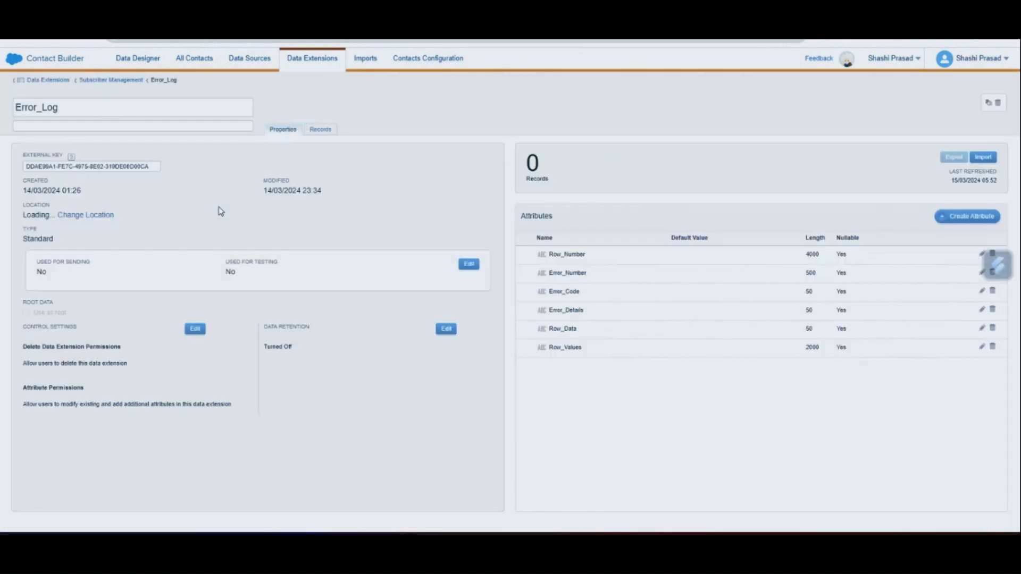
double_click(565, 256)
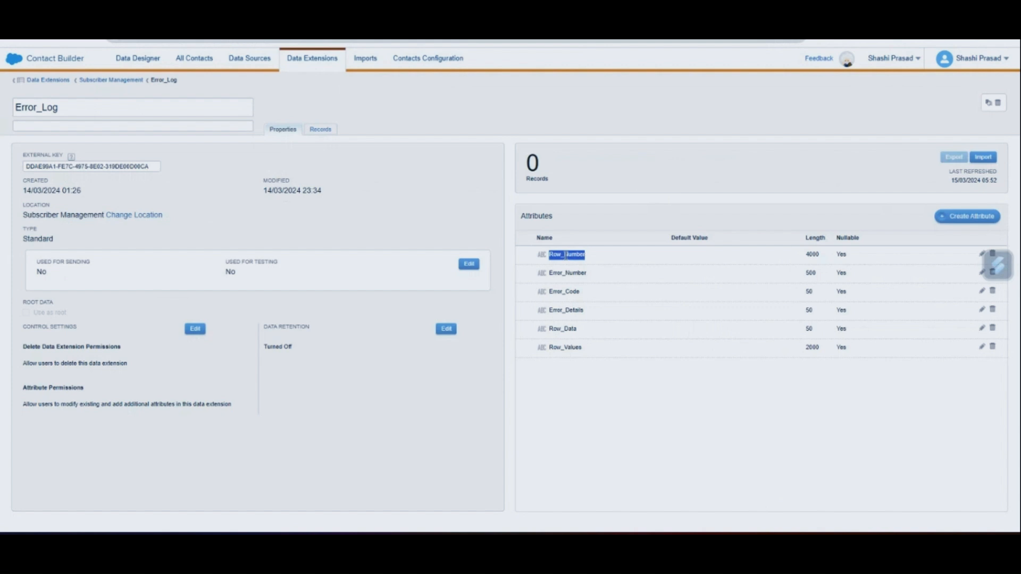
Step: Examine the attributes of the Error_Log_Master data extension, particularly the Row_Values field
click(96, 81)
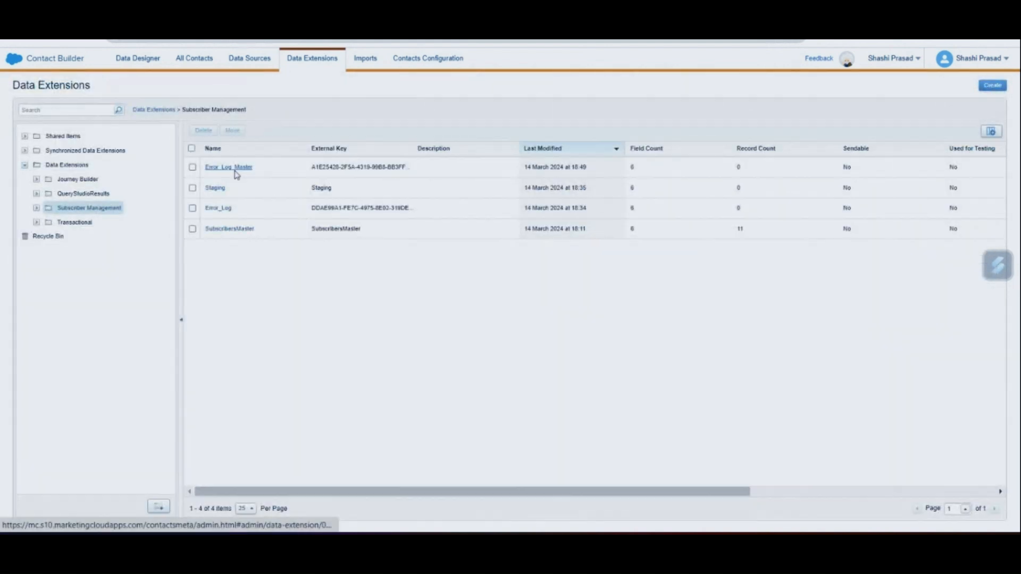
click(229, 166)
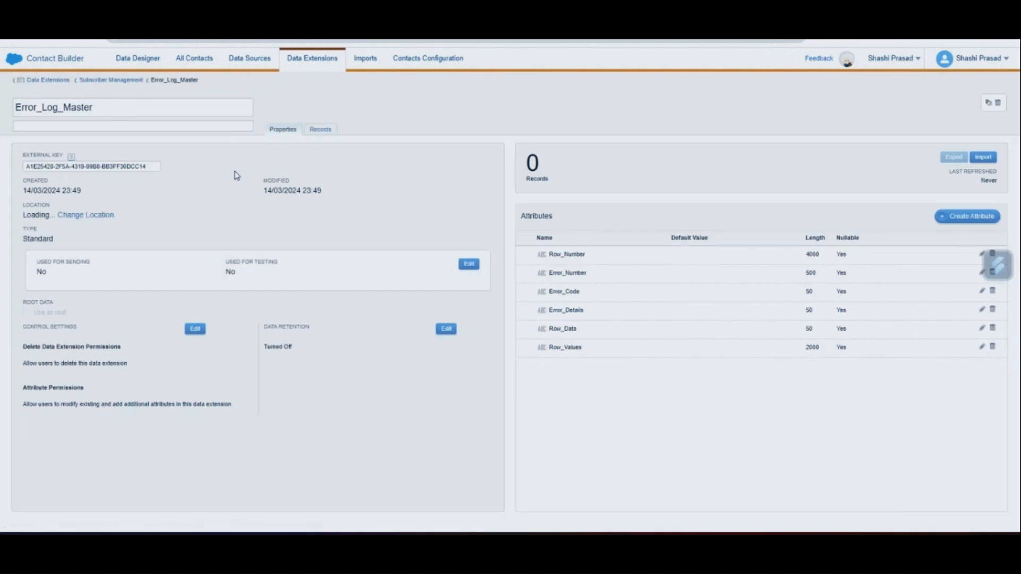
double_click(562, 348)
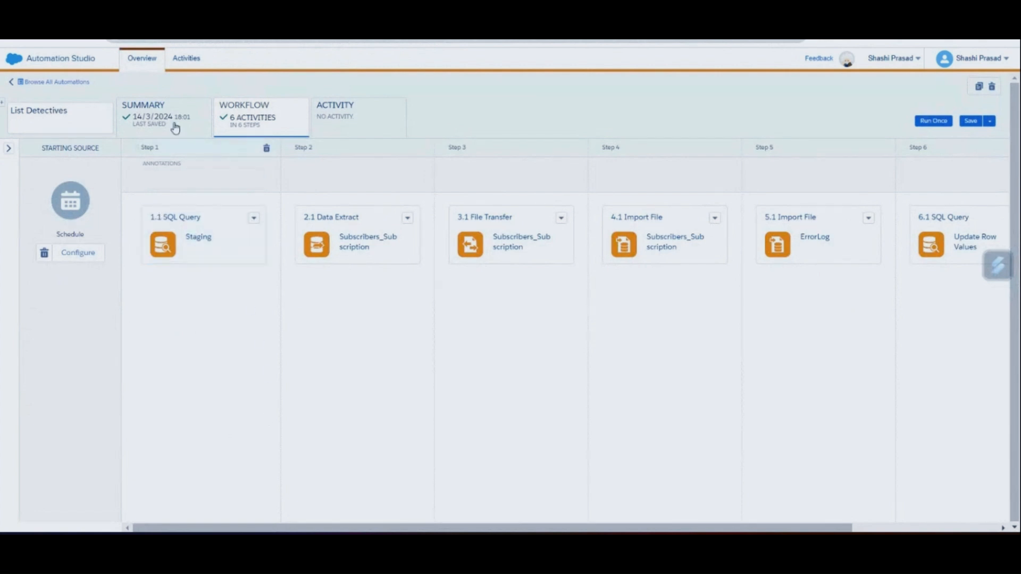
Step: Copy the complete SQL of the step 1 Staging query activity into the blank SQL file in Visual Studio Code
click(254, 220)
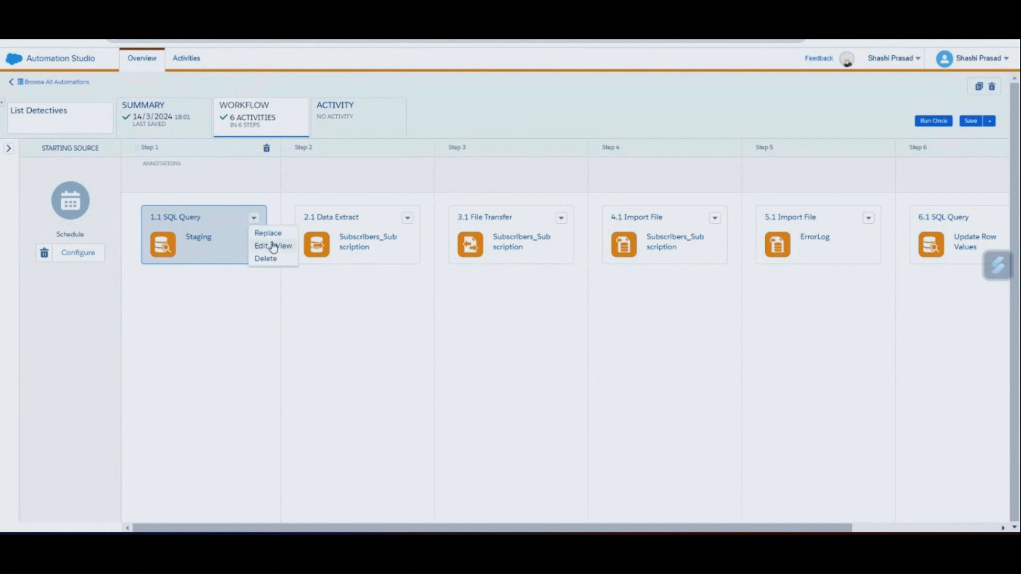
click(273, 246)
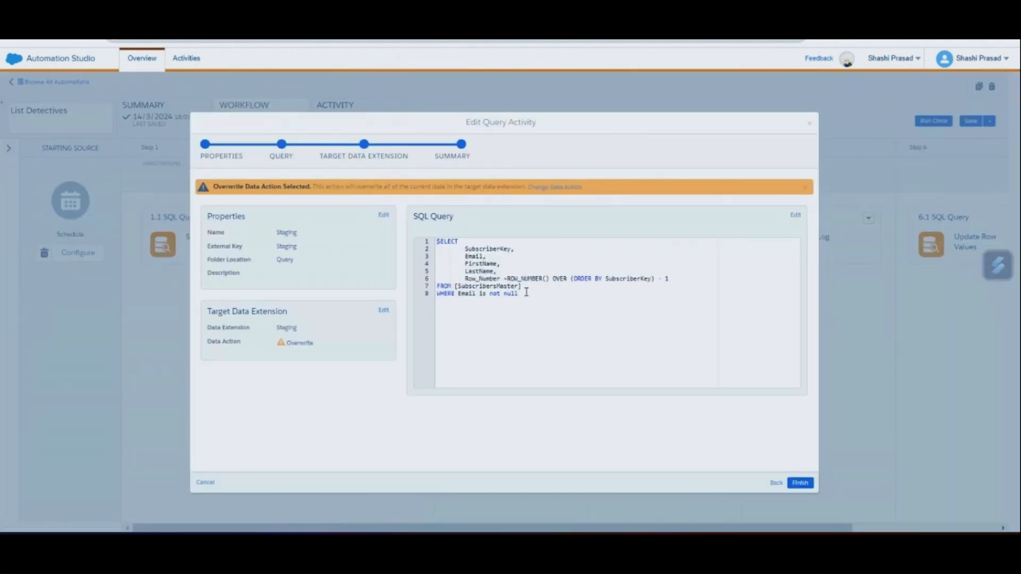
key(ctrl+a)
key(ctrl+c)
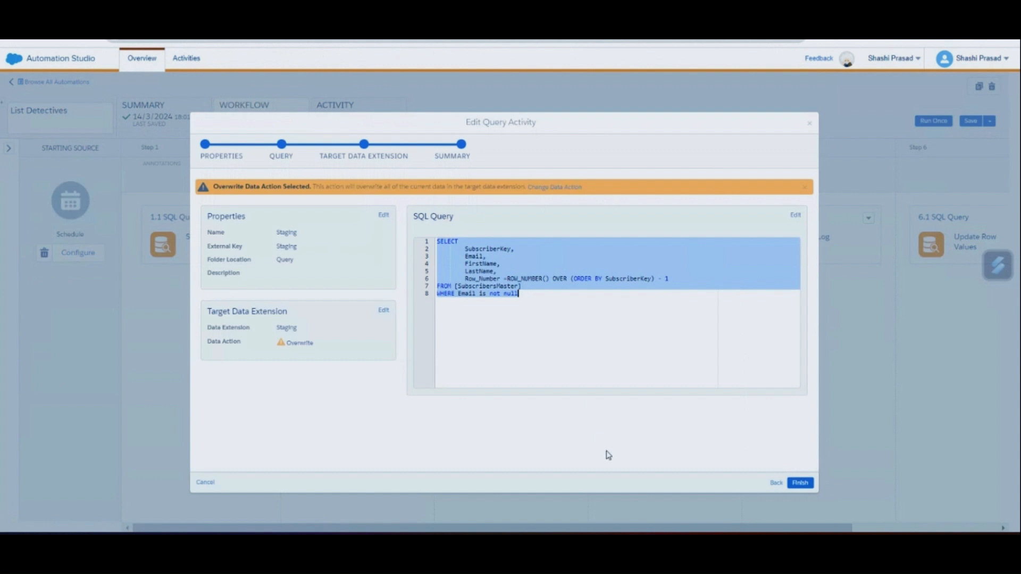
click(611, 546)
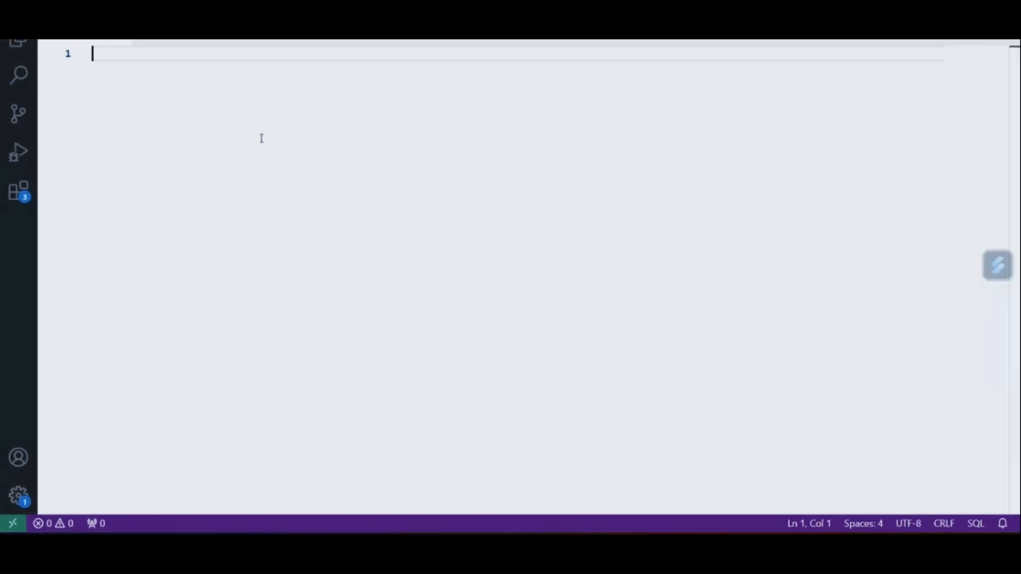
key(ctrl+v)
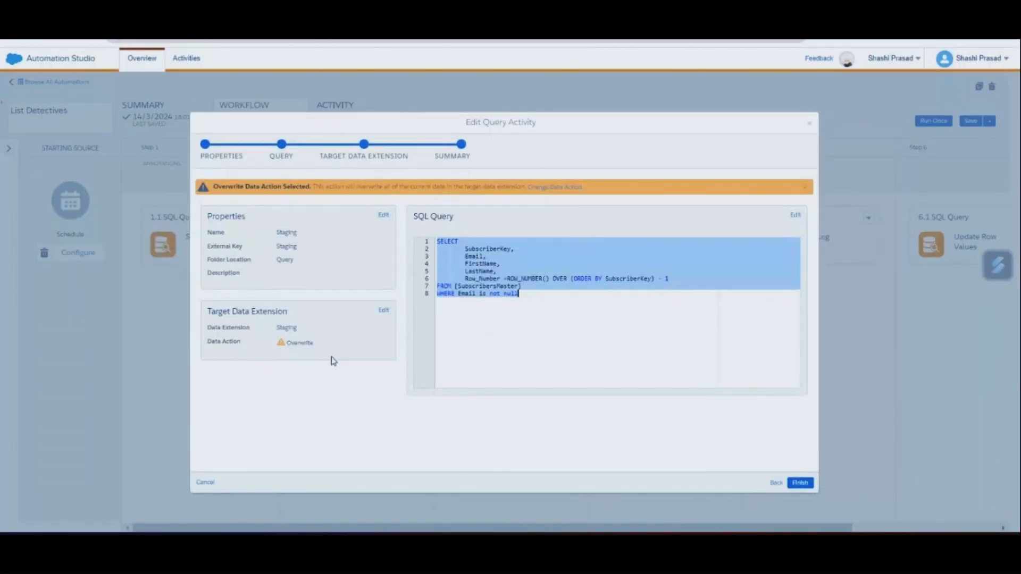
Step: Check the Staging query activity's target data extension and data action, and finish the activity
double_click(287, 327)
double_click(300, 343)
double_click(289, 328)
click(800, 485)
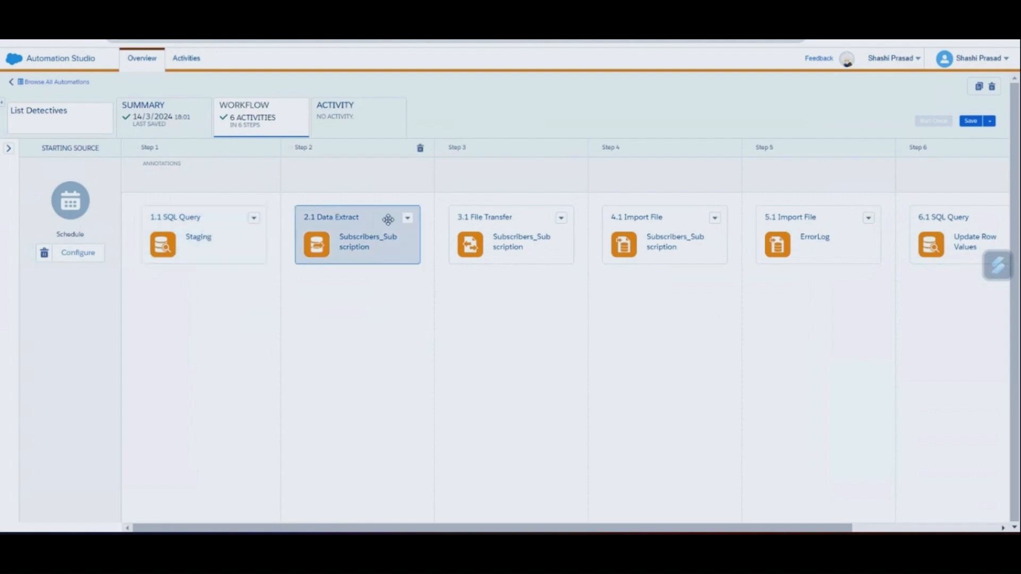
Step: Open the properties of the step 2 Subscribers_Subscription data extract activity for editing, accepting the edit warning
click(408, 219)
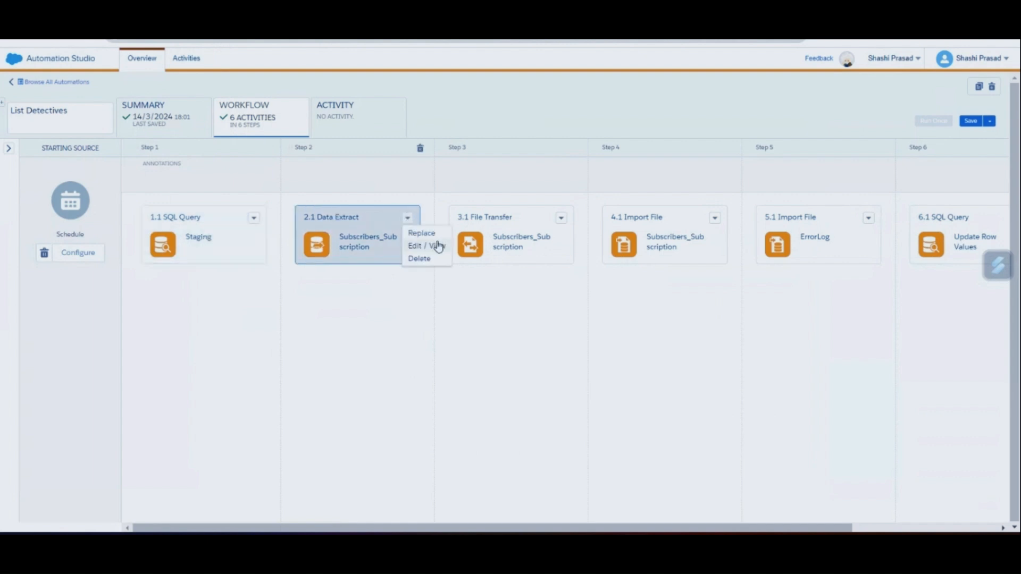
click(435, 243)
click(236, 153)
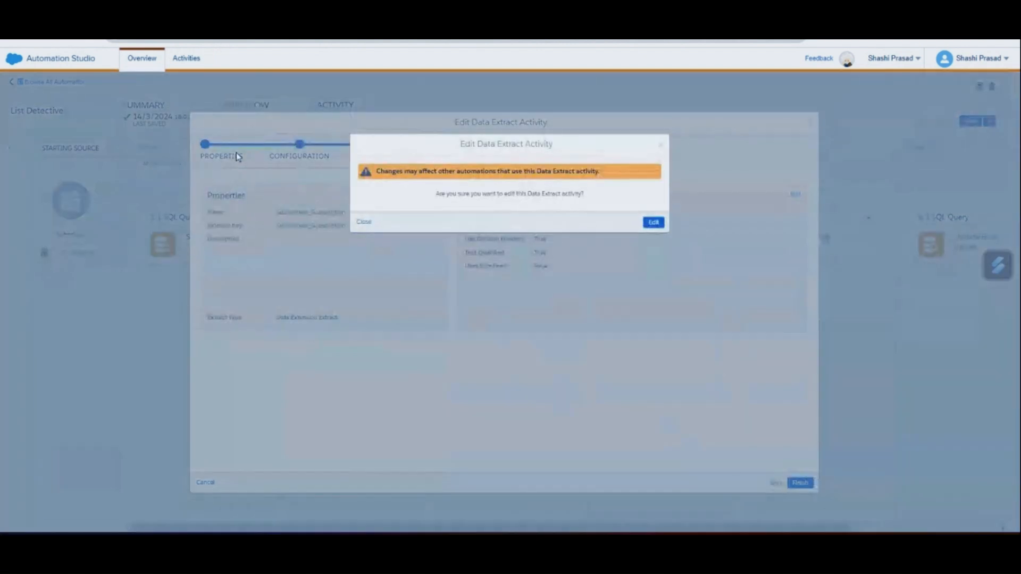
click(653, 222)
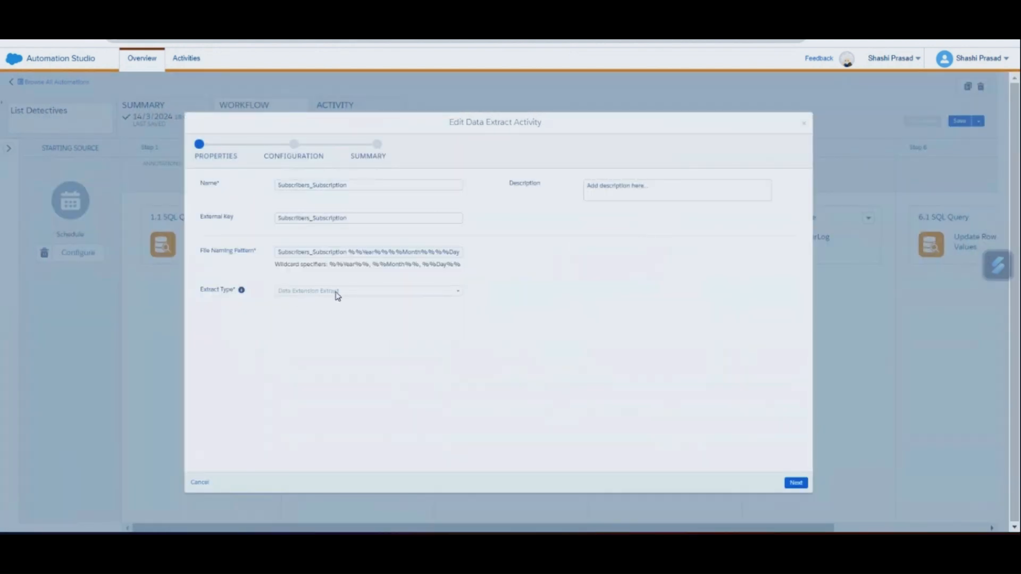
Step: Copy the data extract's file naming pattern into the code editor below the SQL query, and continue to the extract's configuration
click(332, 250)
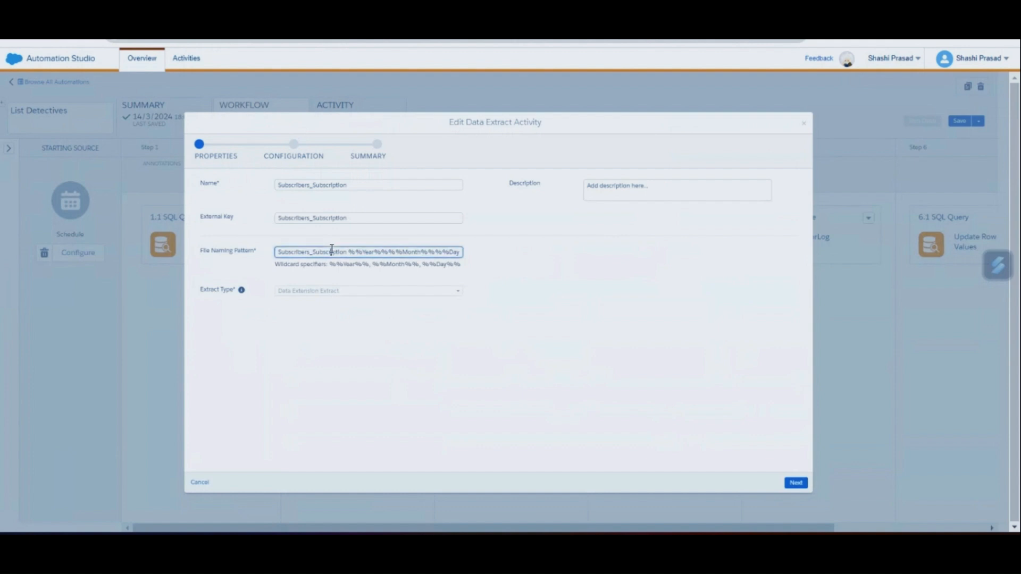
triple_click(332, 250)
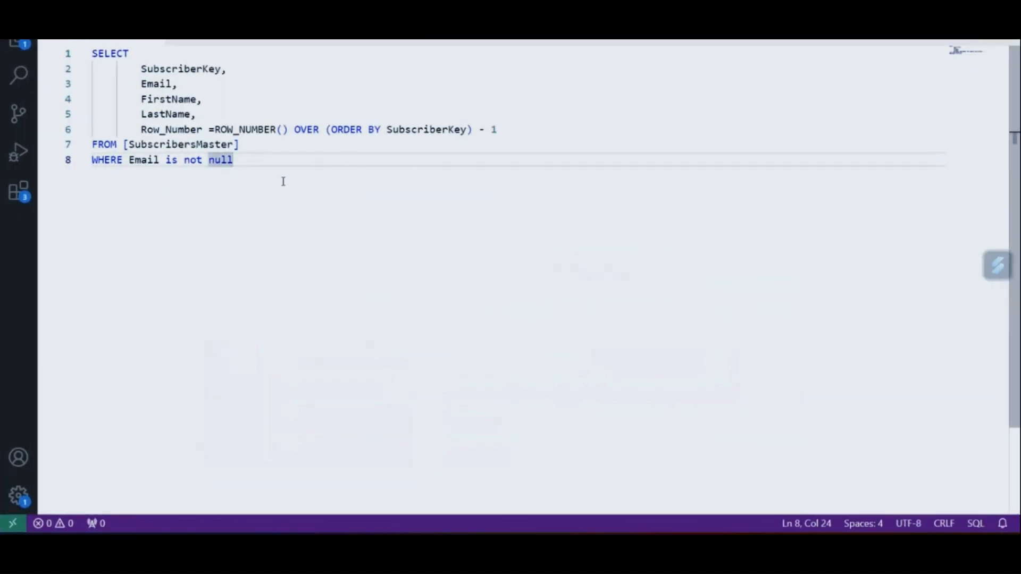
key(Return)
key(Return)
text(Subscribers_Subscription %%Year%%%%Month%%%%Day%%%%Hour%%%%Minute%%.csv)
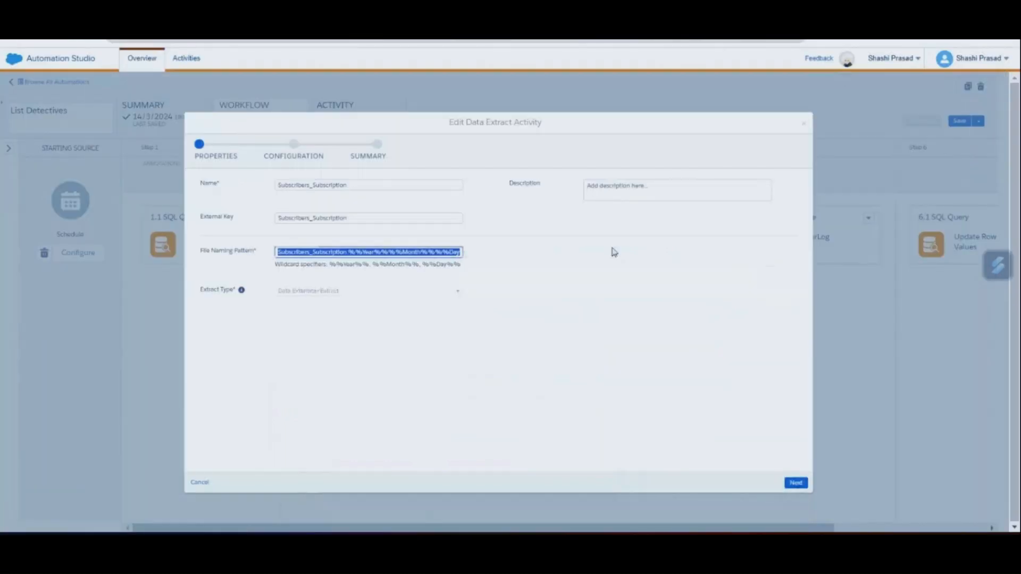
click(795, 483)
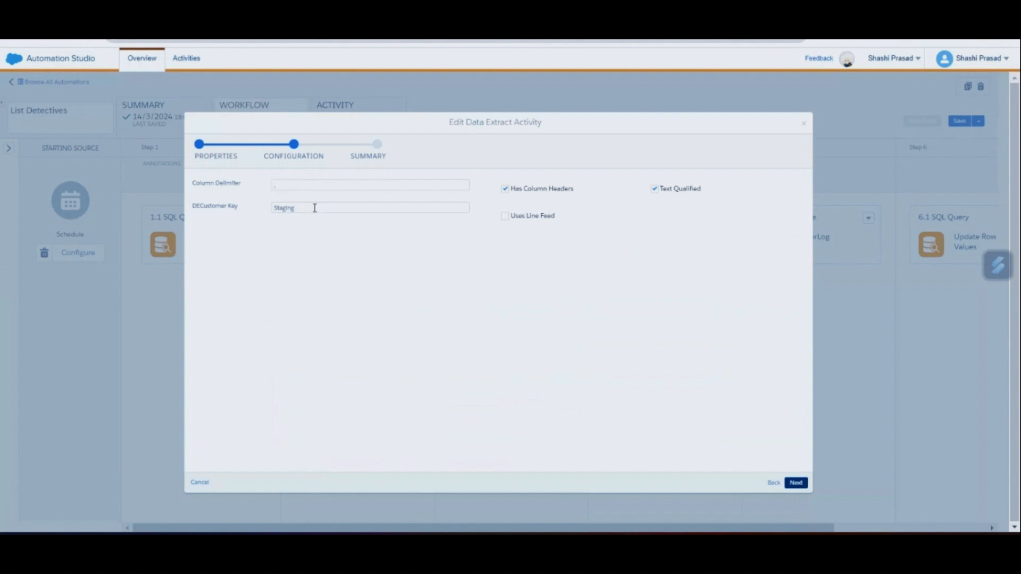
Step: Check the data extract's DECustomer Key and its summary, and finish the activity
double_click(286, 211)
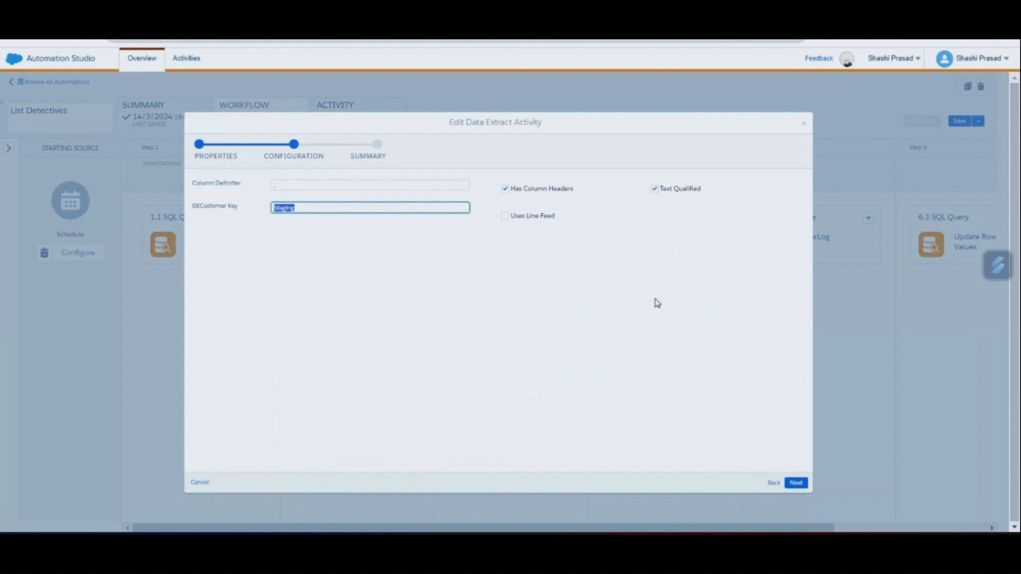
click(797, 483)
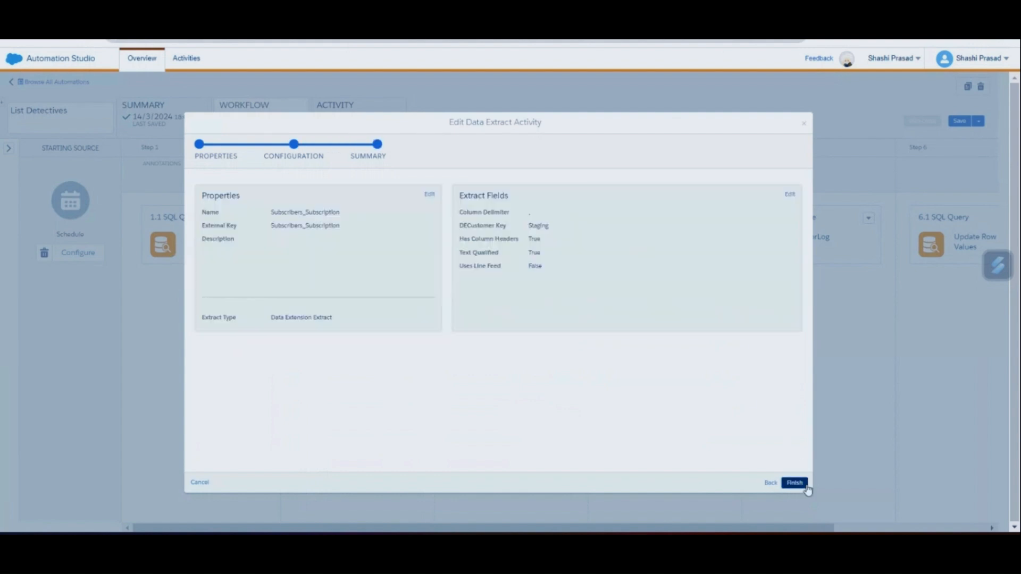
click(794, 483)
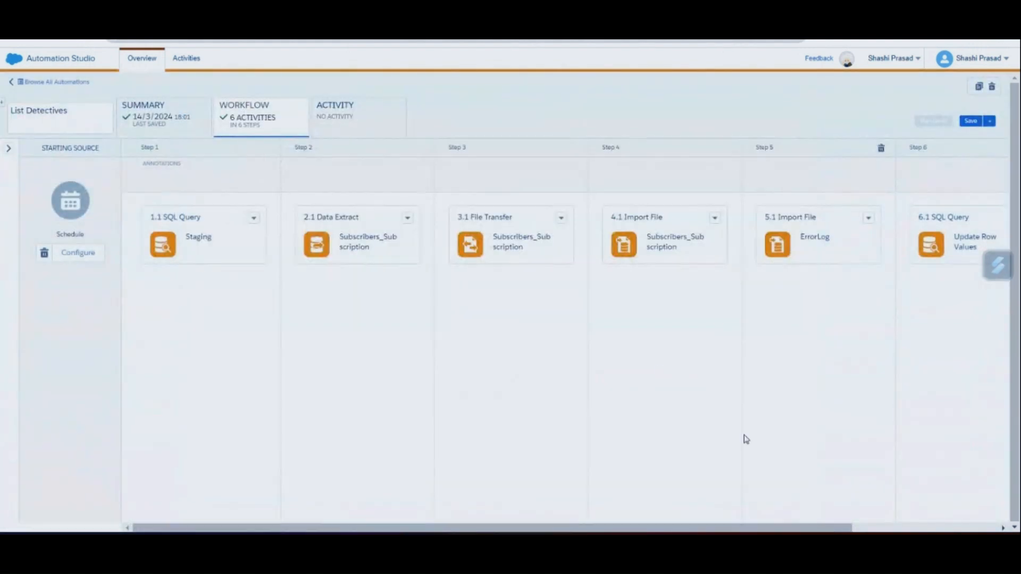
Step: Open the step 3 Subscribers_Subscription file transfer for editing, accept the edit warning, and continue past its properties to the configuration
click(563, 219)
click(580, 247)
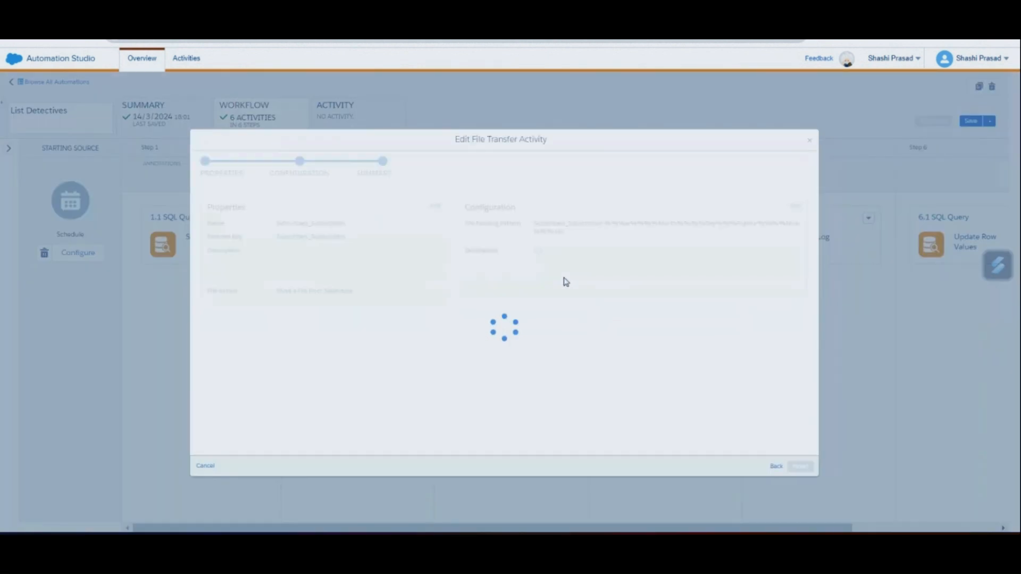
click(237, 173)
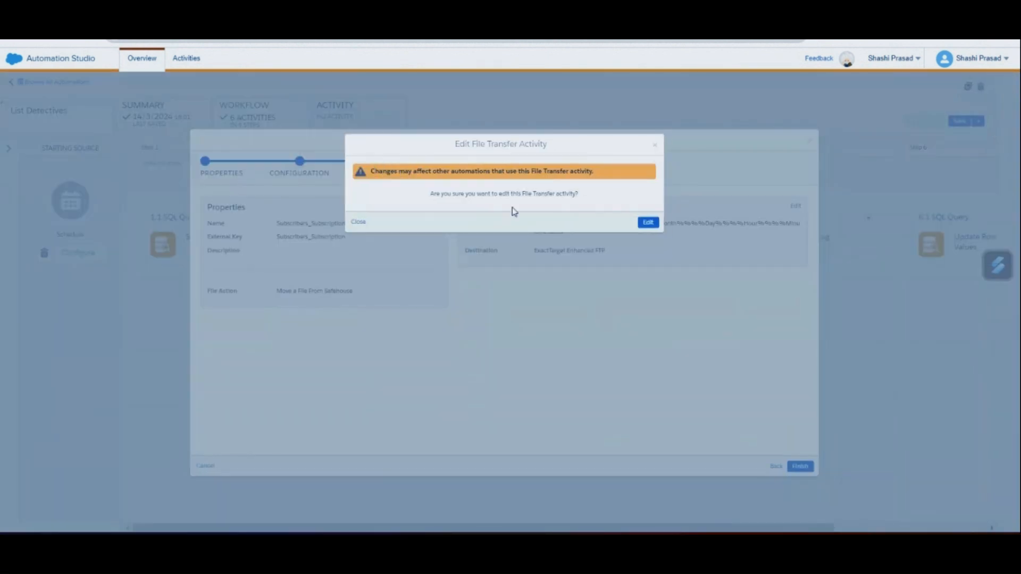
click(647, 222)
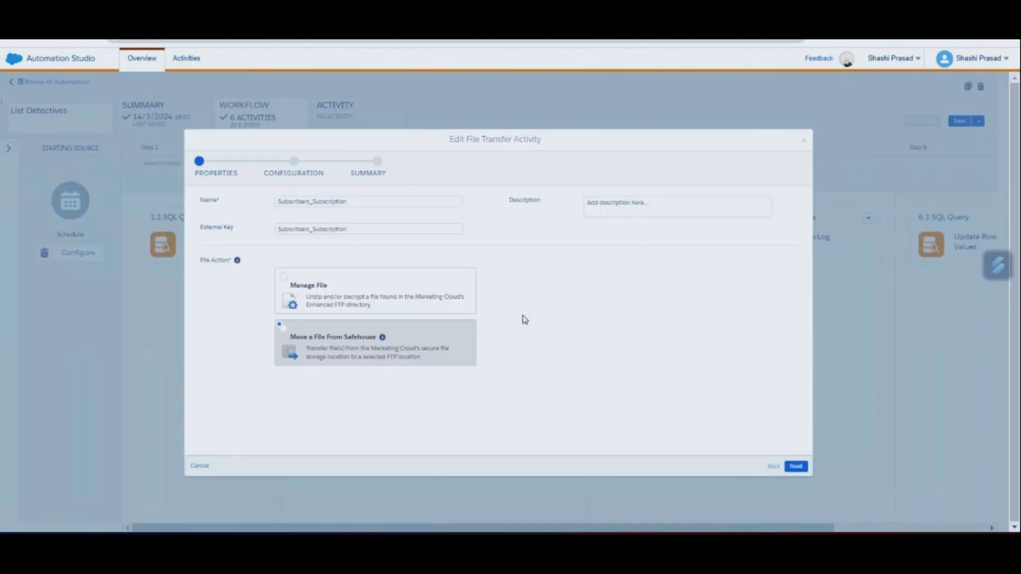
click(311, 202)
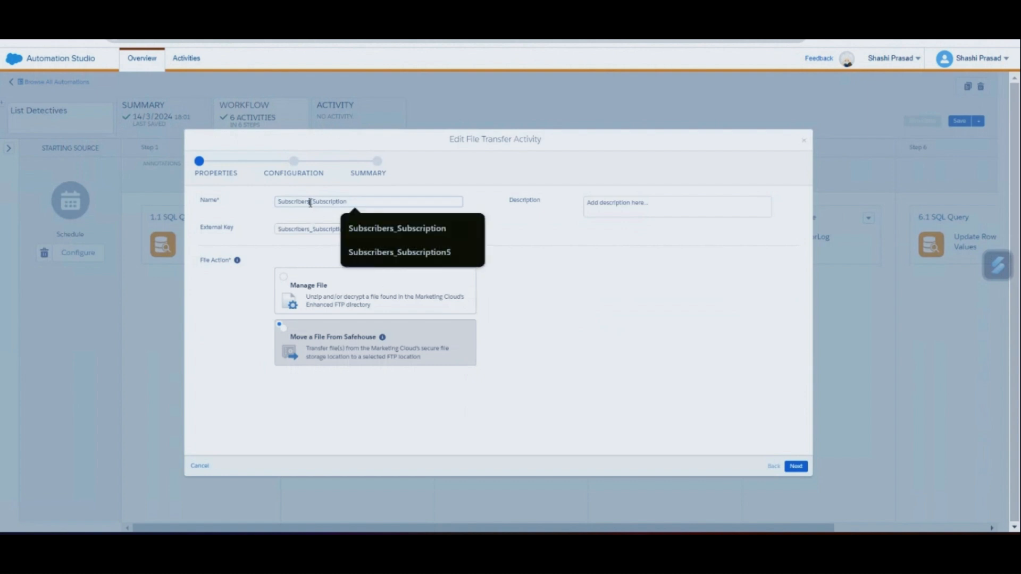
double_click(311, 202)
click(498, 293)
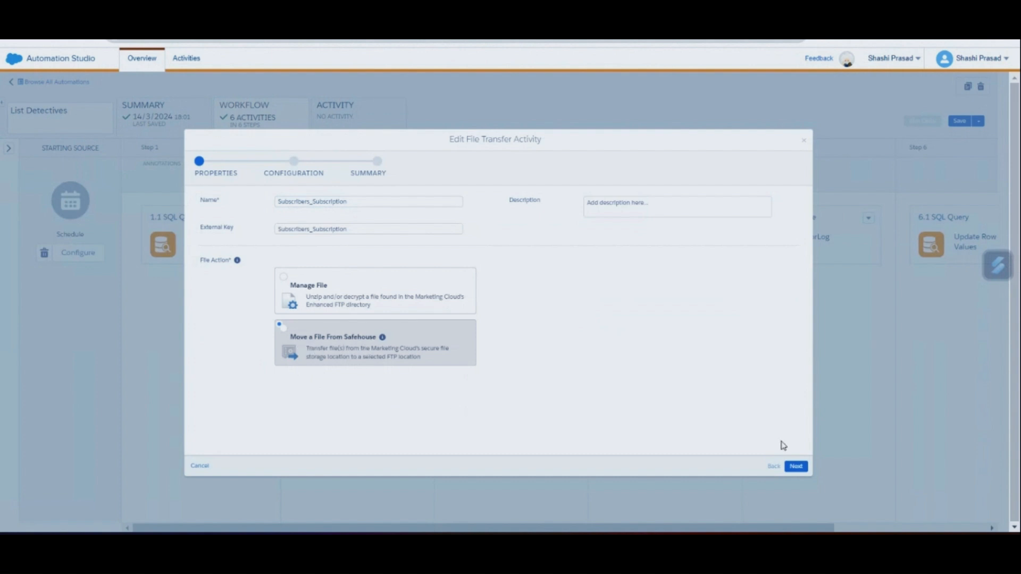
click(796, 467)
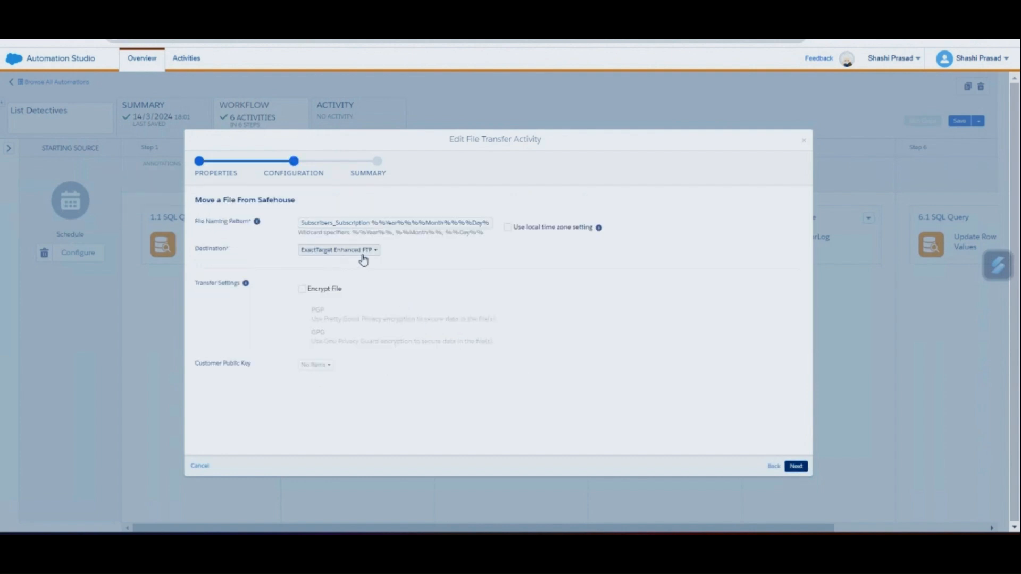
Step: Copy the file transfer's file naming pattern onto a new line below the data extract's pattern in Visual Studio Code, and return to Automation Studio
click(385, 223)
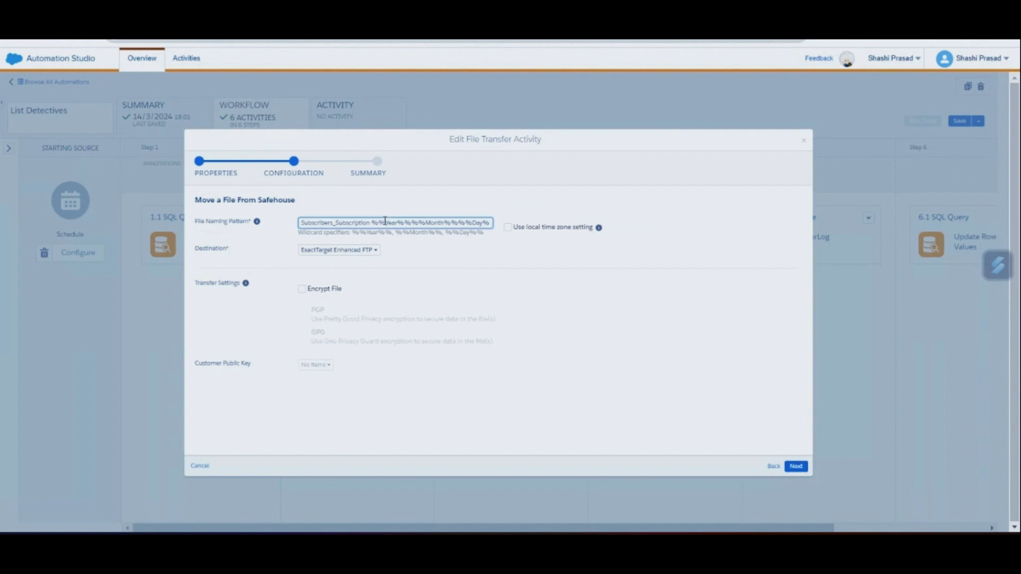
triple_click(385, 222)
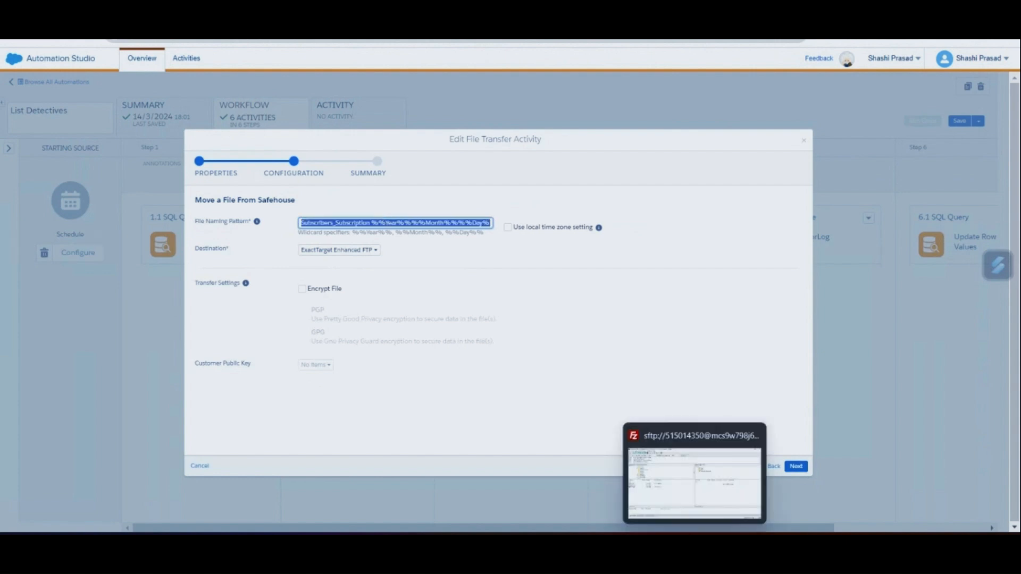
click(606, 546)
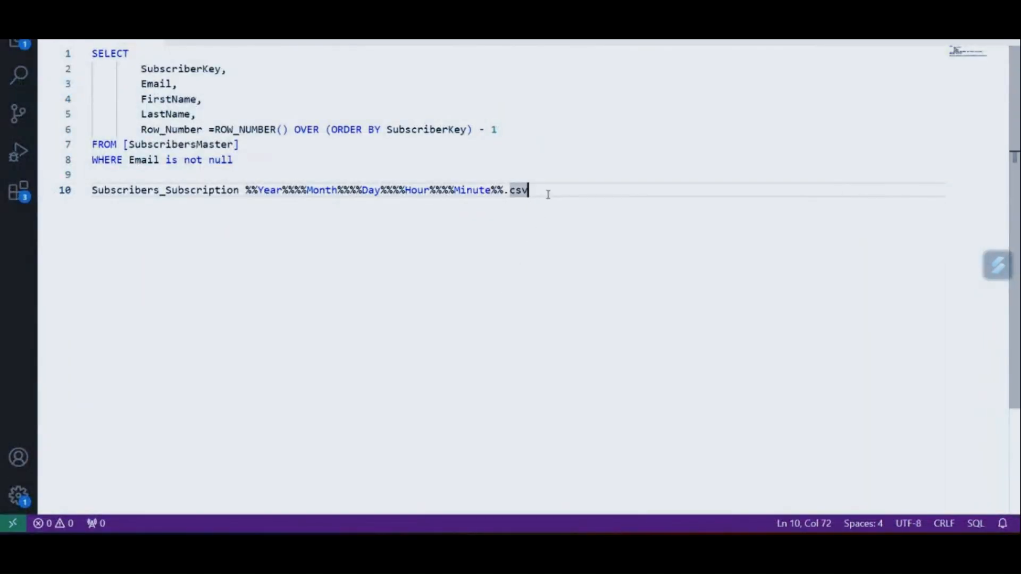
key(Return)
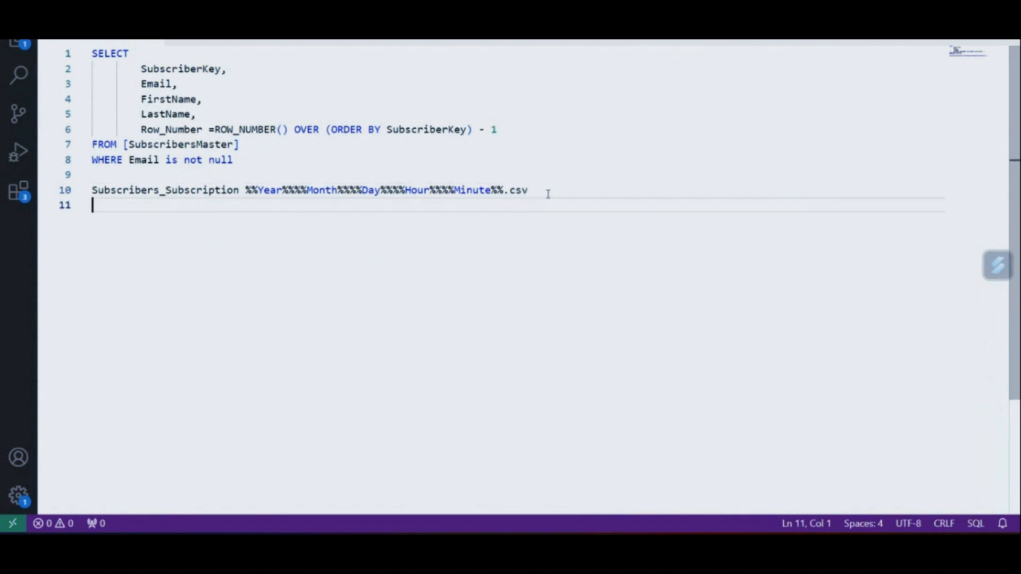
text(Subscribers_Subscription %%Year%%%%Month%%%%Day%%%%Hour%%%%Minute%%.csv)
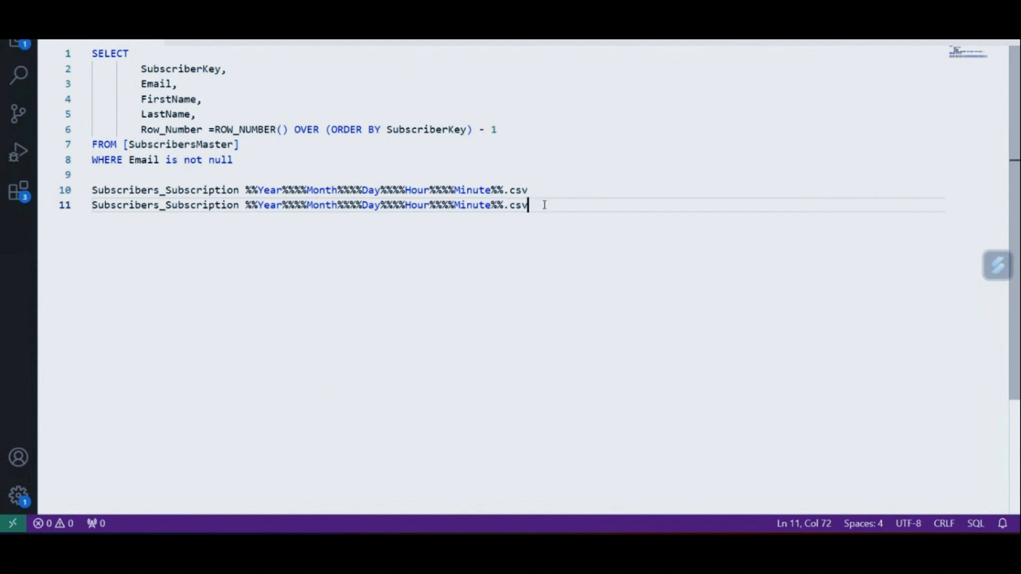
key(alt+Tab)
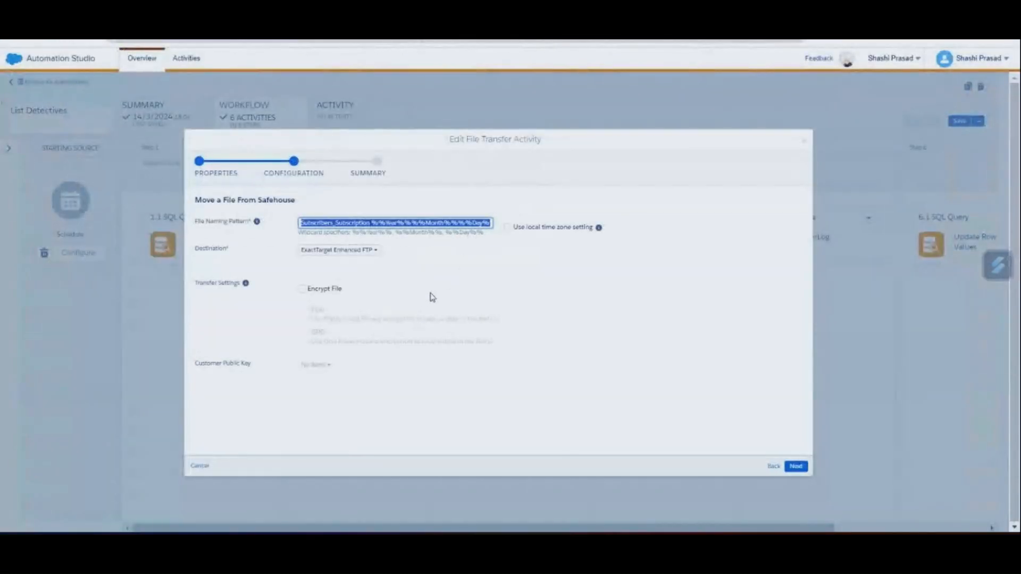
Step: Check the file transfer's destination and finish the activity
click(407, 283)
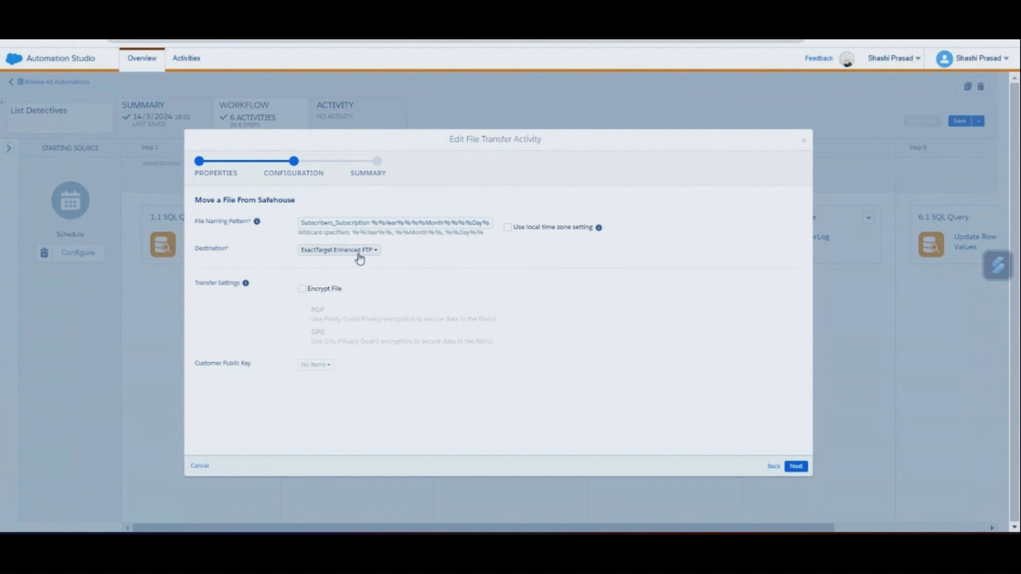
click(796, 466)
click(794, 467)
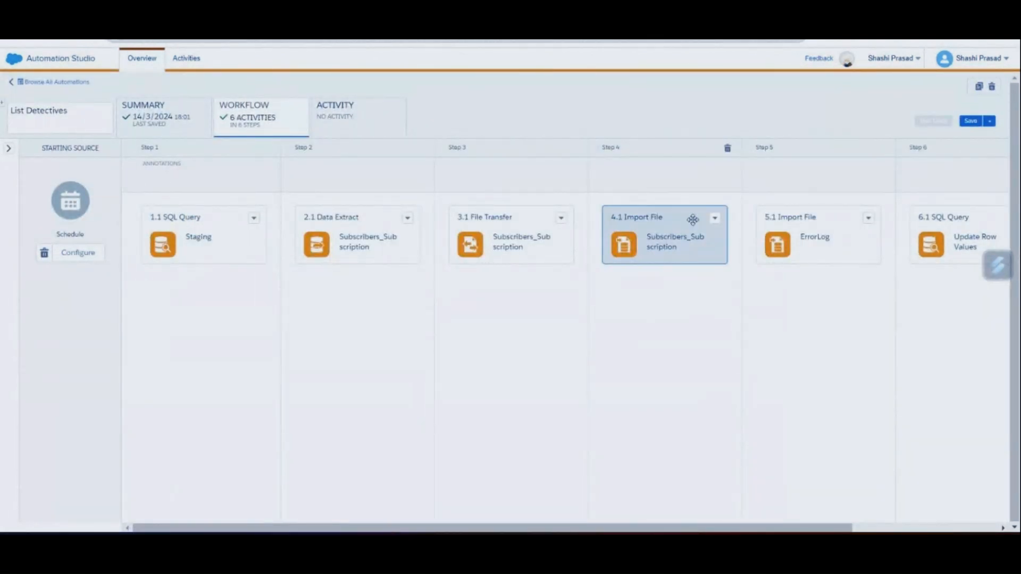
Step: Open the step 4 Subscribers_Subscription import for editing, accept the edit warning, and continue to its import file settings
click(714, 217)
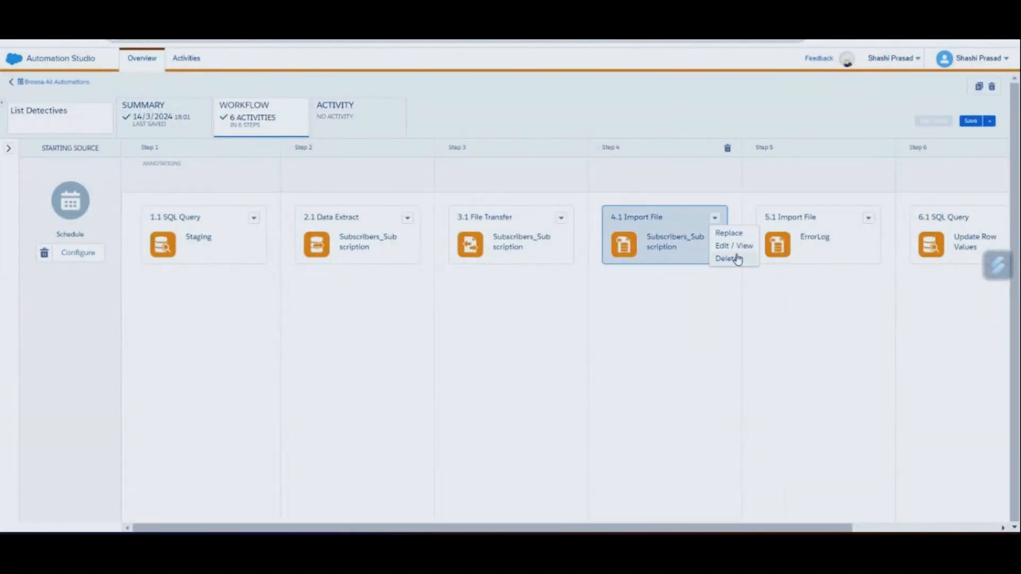
click(734, 246)
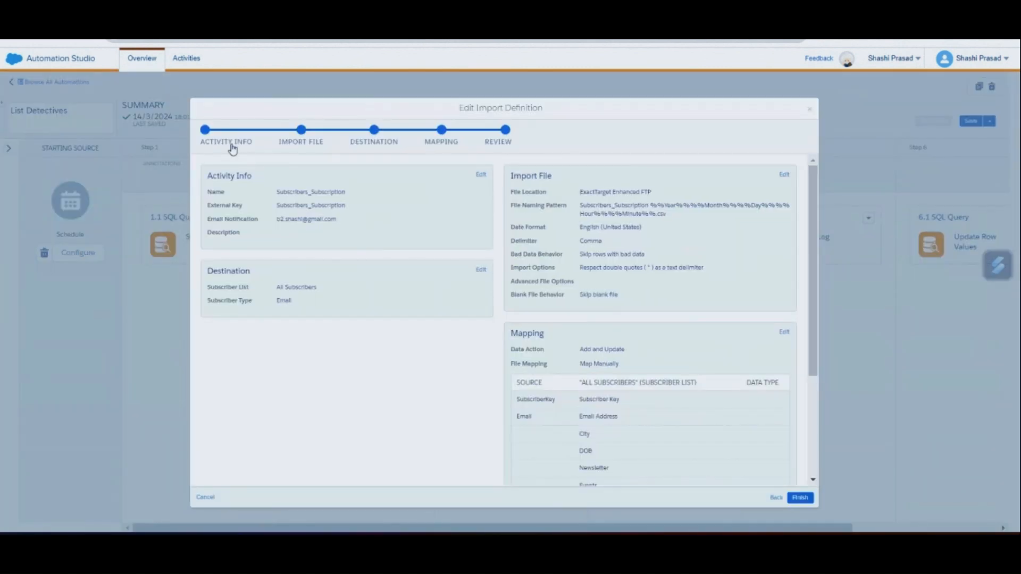
click(232, 149)
click(657, 222)
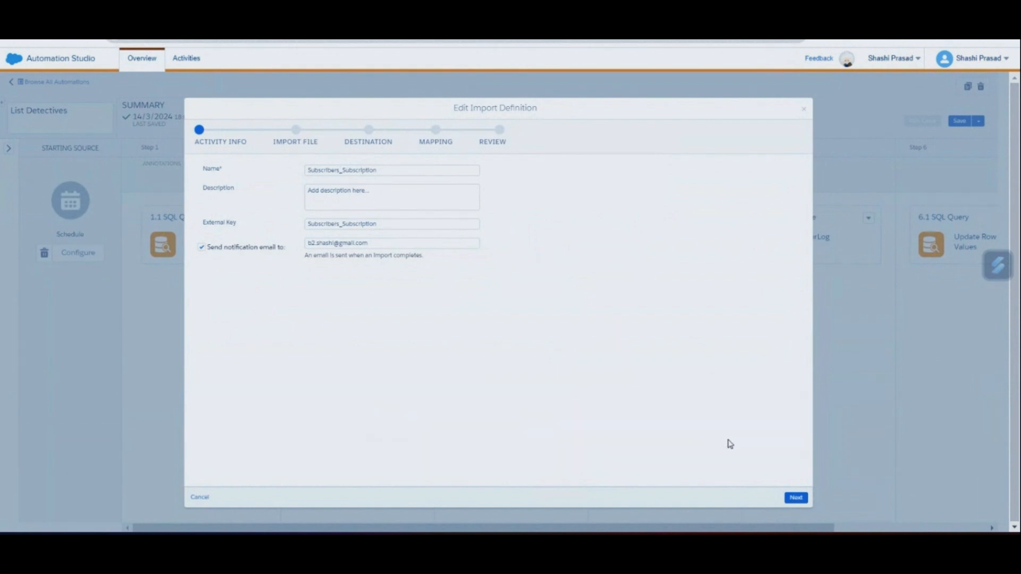
click(795, 498)
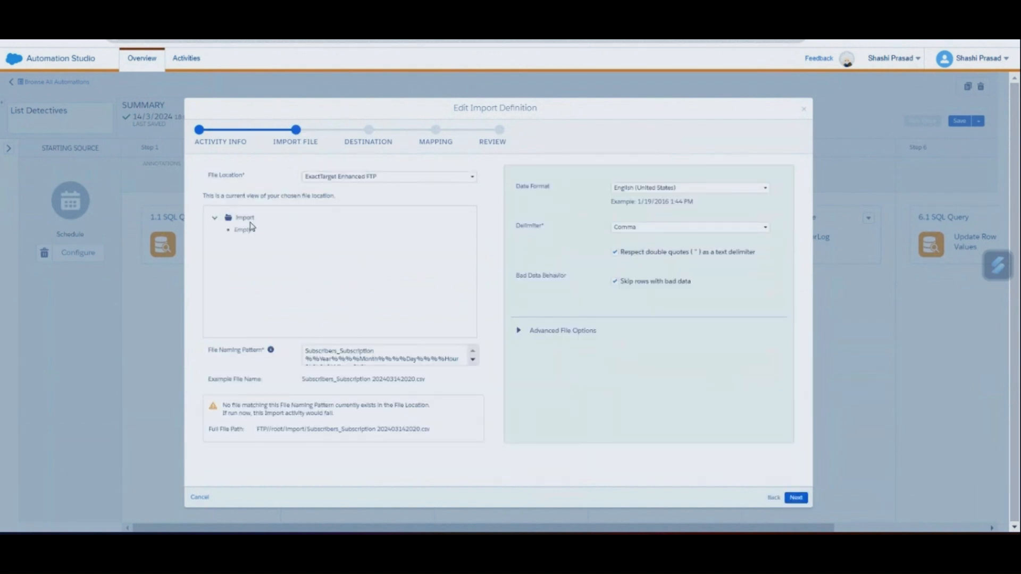
Step: Copy the import's file naming pattern onto line 12 of the SQL file in Visual Studio Code, and return to the import definition
click(355, 351)
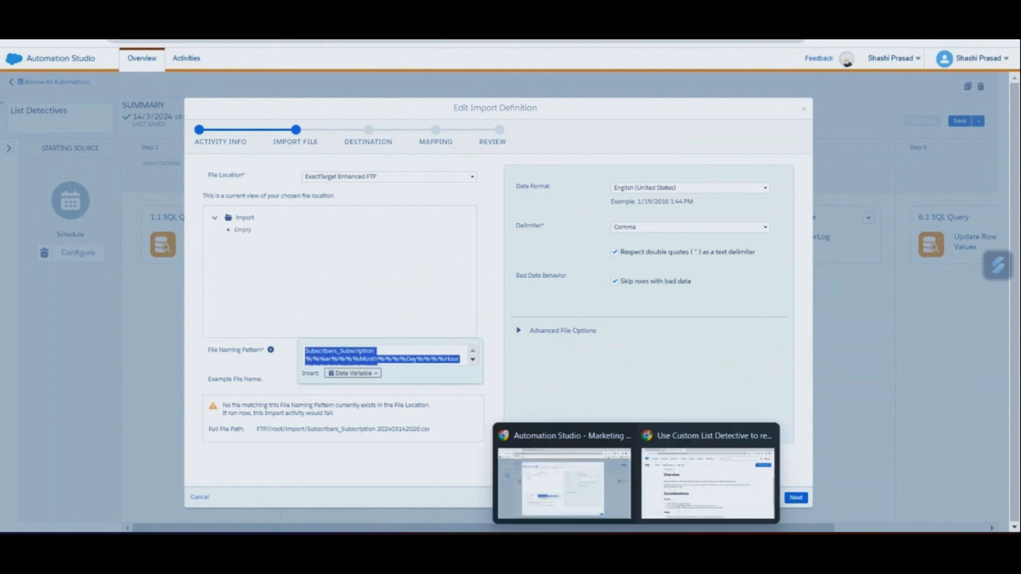
click(607, 544)
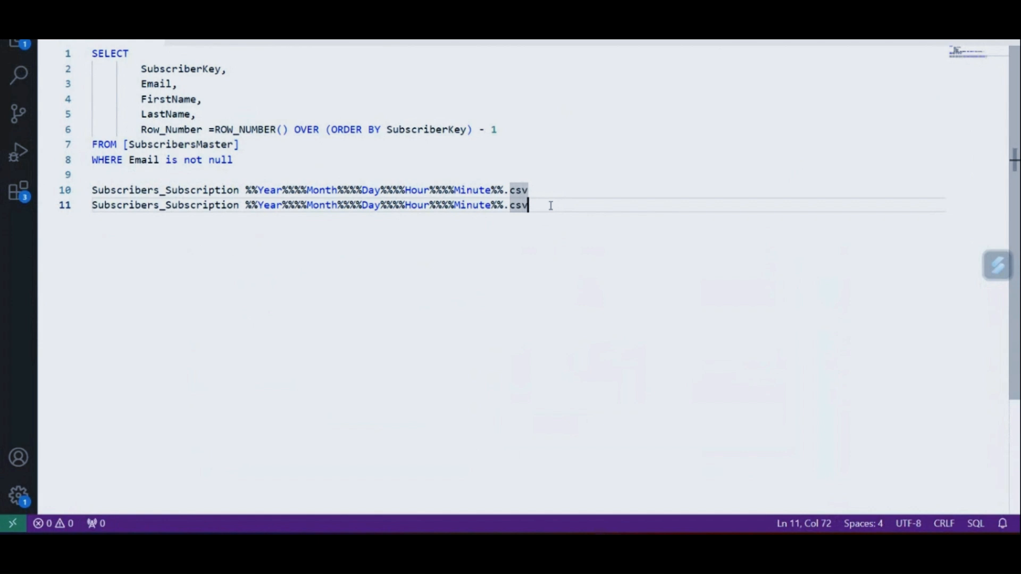
key(Return)
text(Subscribers_Subscription %%Year%%%%Month%%%%Day%%%%Hour%%%%Minute%%.csv)
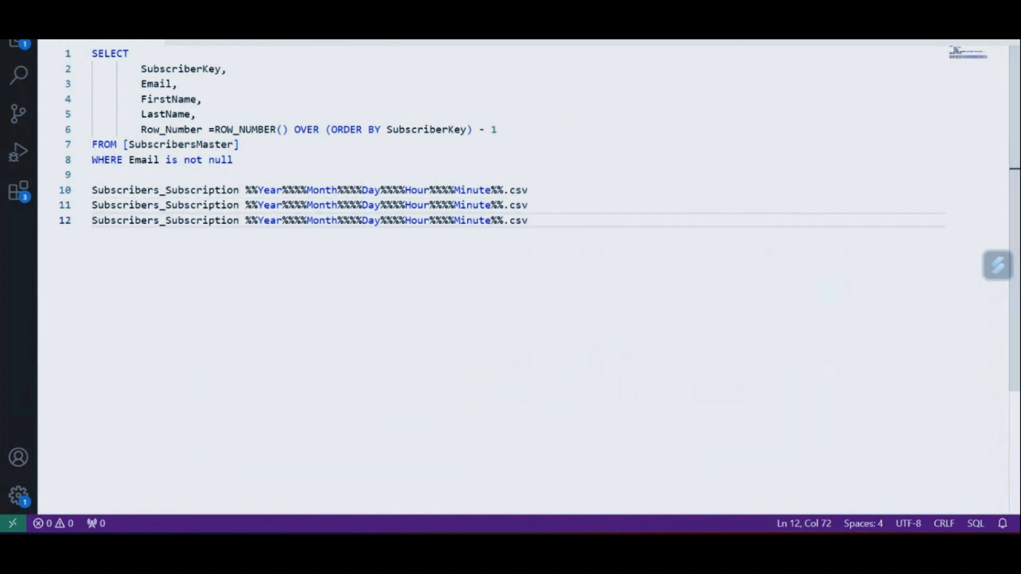
key(alt+Tab)
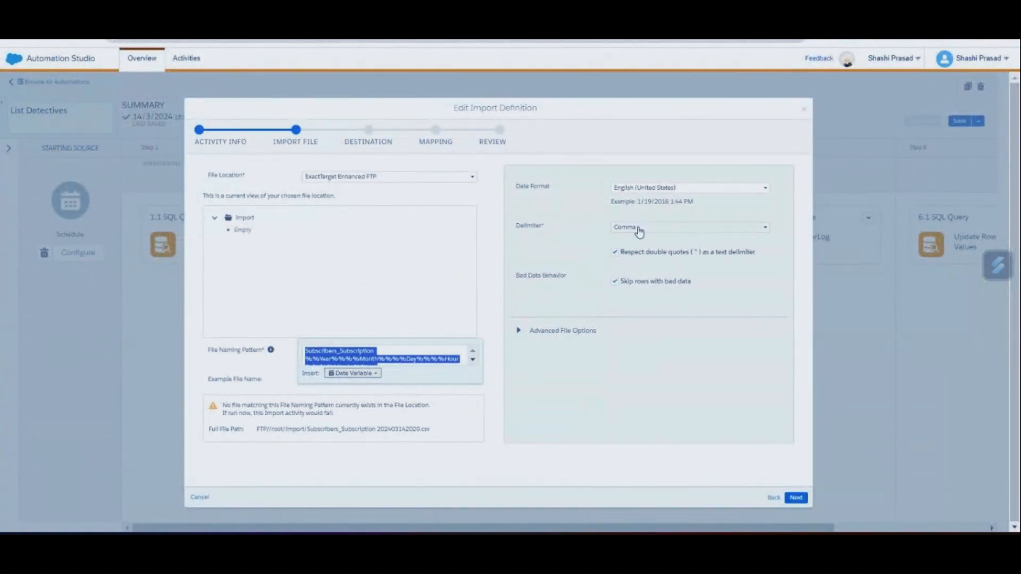
Step: Review the step 4 import's advanced file options, destination subscriber list and field mapping, and finish the activity
click(518, 331)
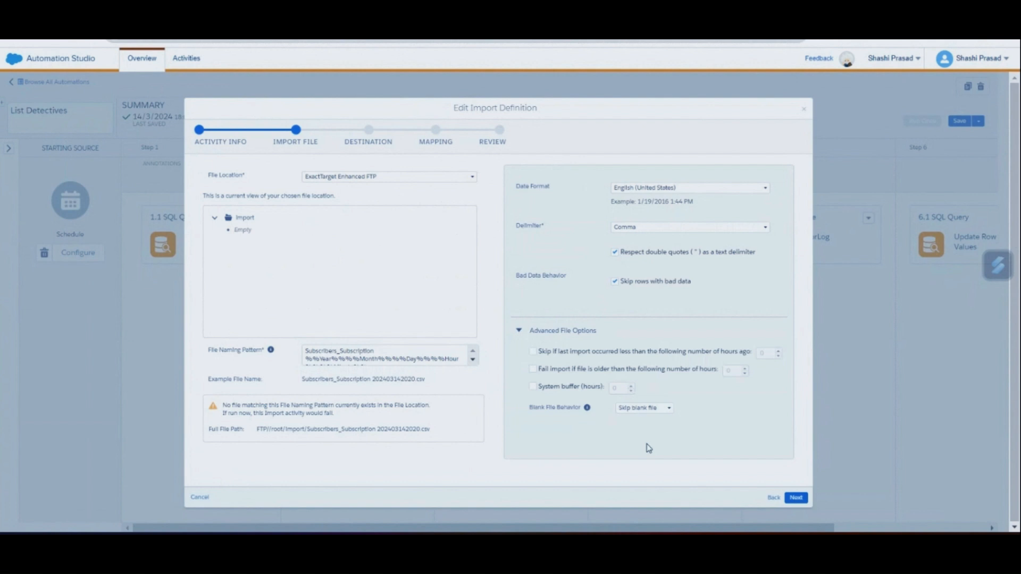
click(796, 498)
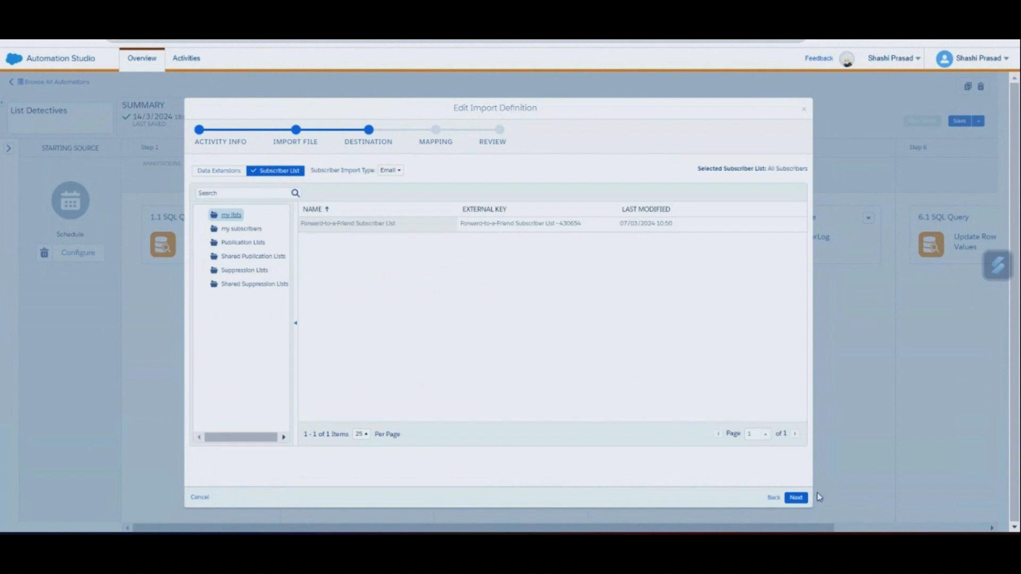
click(796, 498)
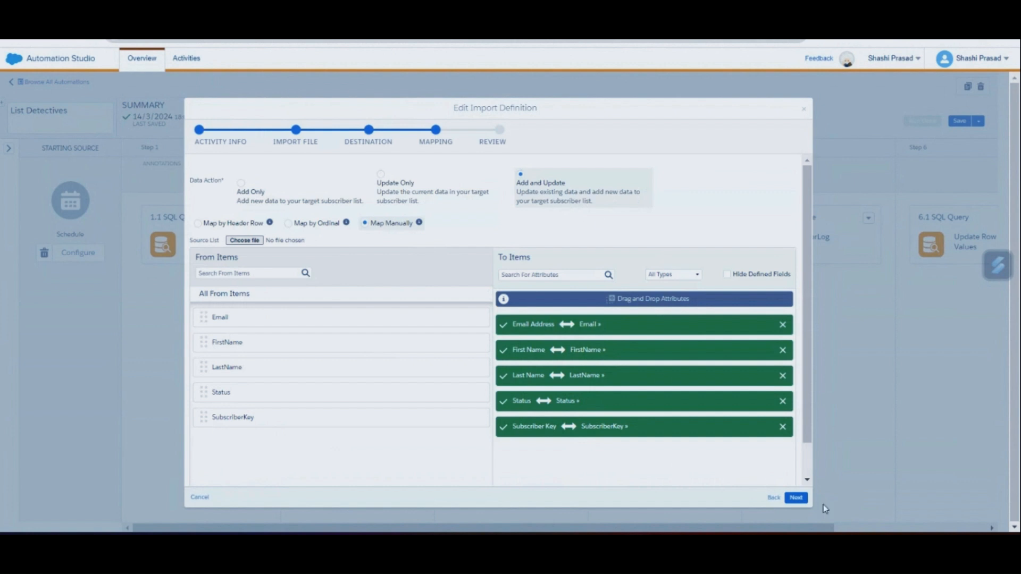
click(797, 498)
click(794, 497)
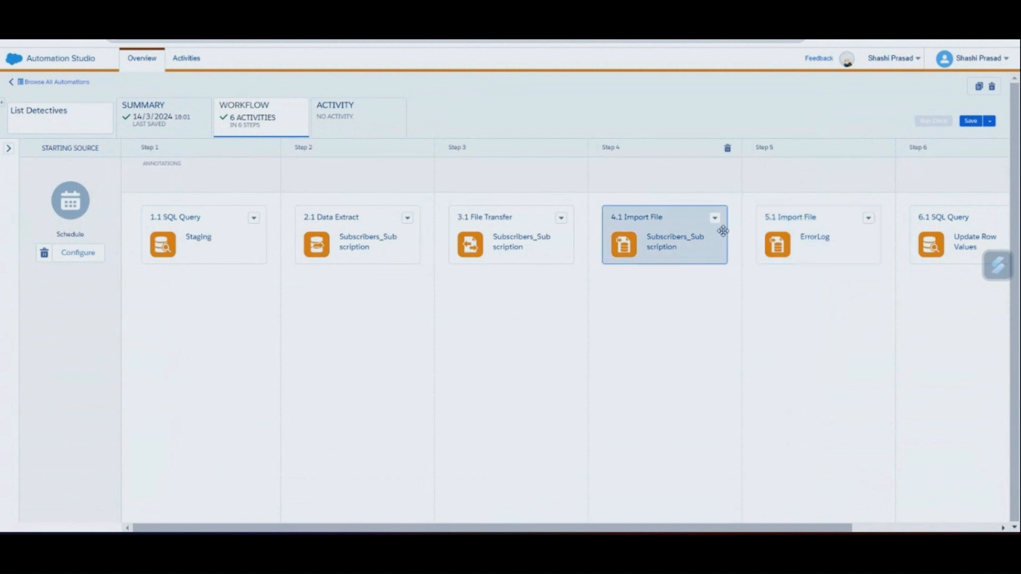
Step: Open the step 5 ErrorLog import for editing, accept the edit warning, and continue to its import file settings
click(868, 218)
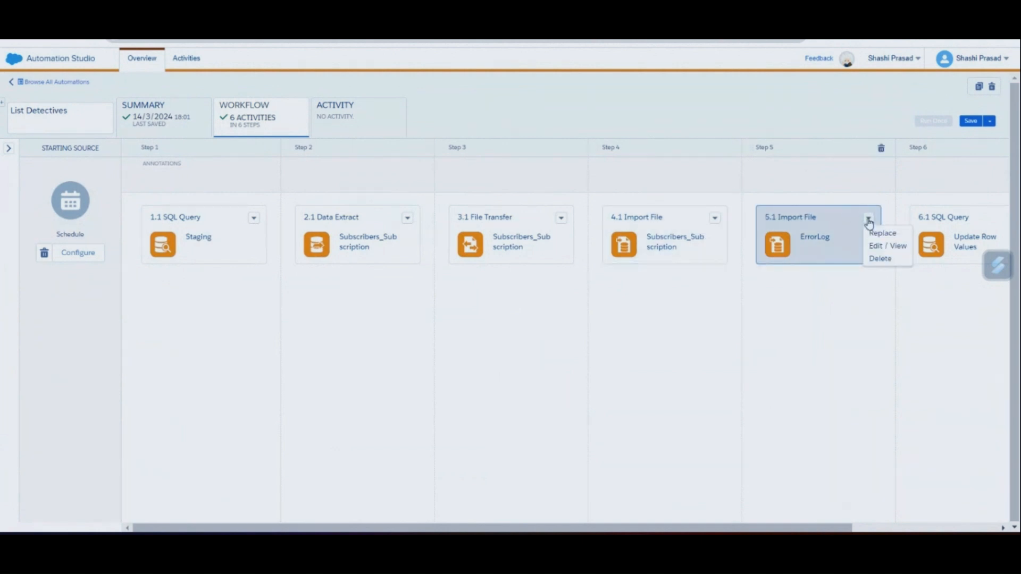
click(887, 247)
click(234, 143)
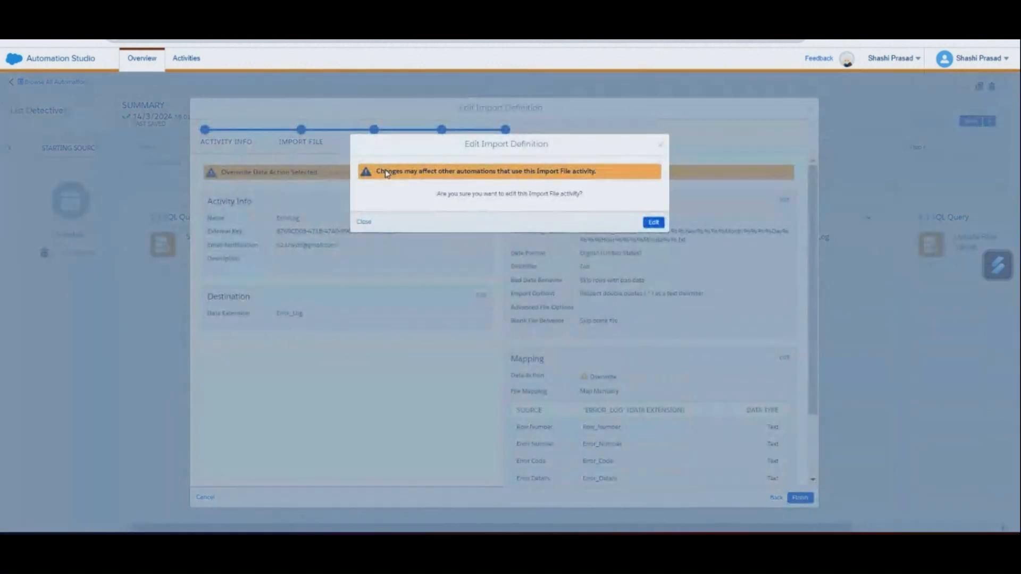
click(658, 224)
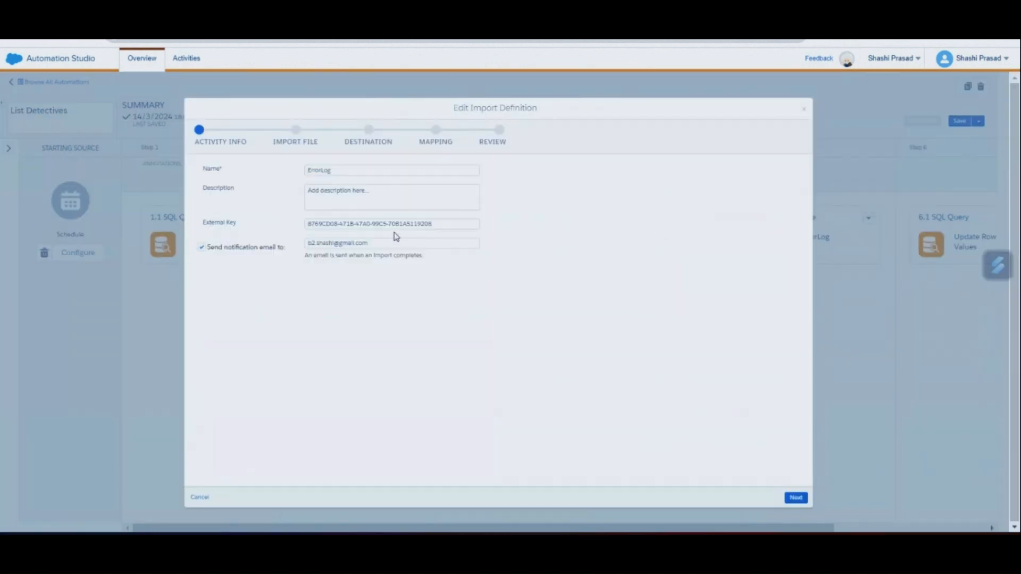
click(795, 498)
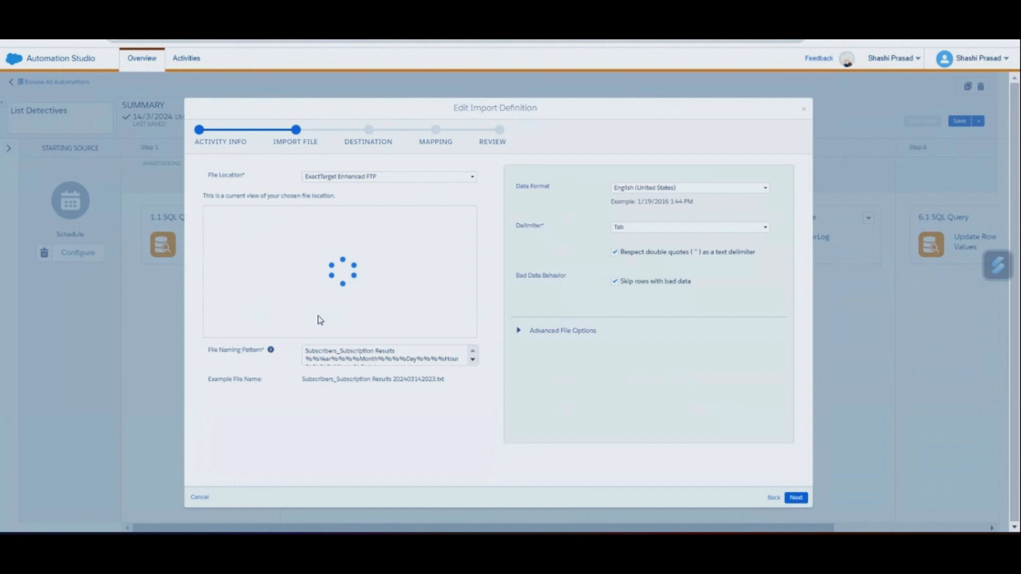
Step: Copy the ErrorLog import's file naming pattern onto line 13 of the SQL file in Visual Studio Code
click(340, 361)
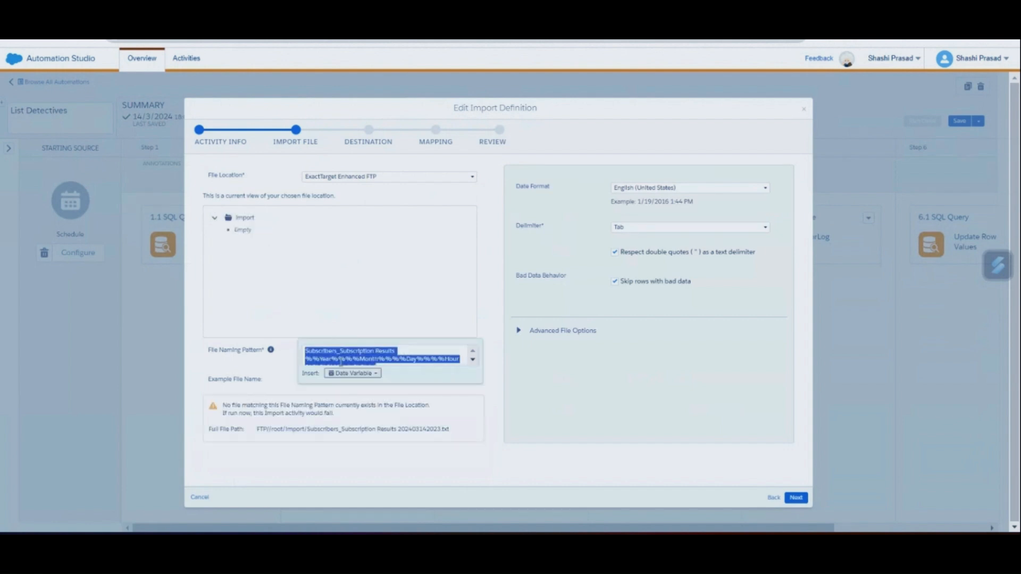
key(alt+Tab)
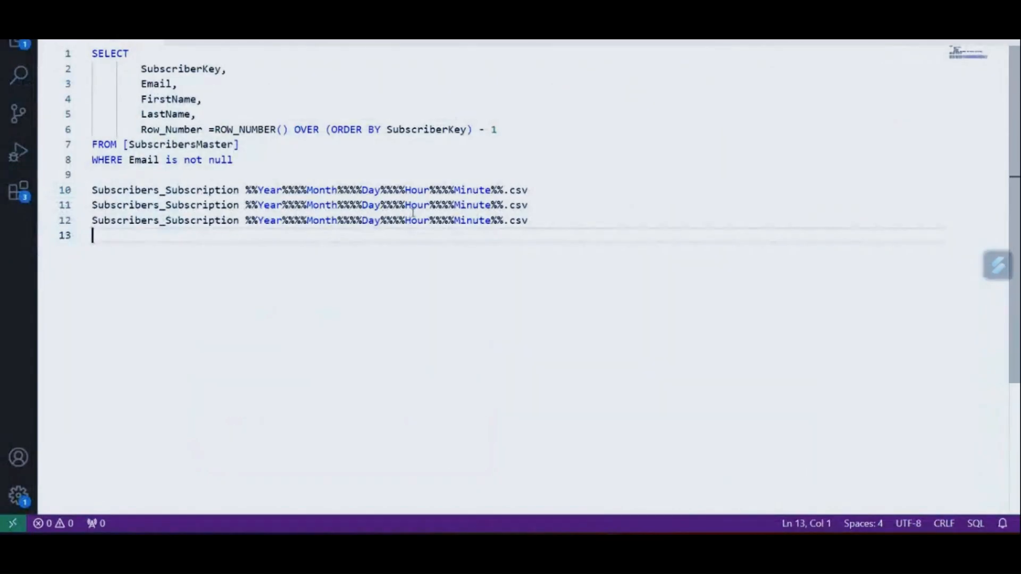
text(Subscribers_Subscription Results %%Year%%%%Month%%%%Day%%%%Hour%%%%Minute%%.txt)
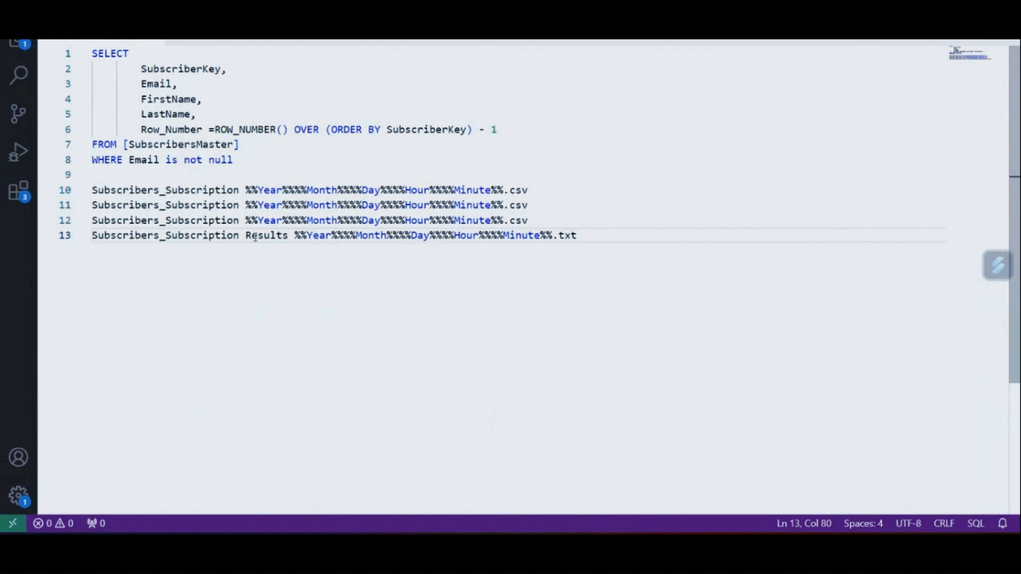
Step: Compare line 13's Results suffix and txt extension with the csv naming patterns on lines 10 to 12
drag(246, 238, 288, 237)
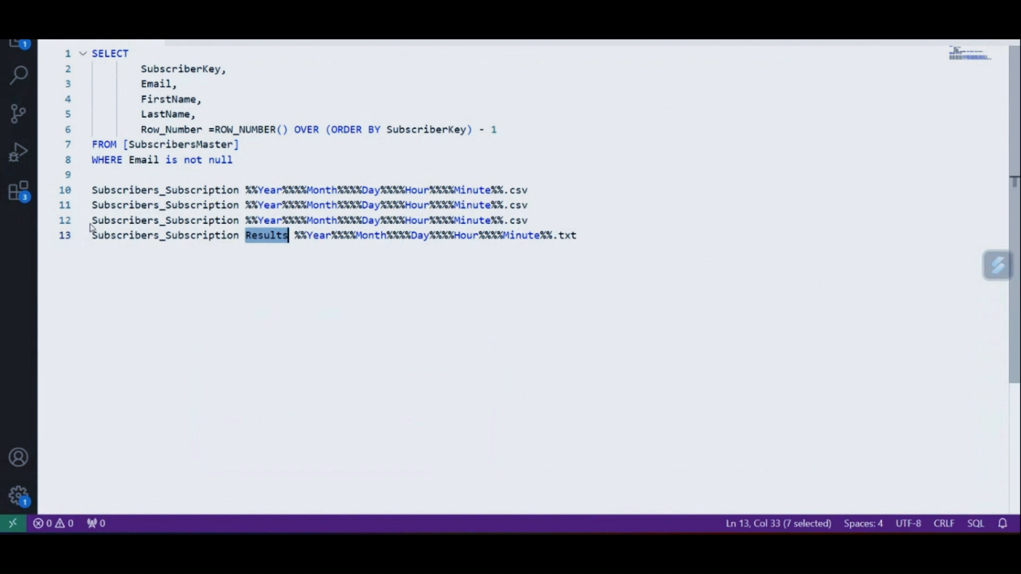
drag(91, 221, 525, 222)
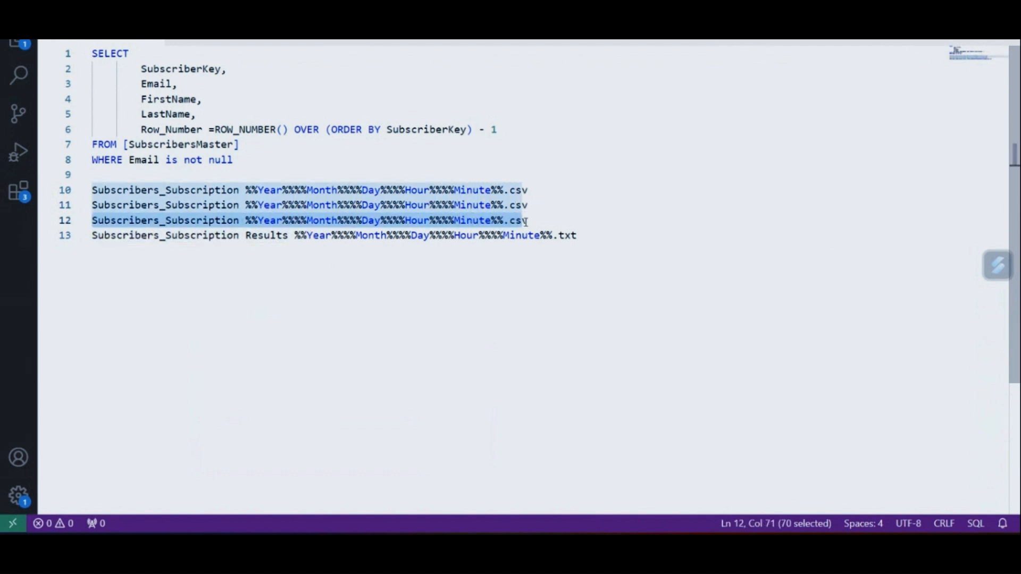
click(246, 279)
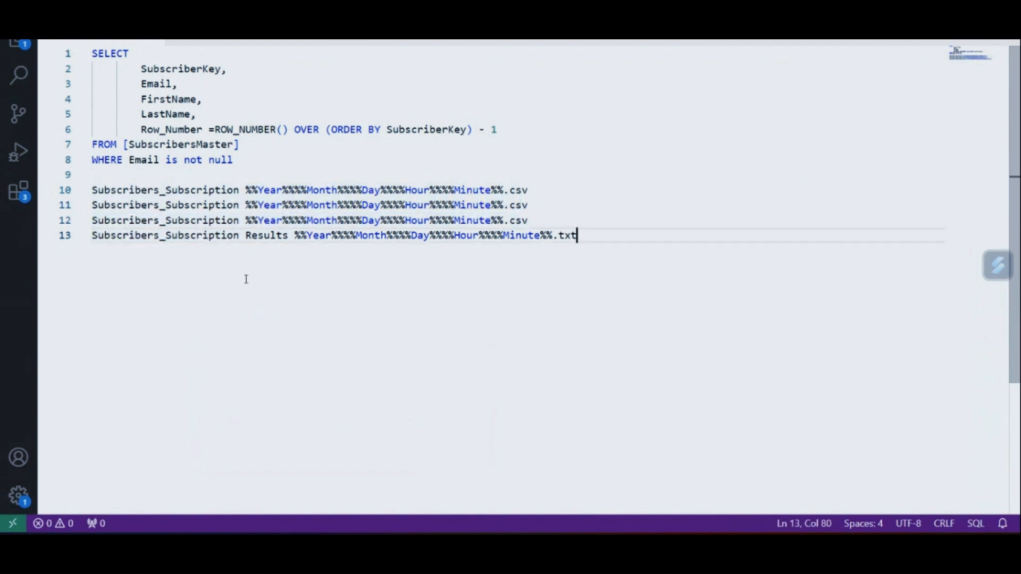
double_click(255, 236)
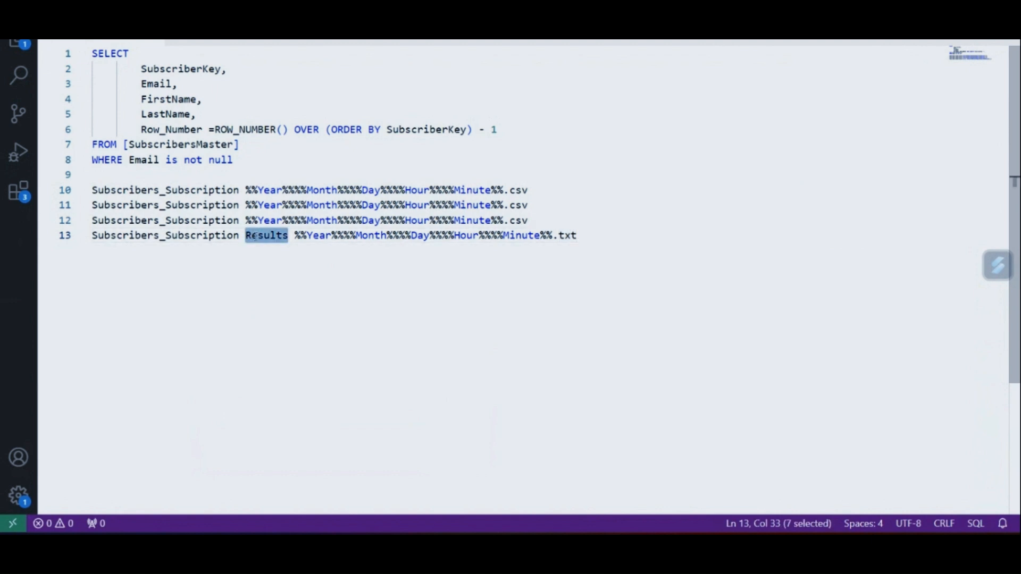
double_click(567, 235)
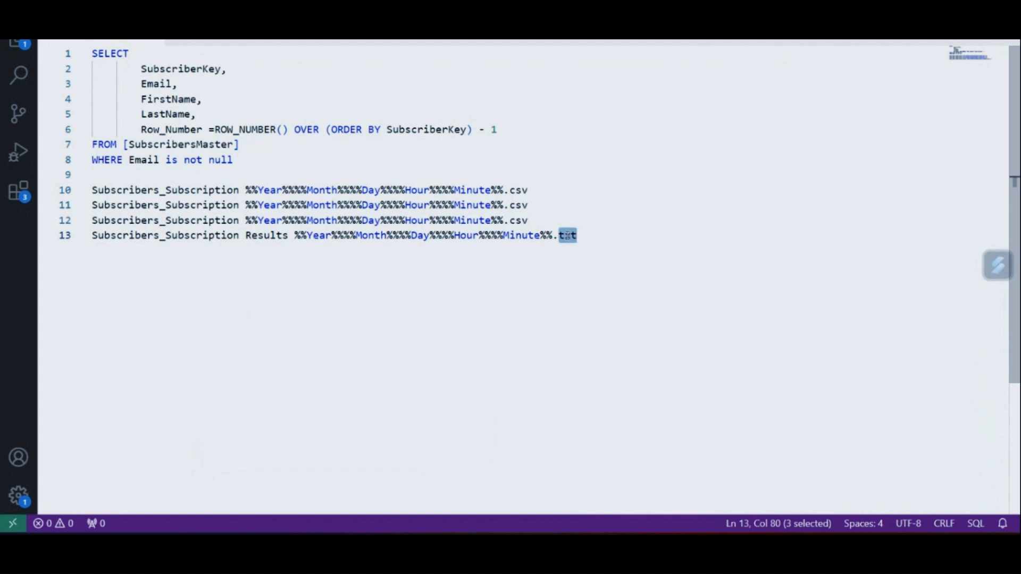
key(Escape)
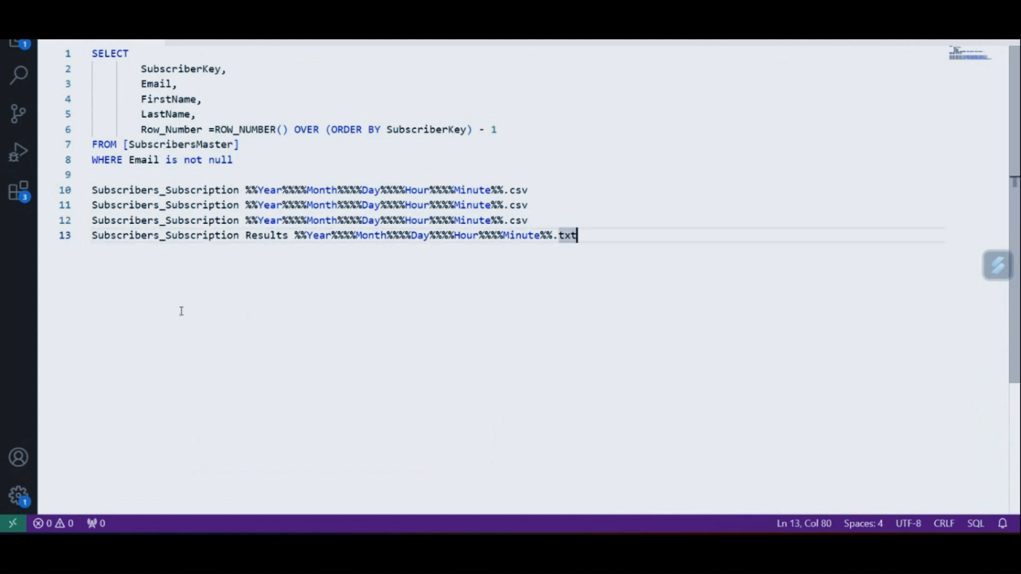
click(92, 220)
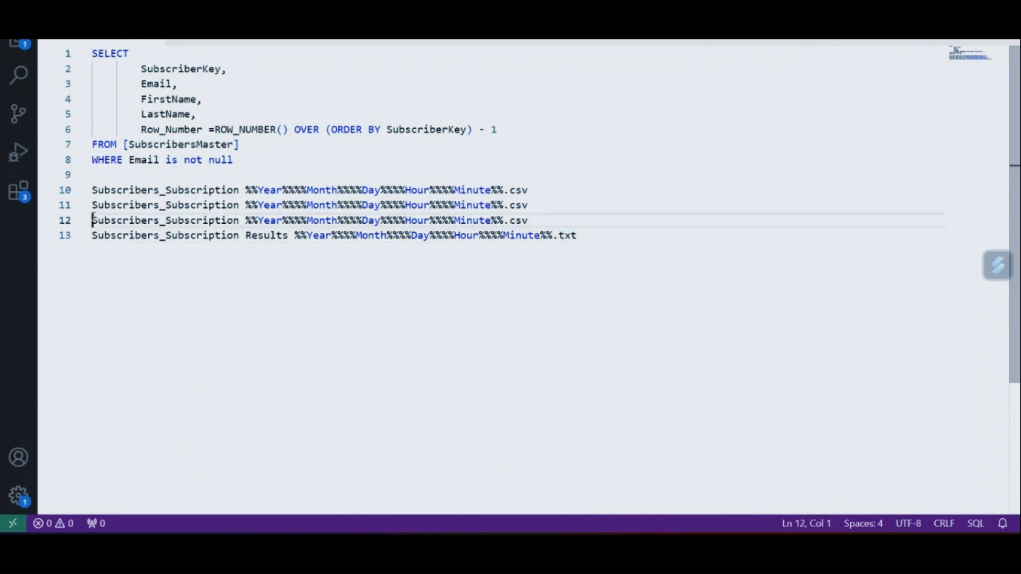
drag(92, 219, 533, 218)
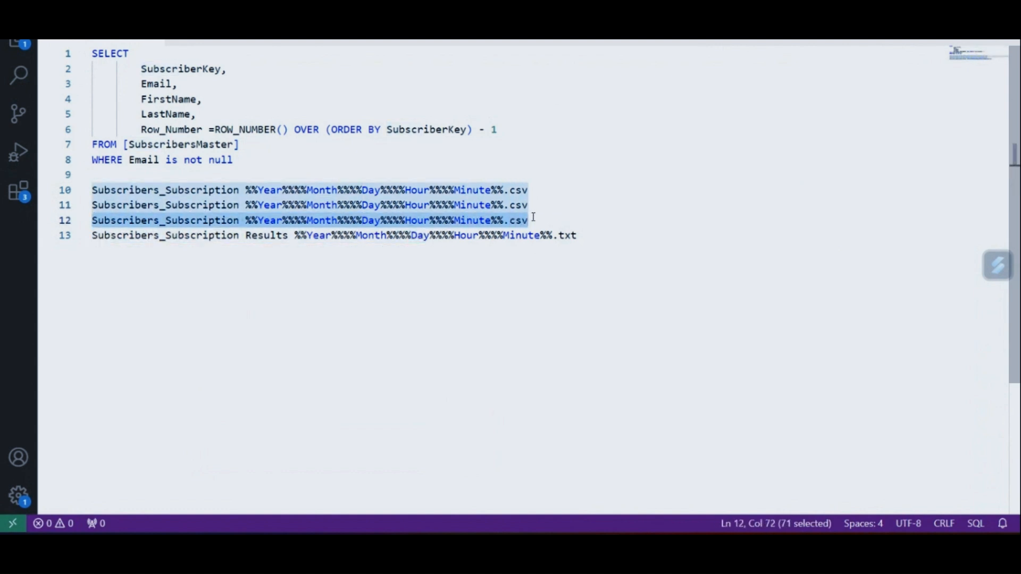
key(Escape)
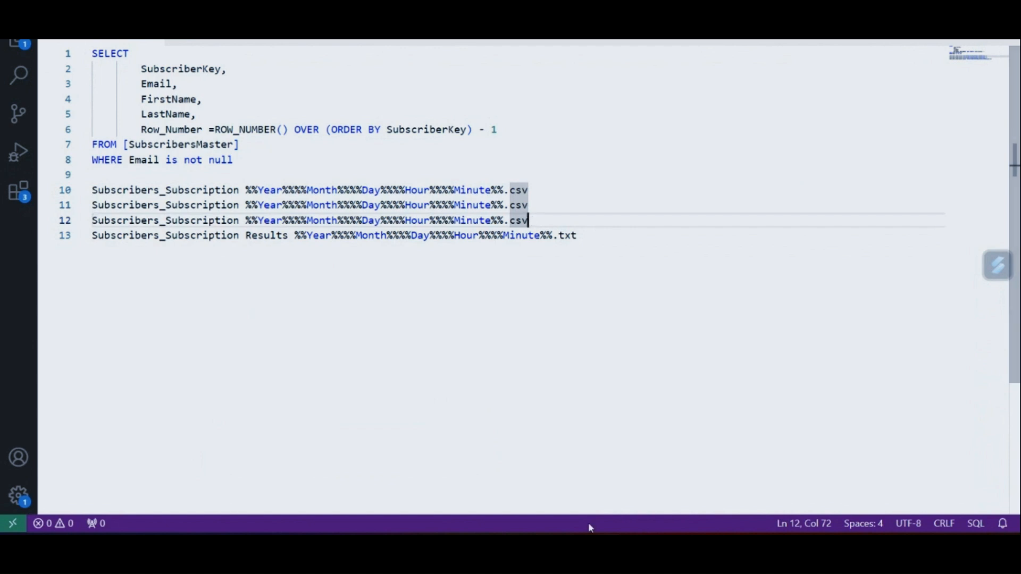
Step: Return to Automation Studio, cancel the ErrorLog import edit, and check the external key of the step 4 Subscribers_Subscription import
mouse_move(589, 528)
click(590, 495)
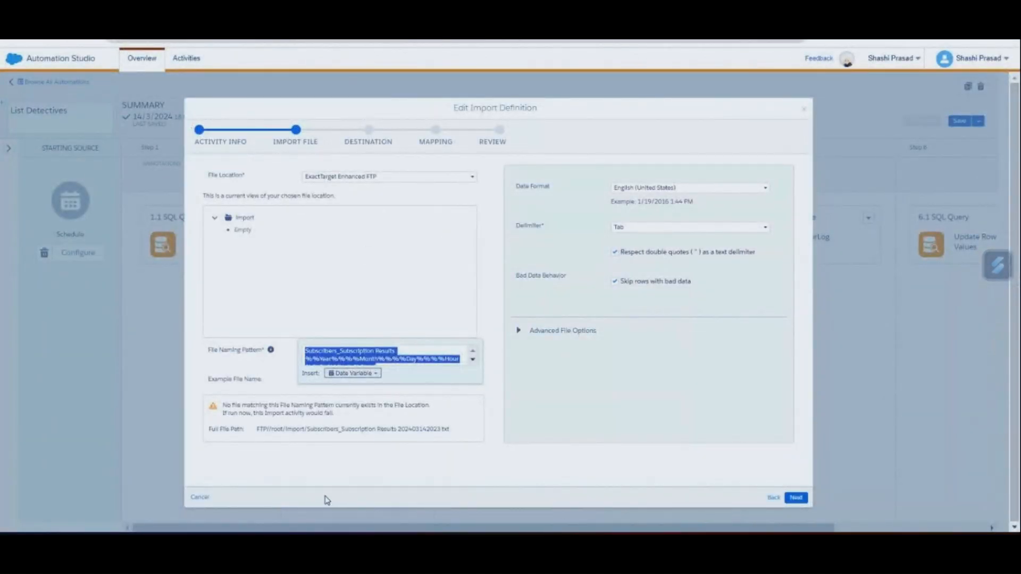
click(201, 497)
click(246, 477)
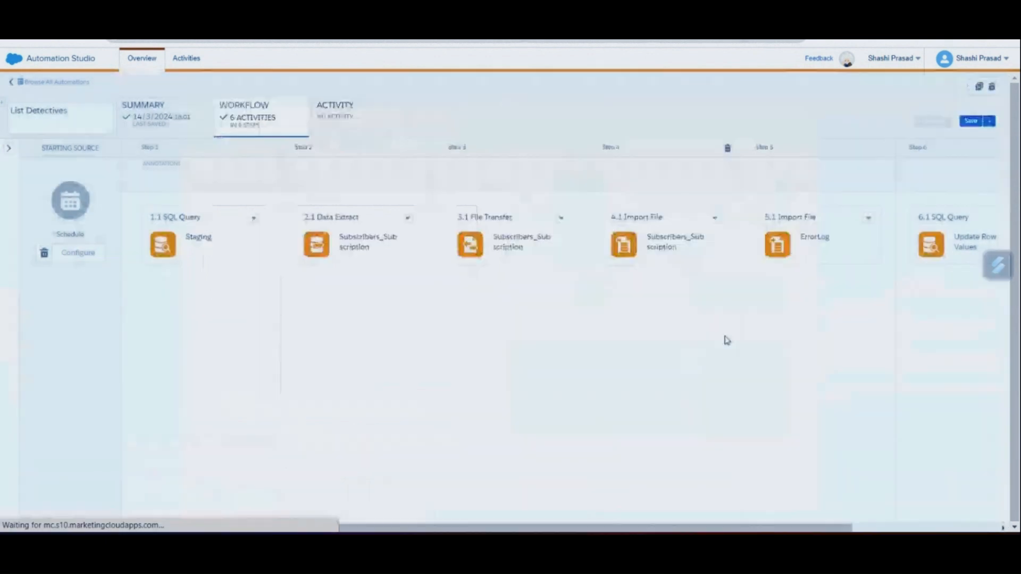
click(715, 218)
click(733, 244)
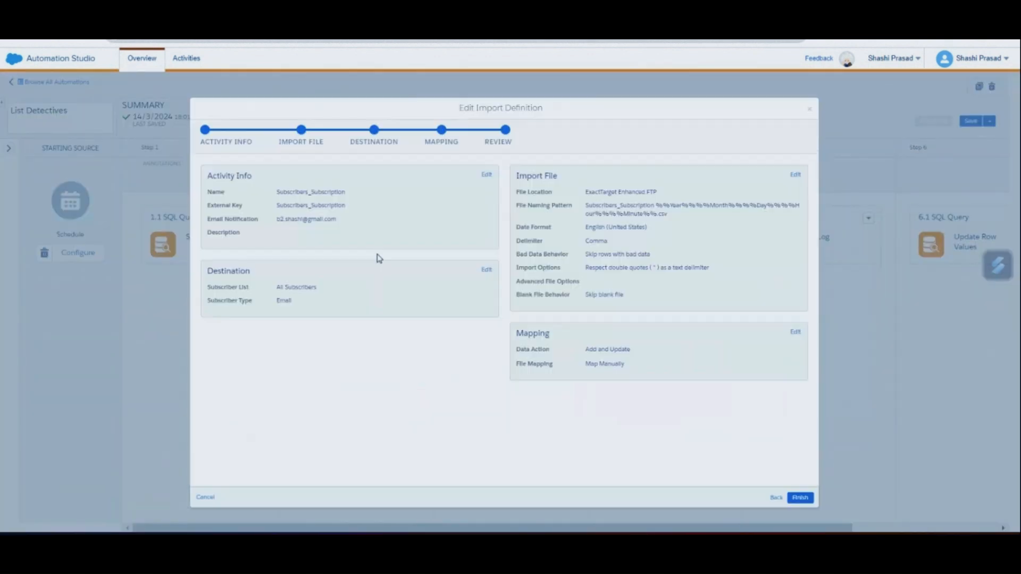
double_click(301, 205)
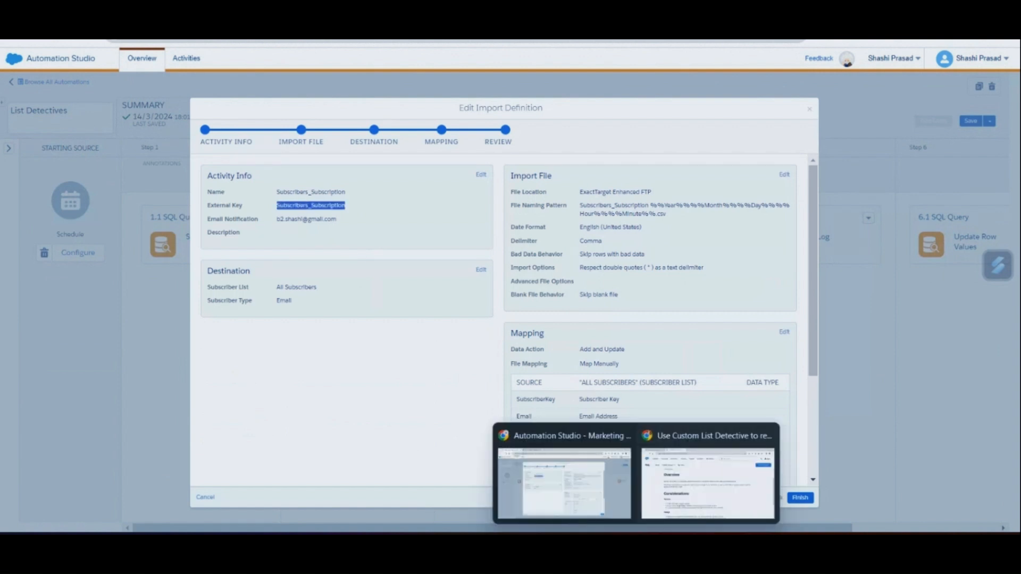
Step: Switch to Visual Studio Code and add a line 14 reading "Subscribers_Subscription Results" below the existing patterns
click(629, 545)
double_click(141, 235)
key(ctrl+c)
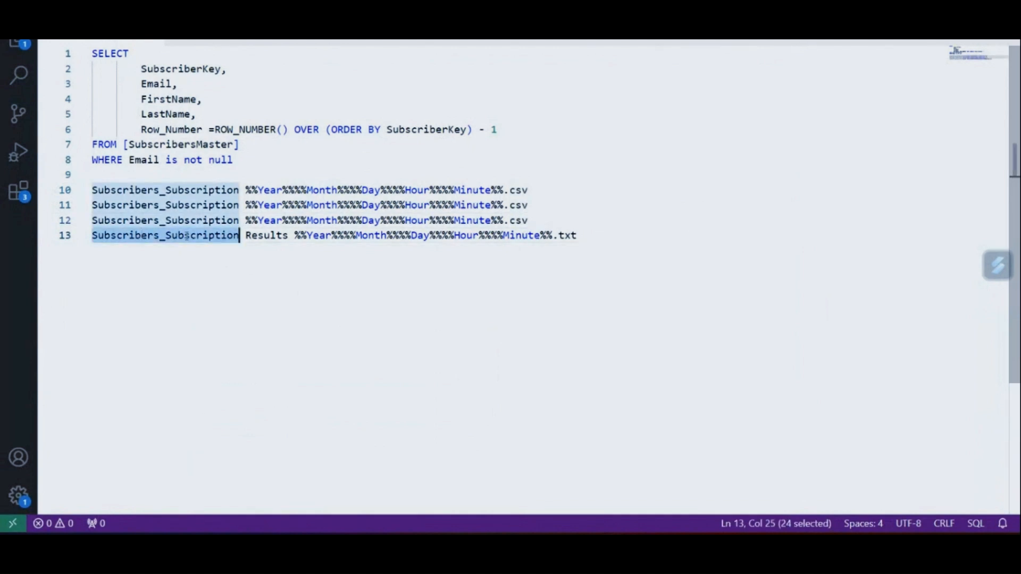
click(583, 232)
key(Return)
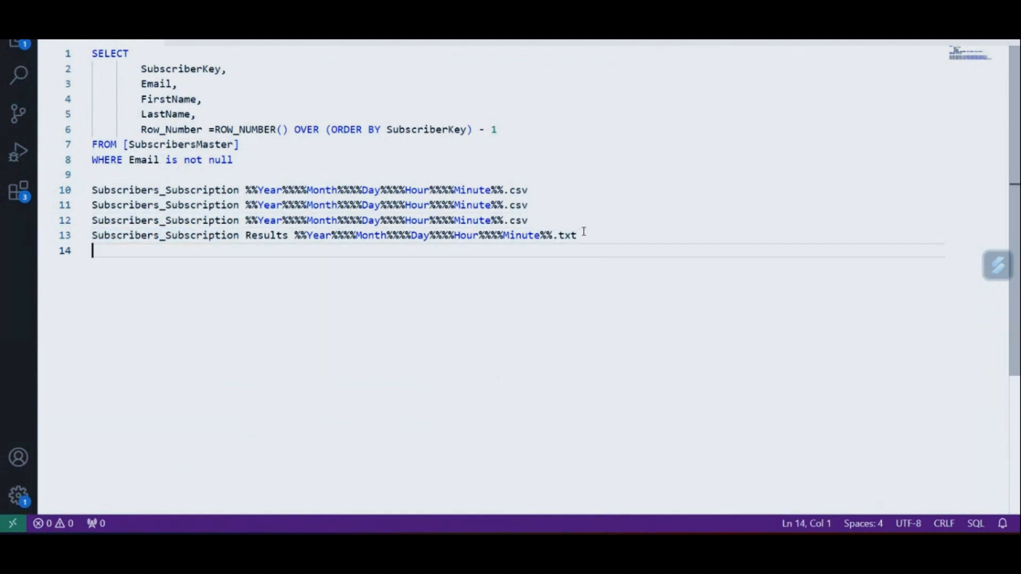
key(ctrl+v)
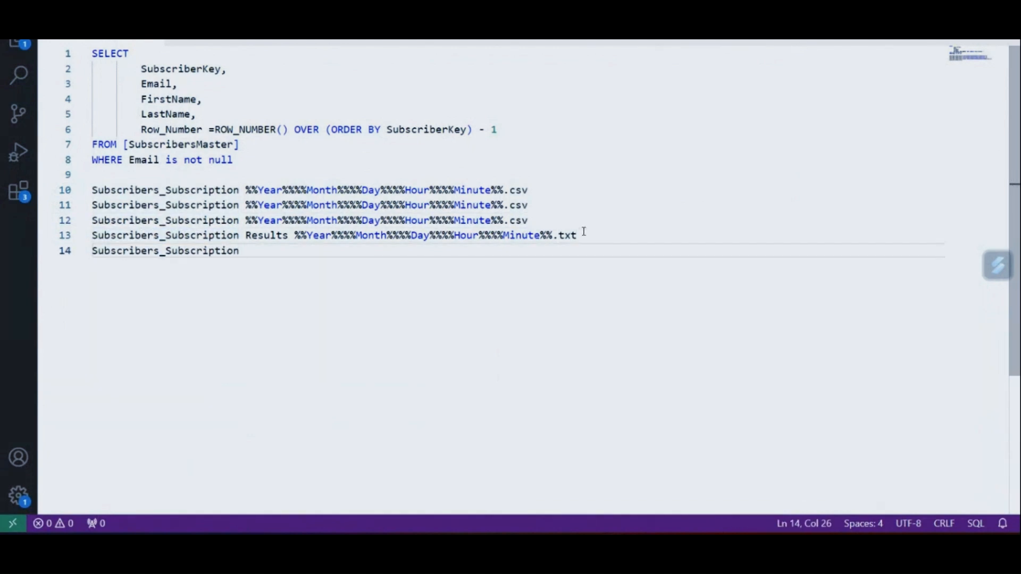
text(Results)
Step: Complete line 14 with the %%Year%%%%Month%%%%Day%%%%Hour%%%%Minute%% variables copied from line 13 and a .txt extension
drag(294, 235, 553, 236)
key(ctrl+c)
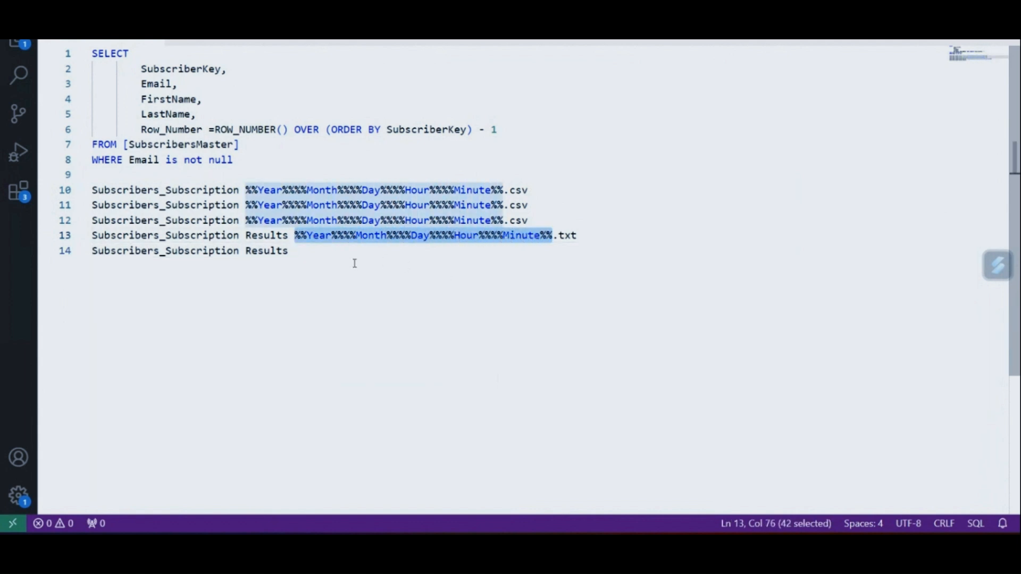
click(324, 250)
key(ctrl+v)
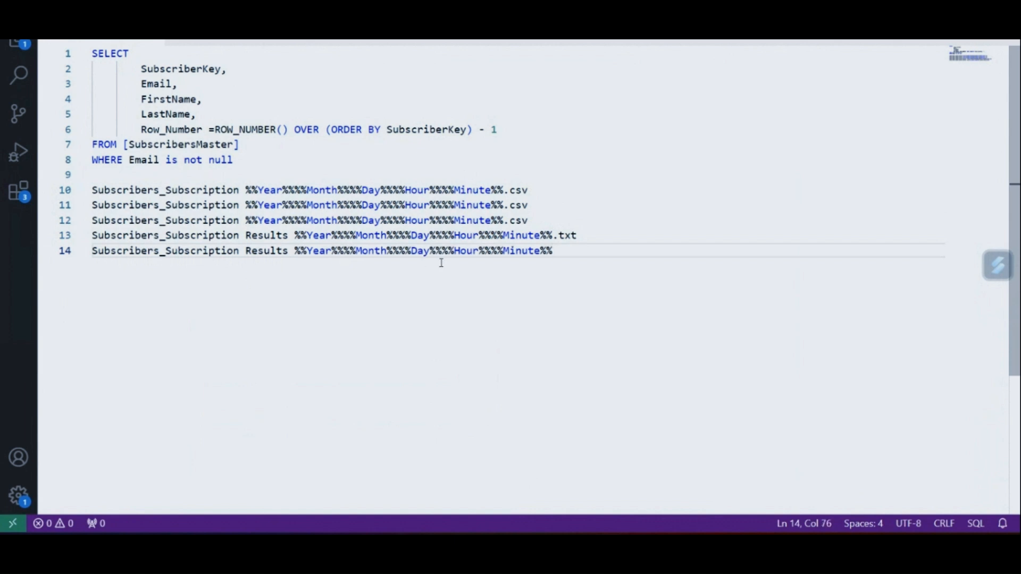
text(.txt)
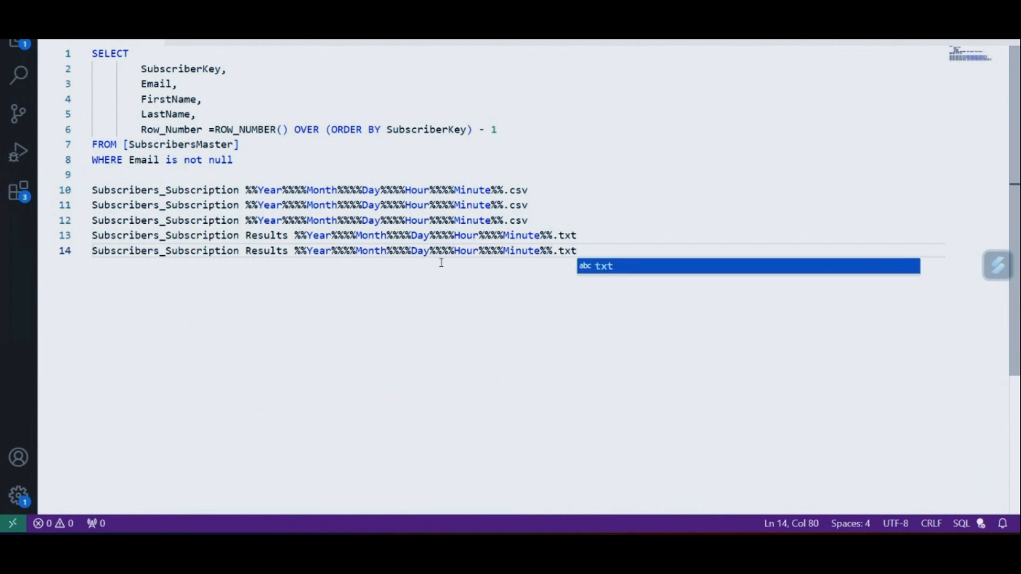
Step: Replace the Subscribers_Subscription prefix on line 14 with the placeholder <<ImportAllSubscribers External Key>>
drag(239, 251, 93, 259)
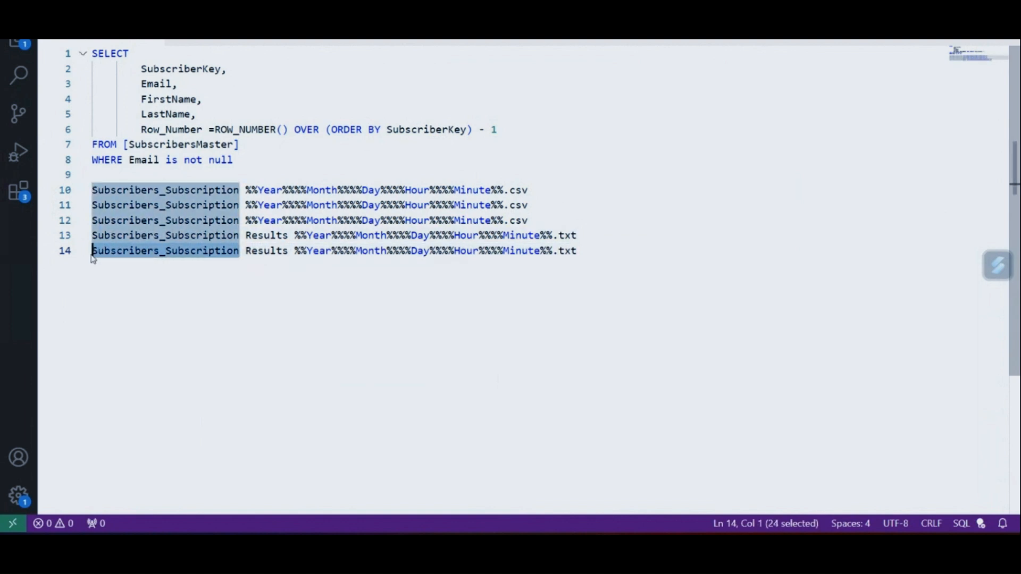
key(BackSpace)
text(<<>>)
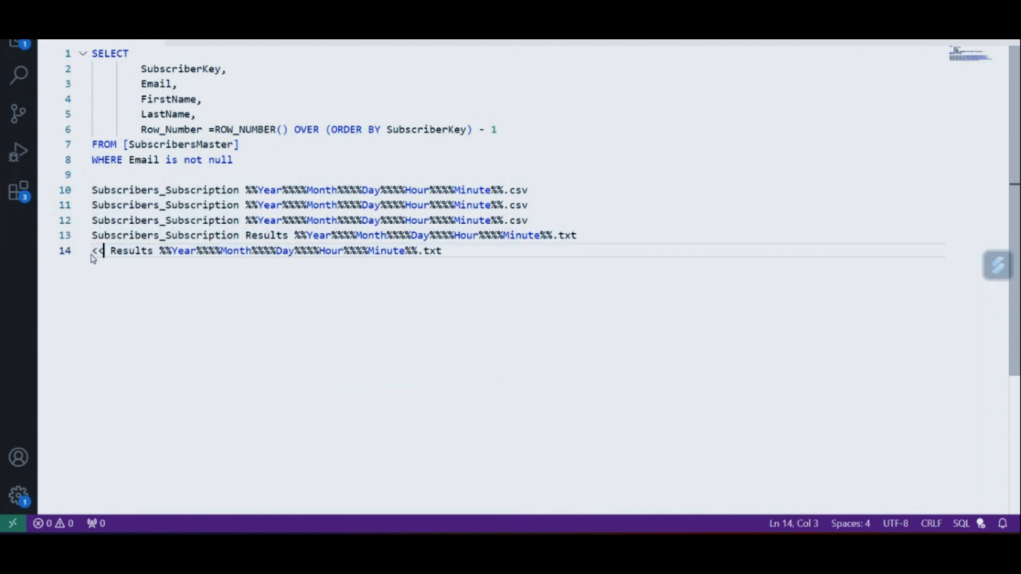
key(Left)
key(Left)
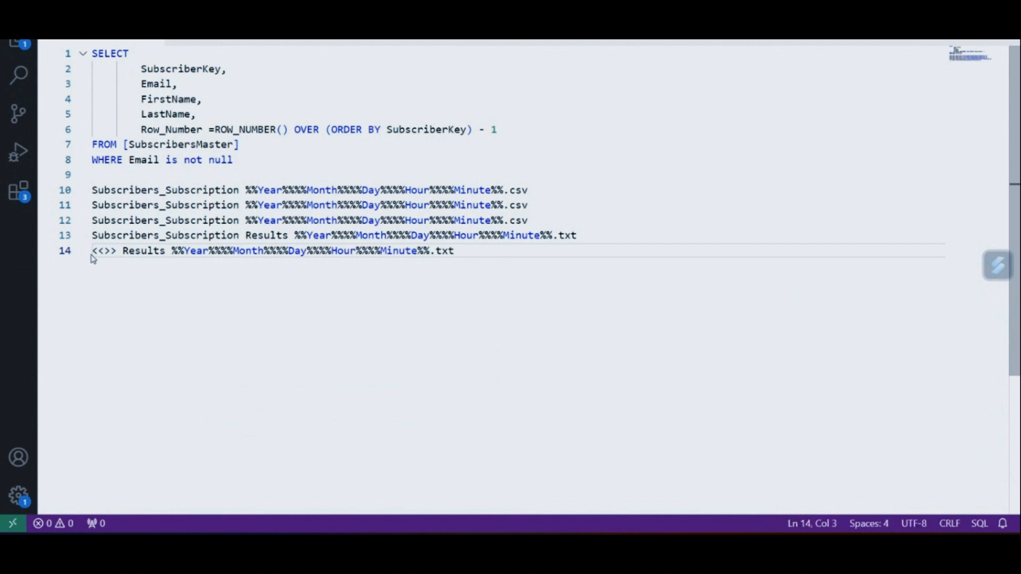
text(Import)
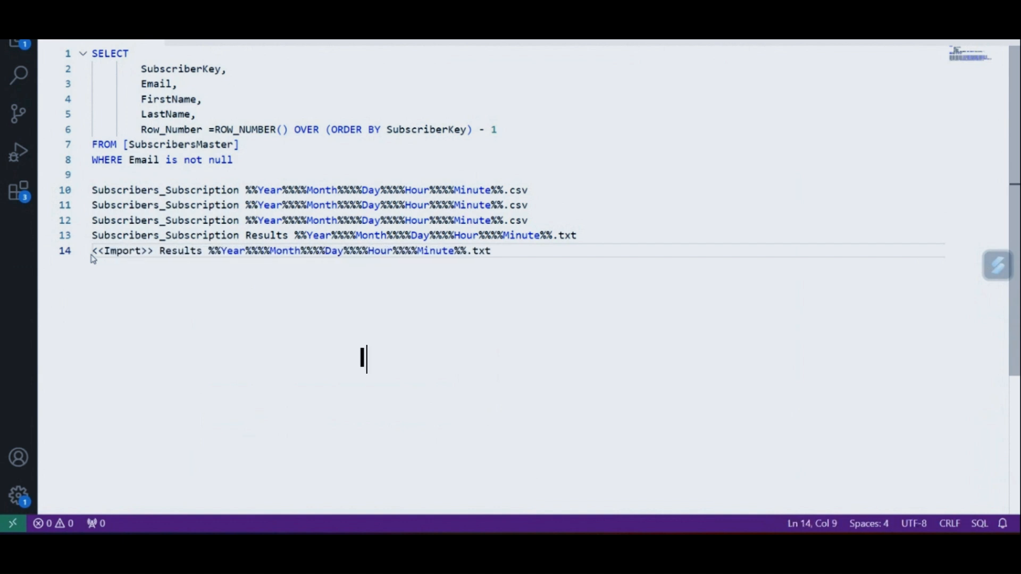
text(AllSubsc)
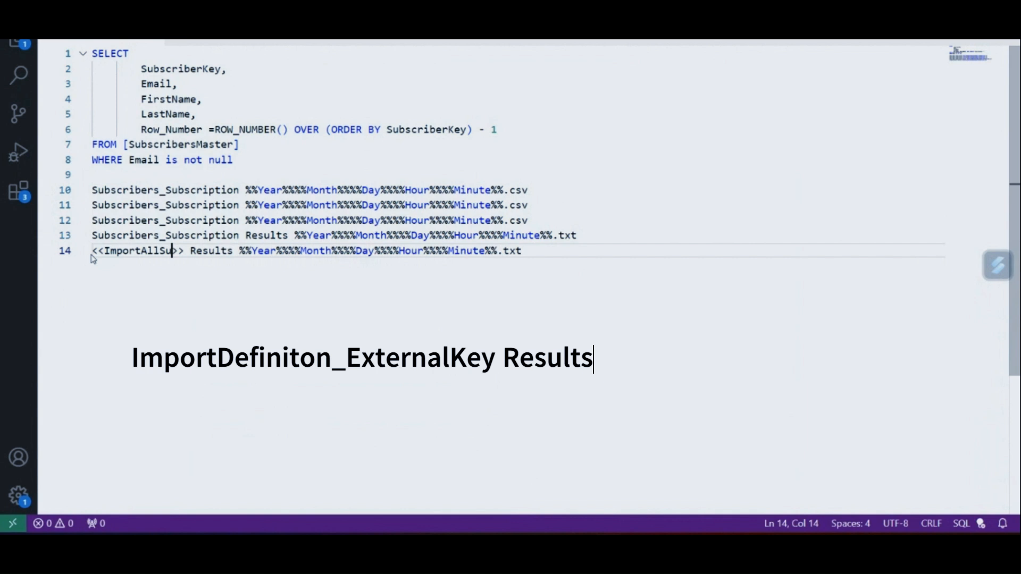
text(ribers Ex)
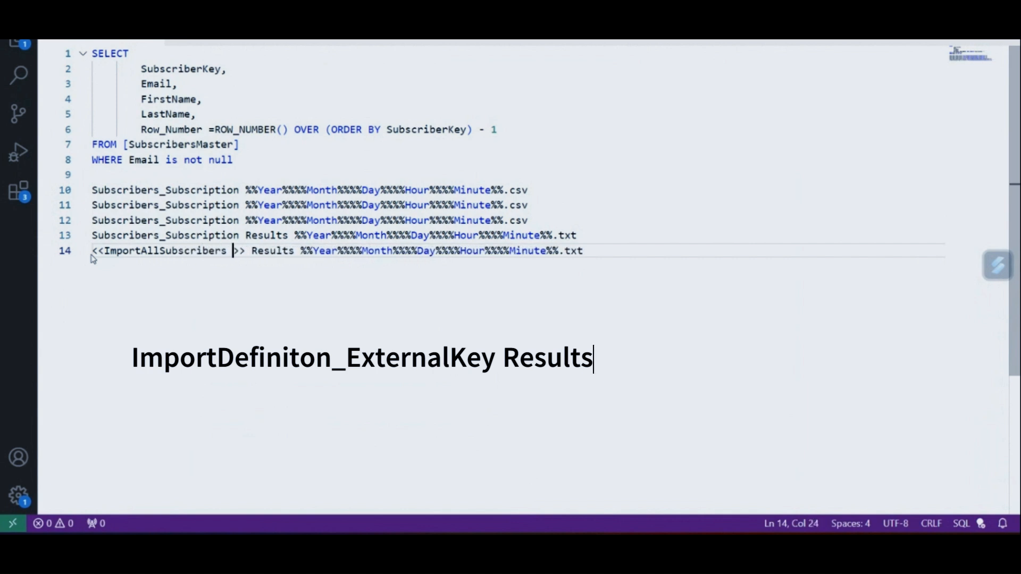
text(teranl)
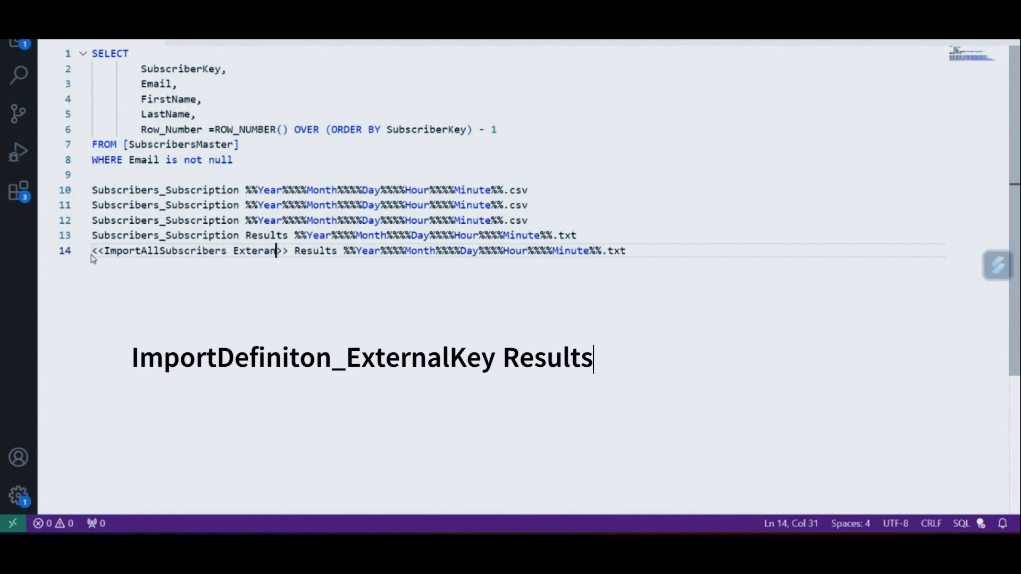
key(BackSpace)
key(BackSpace)
key(BackSpace)
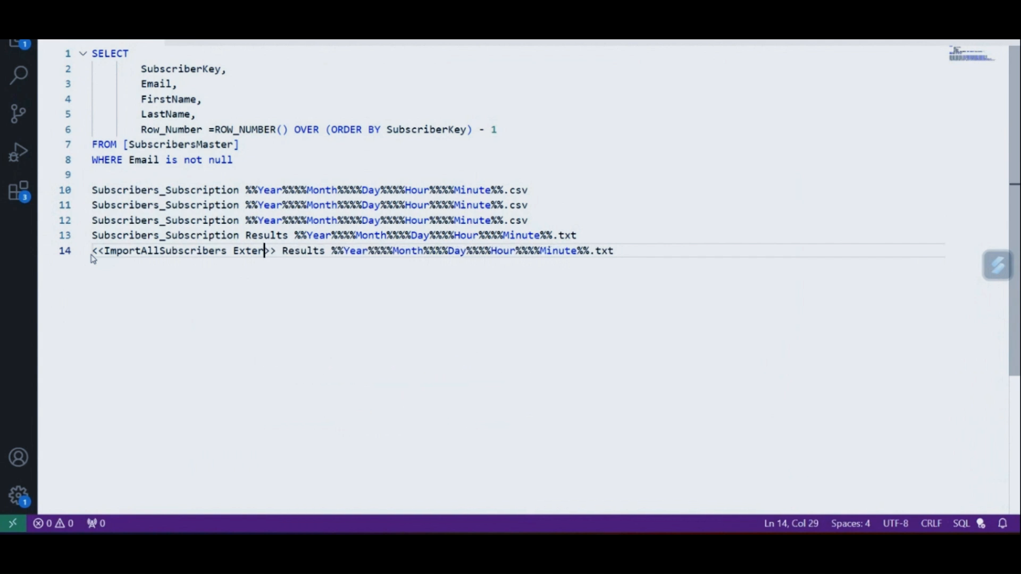
text(nal Key)
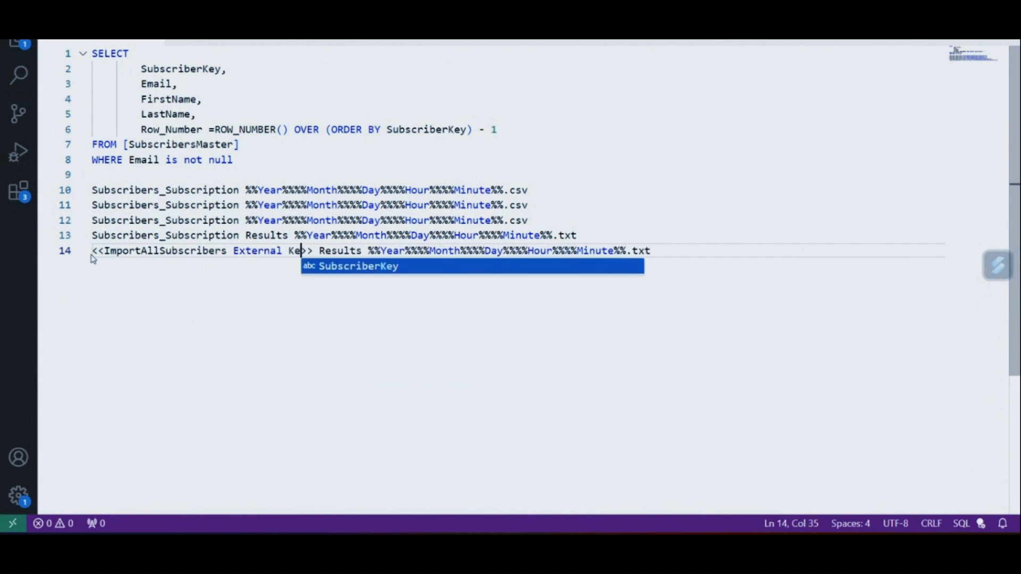
key(Escape)
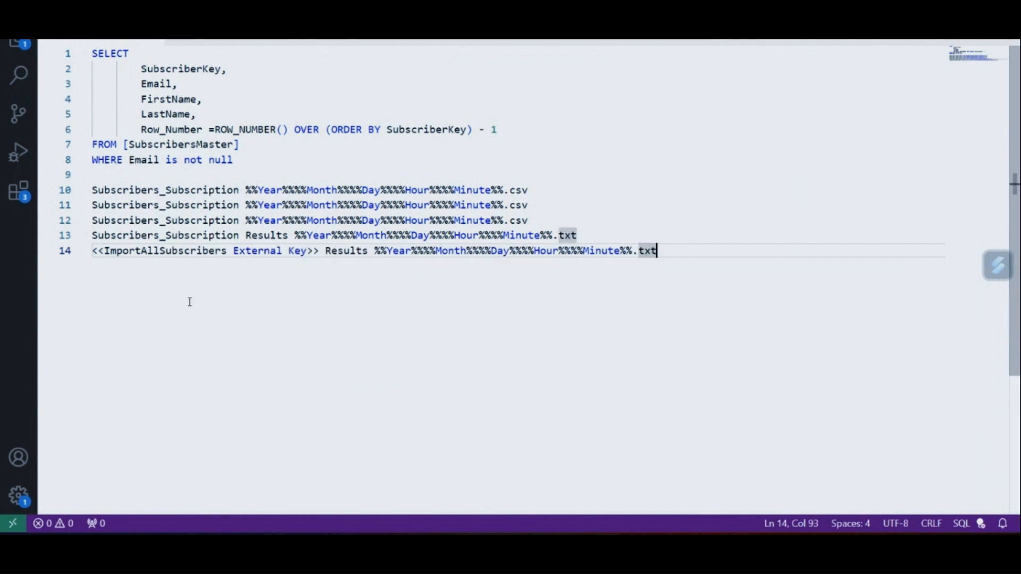
Step: Review the Results word, date variables and txt extension in the generic naming pattern on line 14
click(334, 250)
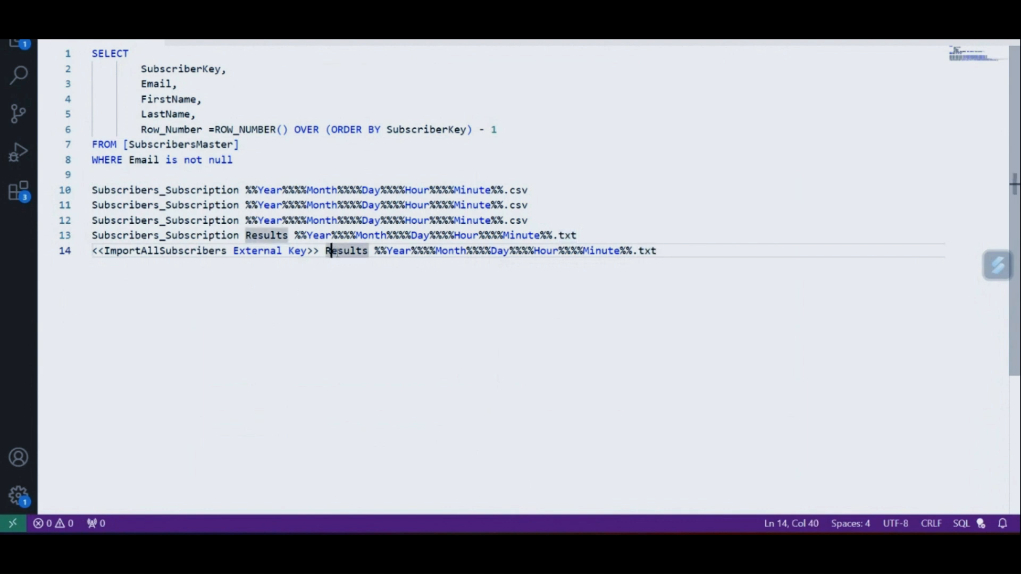
double_click(334, 251)
click(381, 250)
drag(377, 250, 633, 253)
double_click(644, 251)
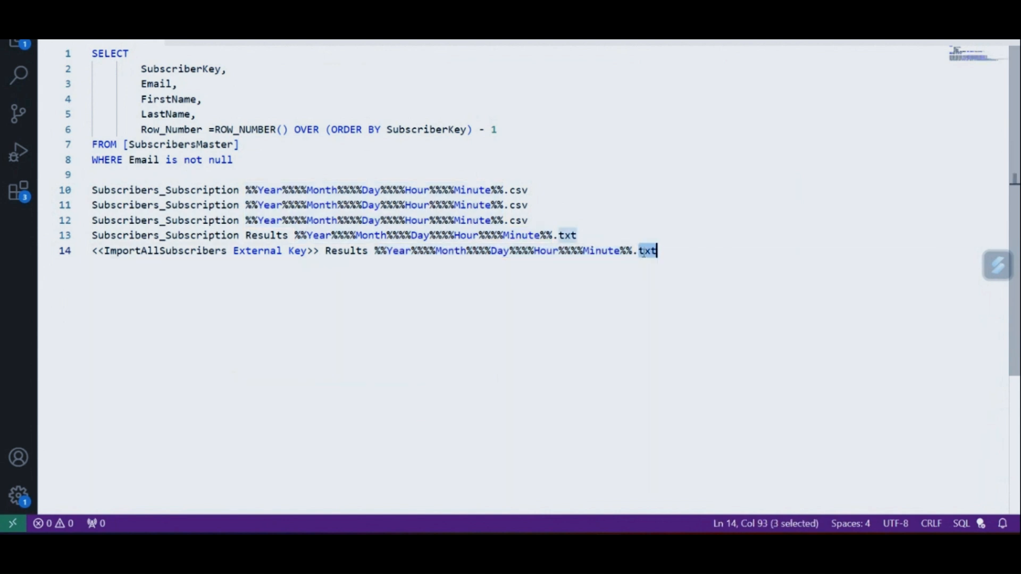
mouse_move(637, 546)
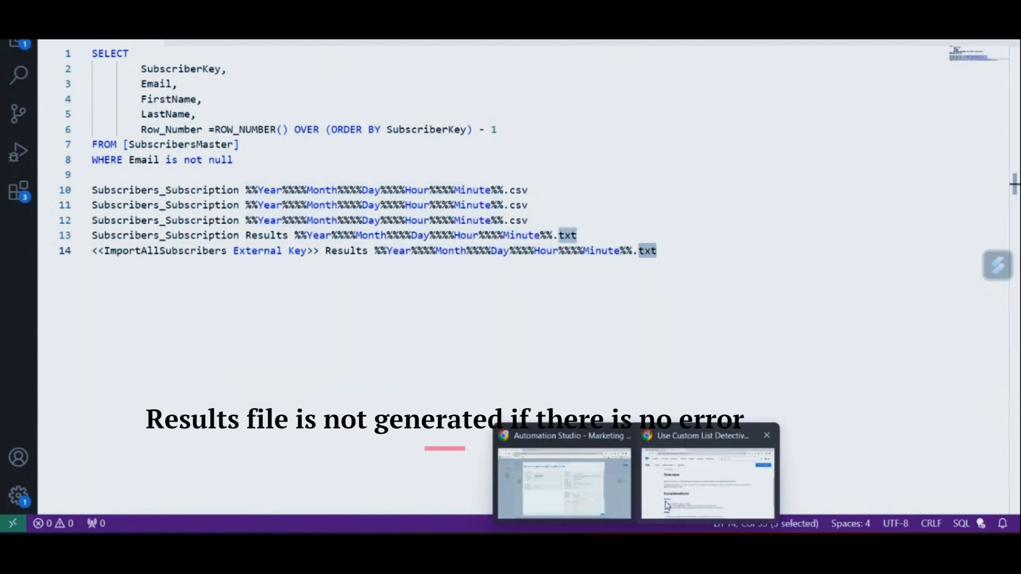
Step: Switch back to Automation Studio, review the Subscribers_Subscription import definition and close it without saving changes
click(605, 500)
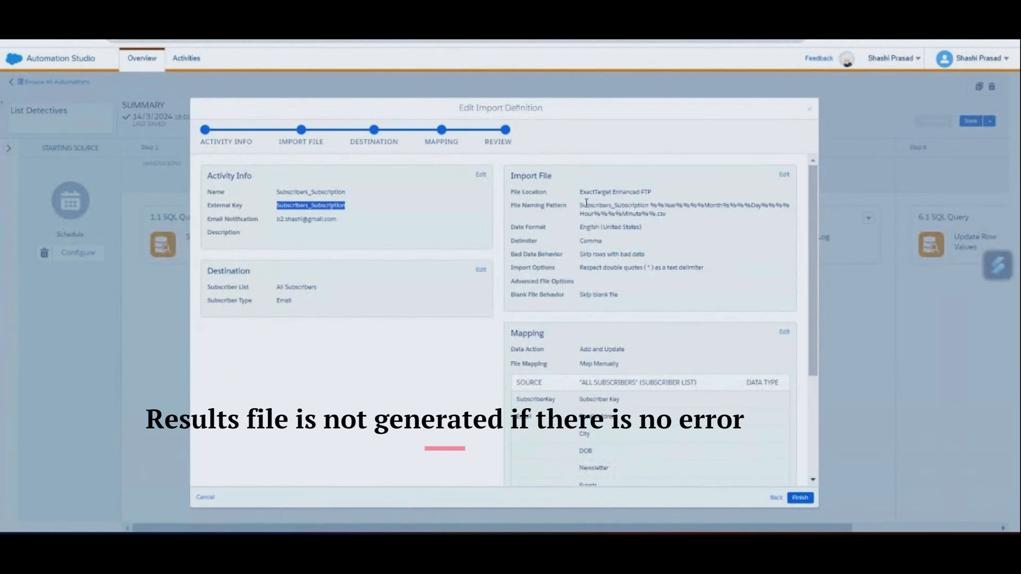
scroll(609, 256, down, 1)
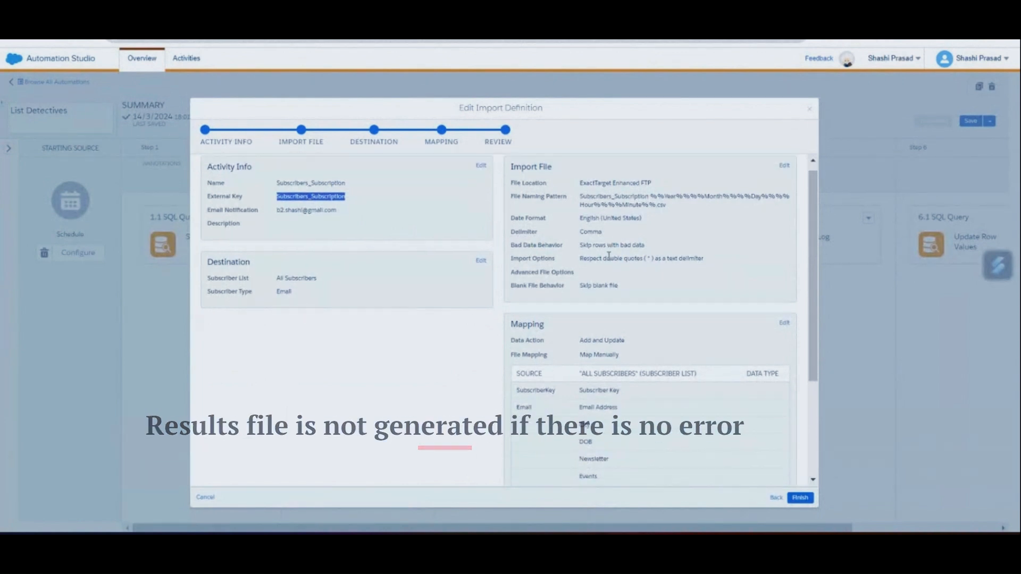
click(809, 109)
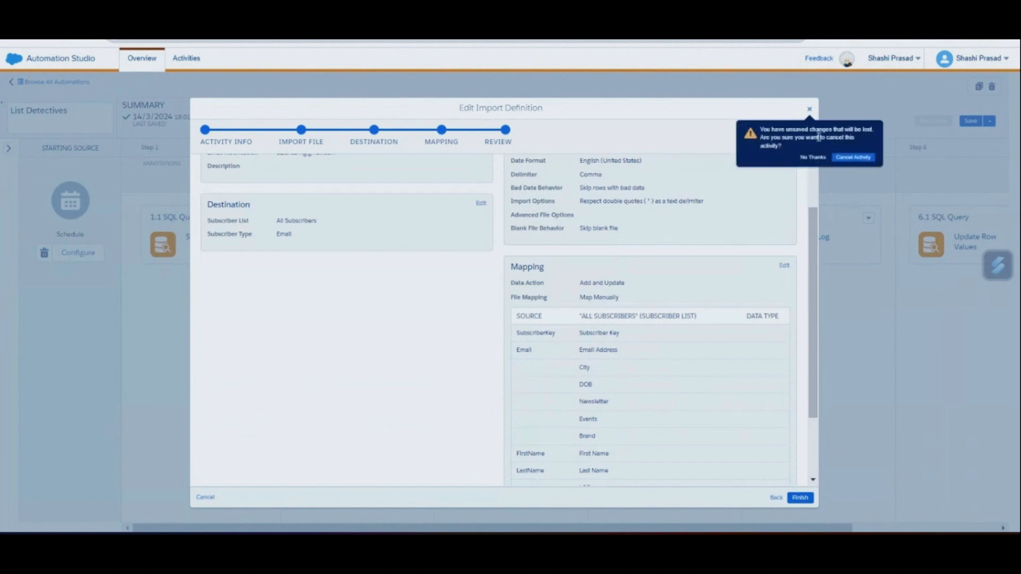
click(853, 157)
Step: Open the ErrorLog import activity in step 5, review its file naming pattern and Error_Log mapping, and finish
click(868, 219)
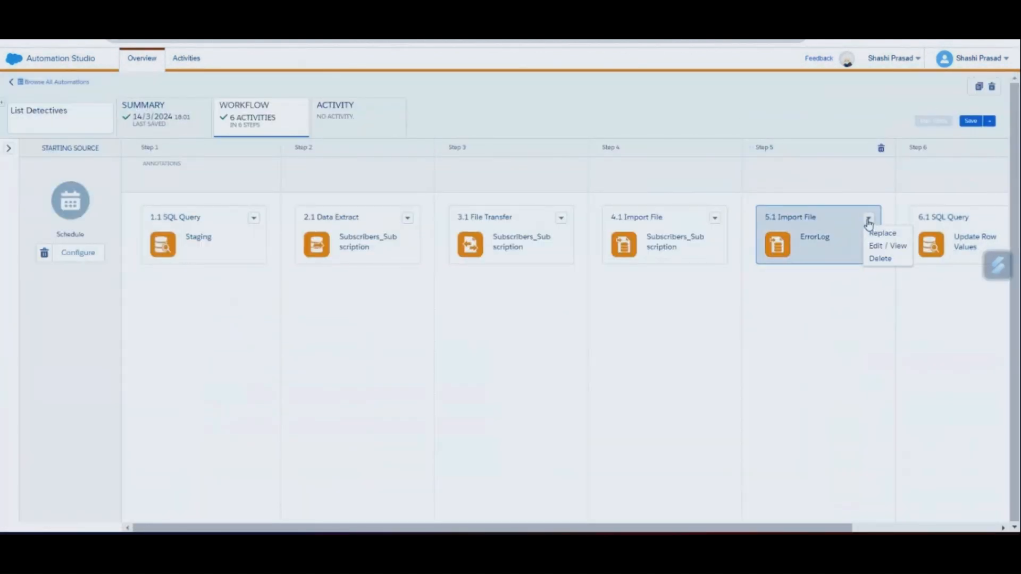
click(883, 243)
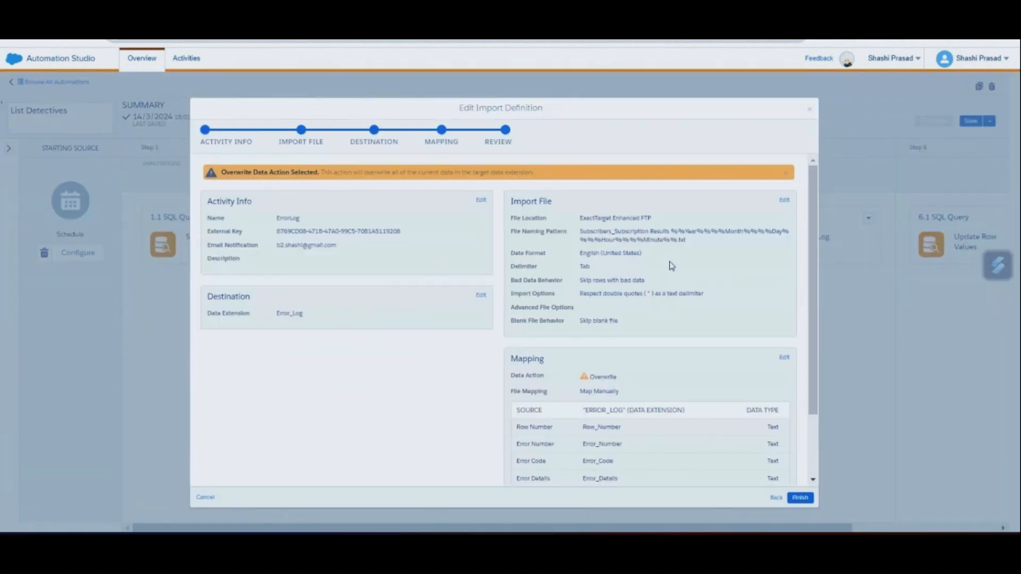
scroll(671, 266, down, 2)
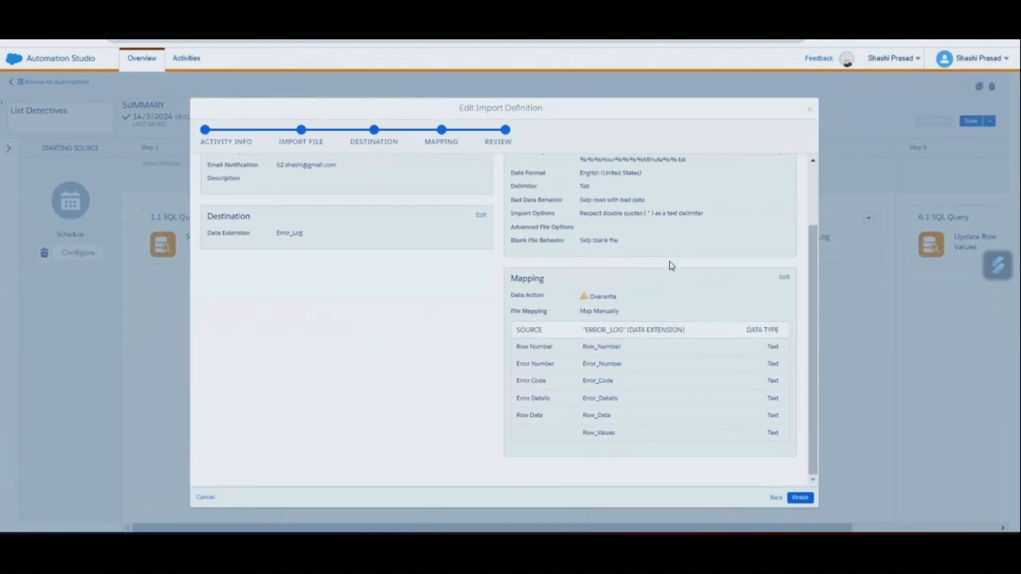
click(803, 499)
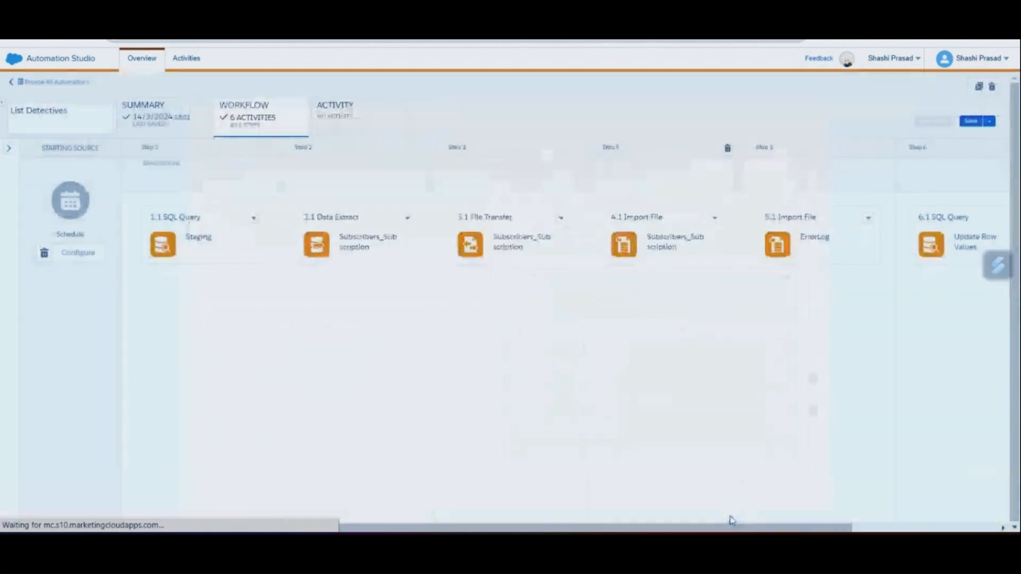
Step: Copy the full SQL of the step 6 Update Row Values query into Visual Studio Code, starting at line 16 below the naming patterns
drag(700, 529, 809, 526)
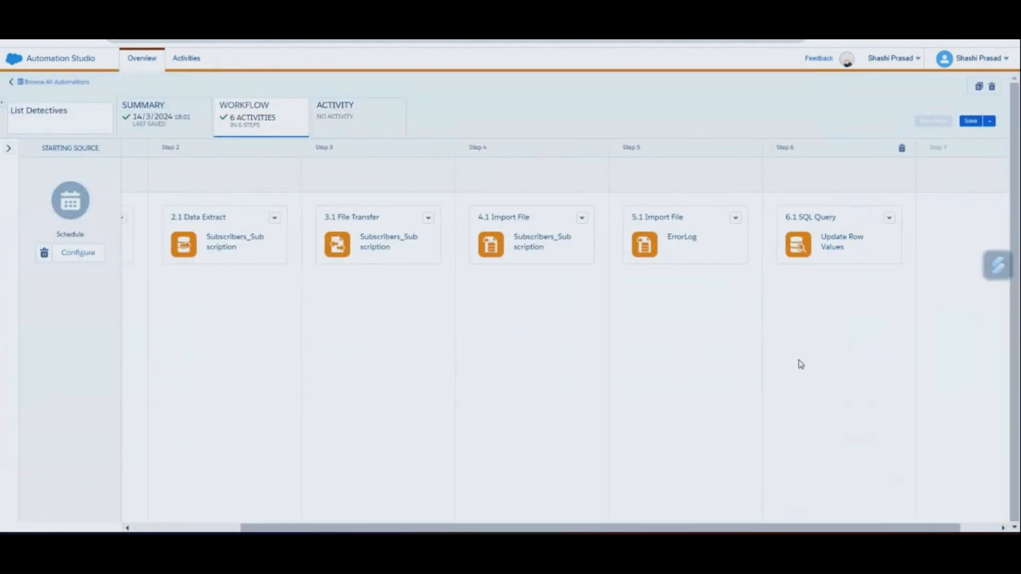
click(889, 217)
click(903, 247)
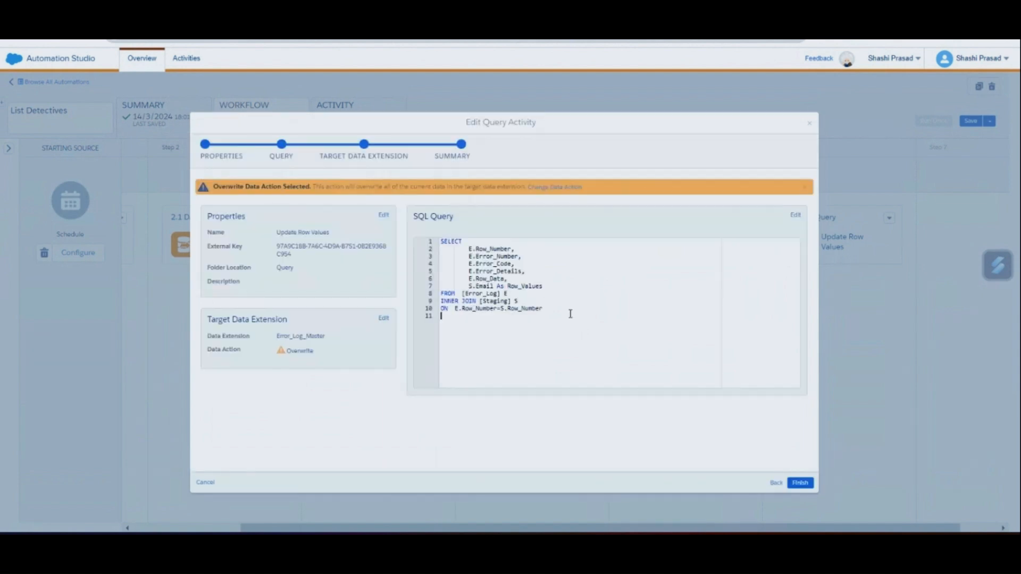
key(ctrl+a)
key(ctrl+c)
key(alt+Tab)
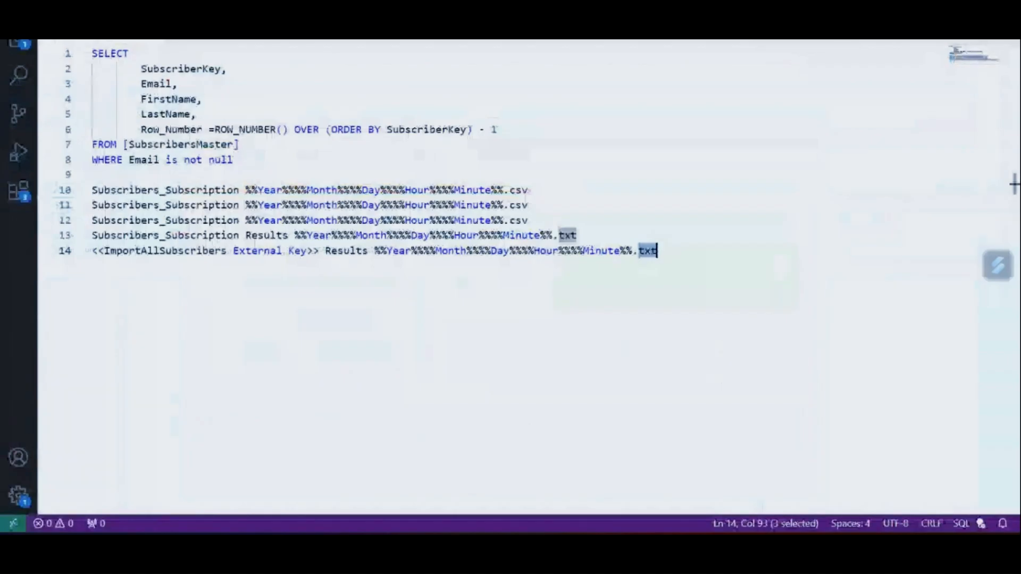
click(670, 253)
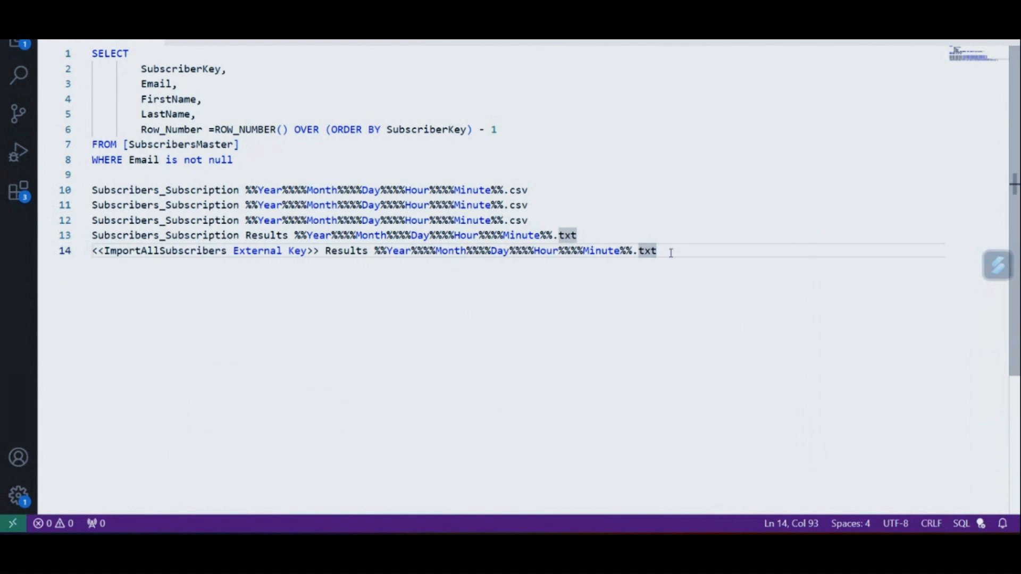
key(Return)
key(Return)
key(ctrl+v)
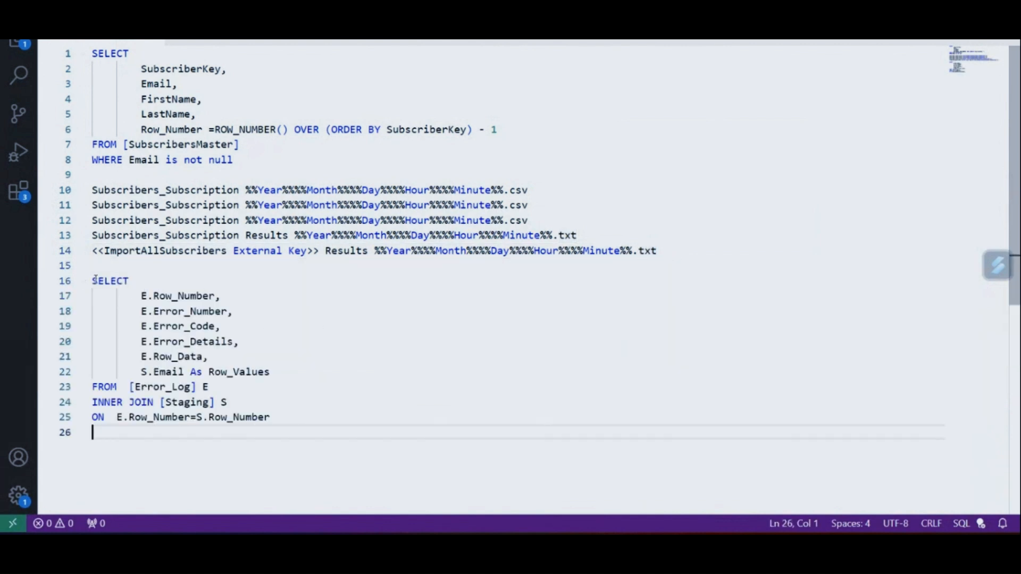
Step: Examine the pasted query's Error_Log source, Staging inner join on Row_Number, and the Email column aliased as Row_Values
click(154, 387)
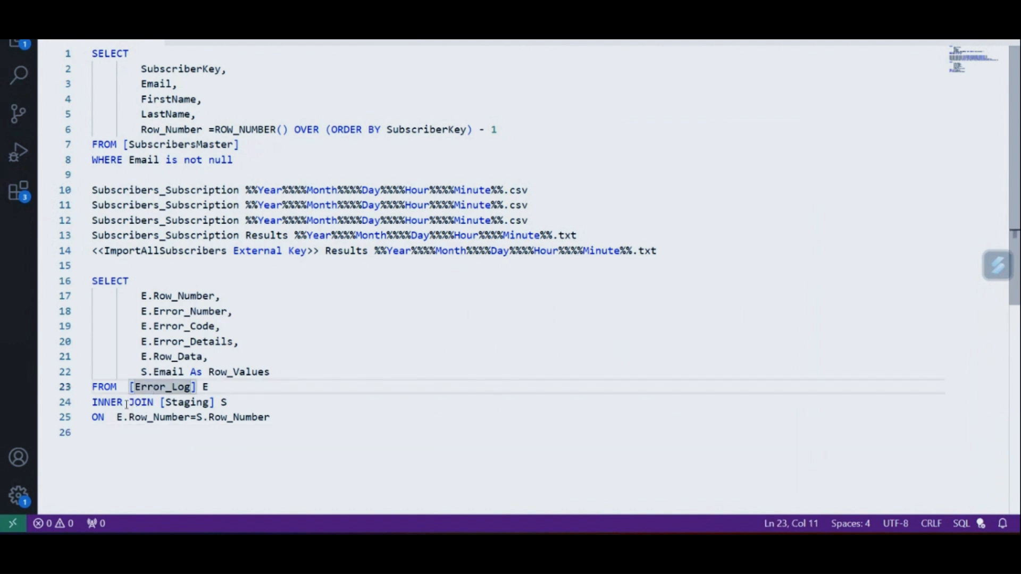
triple_click(177, 403)
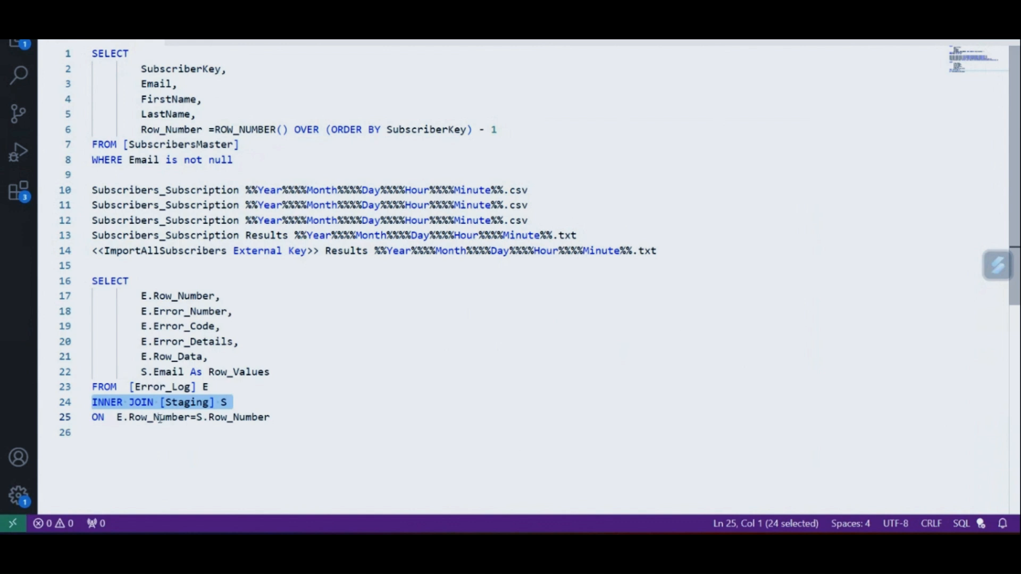
double_click(159, 417)
double_click(231, 417)
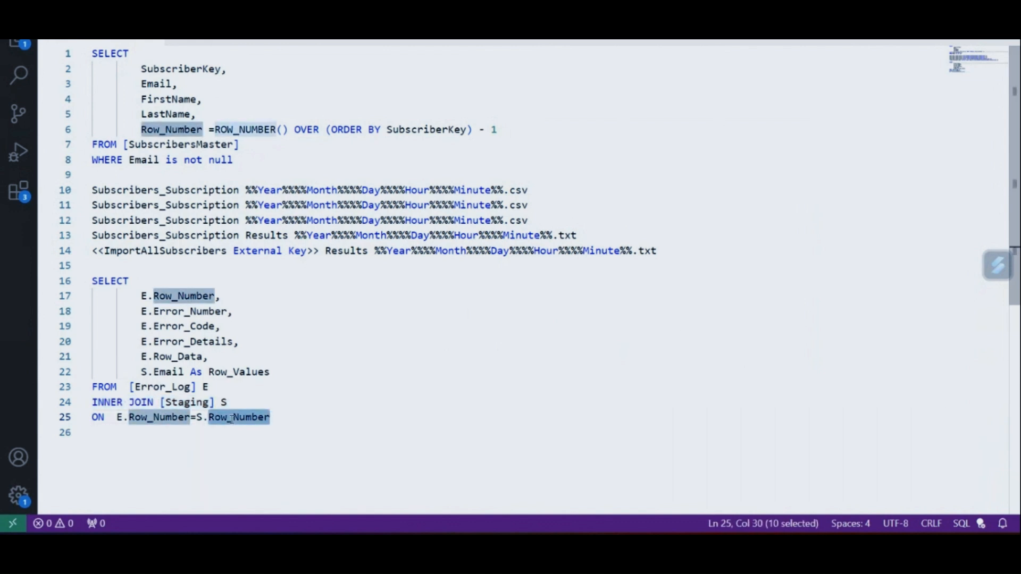
double_click(165, 371)
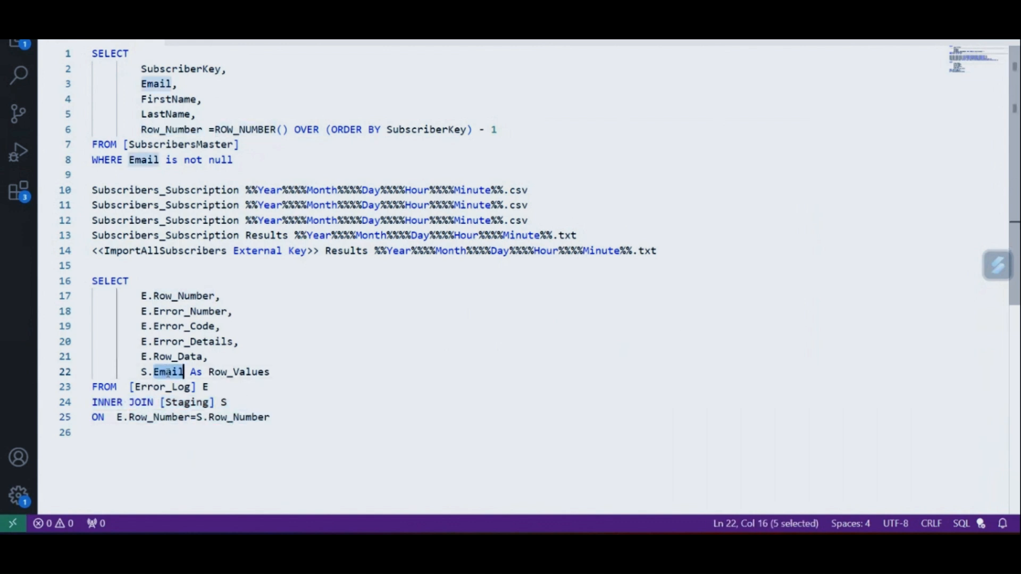
click(281, 373)
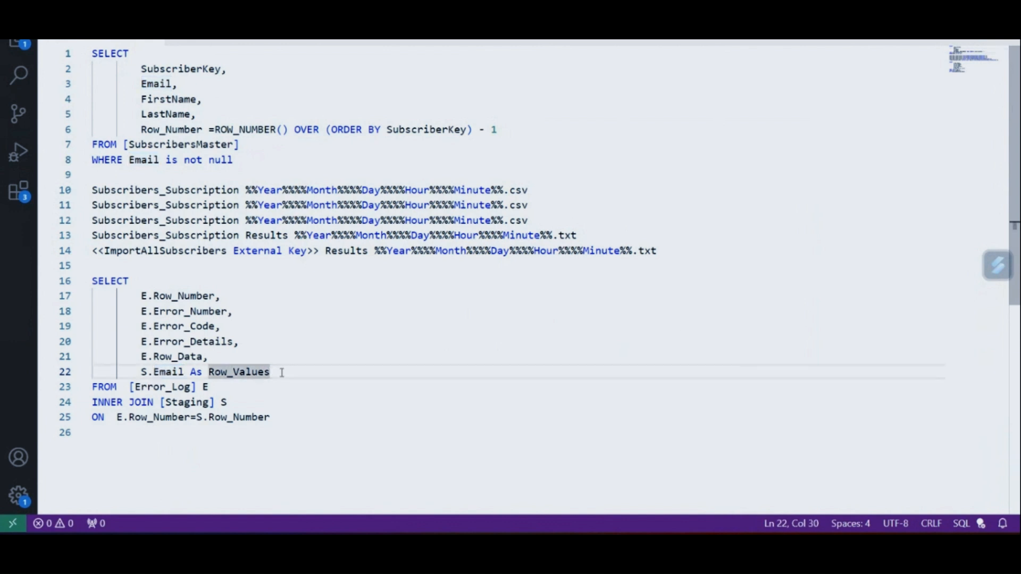
key(ctrl+d)
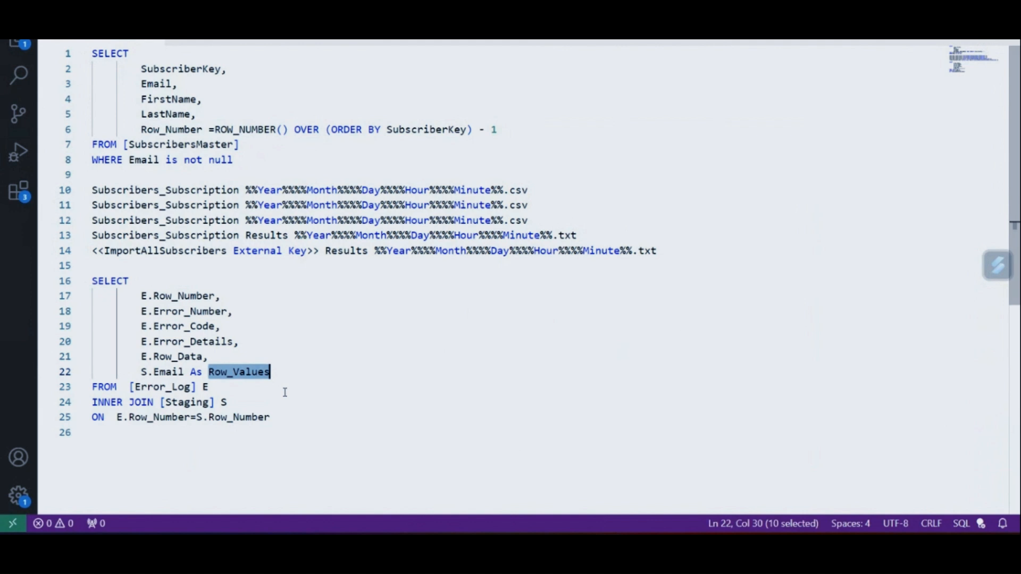
click(298, 422)
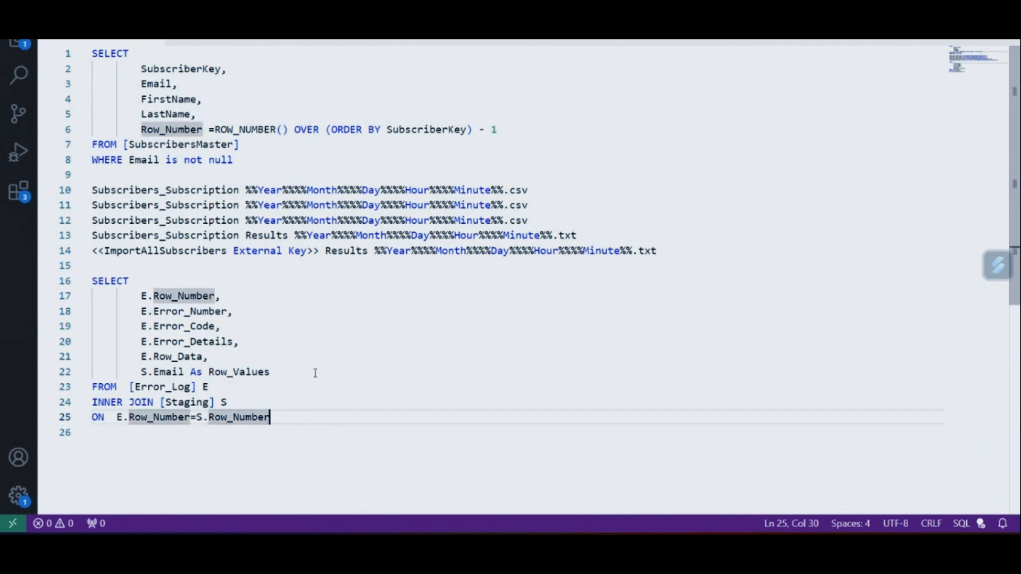
Step: Examine the Row_Number expression on line 6, including its ROW_NUMBER() ordering by SubscriberKey and the minus 1 offset
click(143, 130)
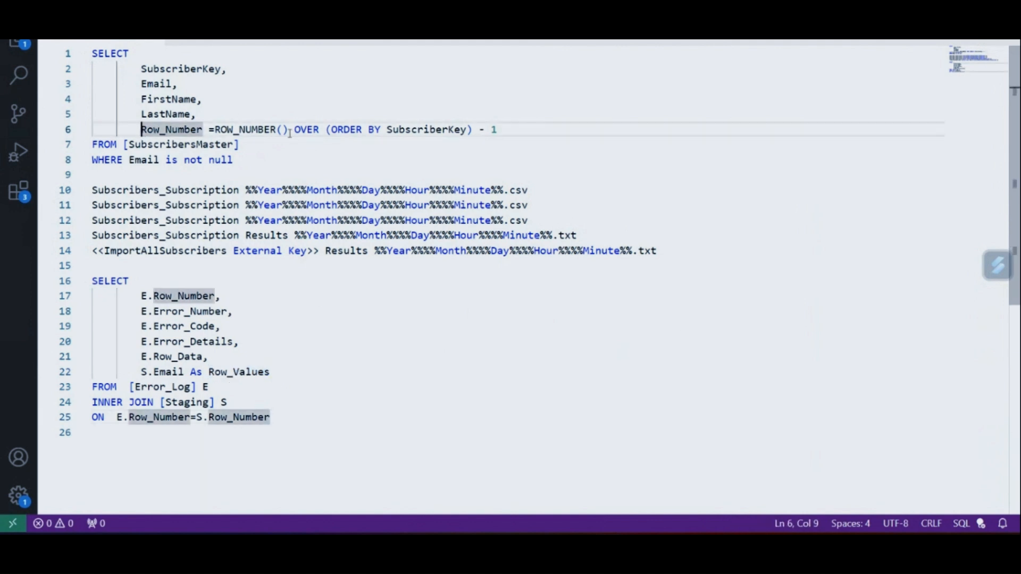
click(473, 135)
click(165, 130)
double_click(165, 130)
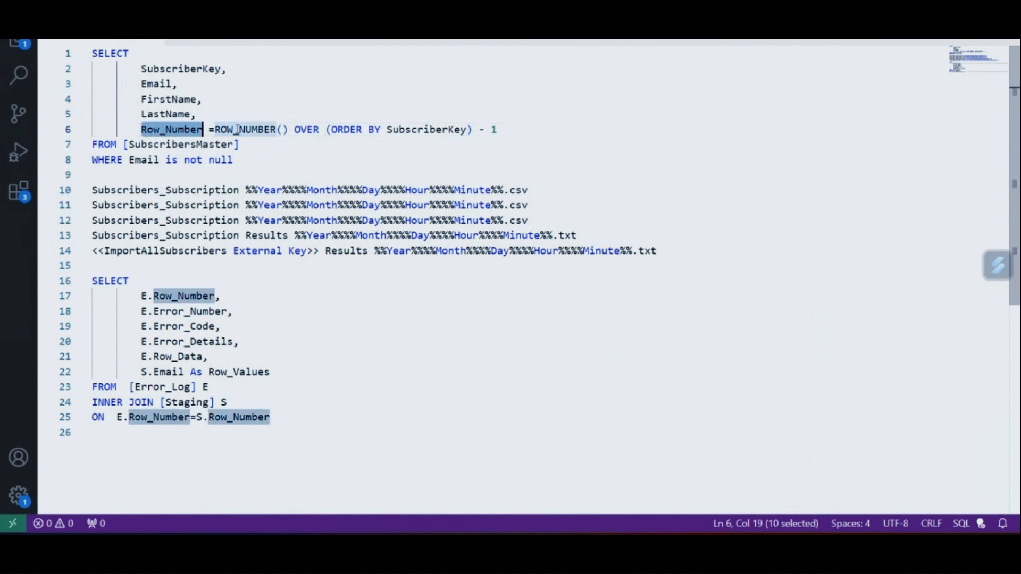
click(479, 130)
drag(479, 130, 502, 130)
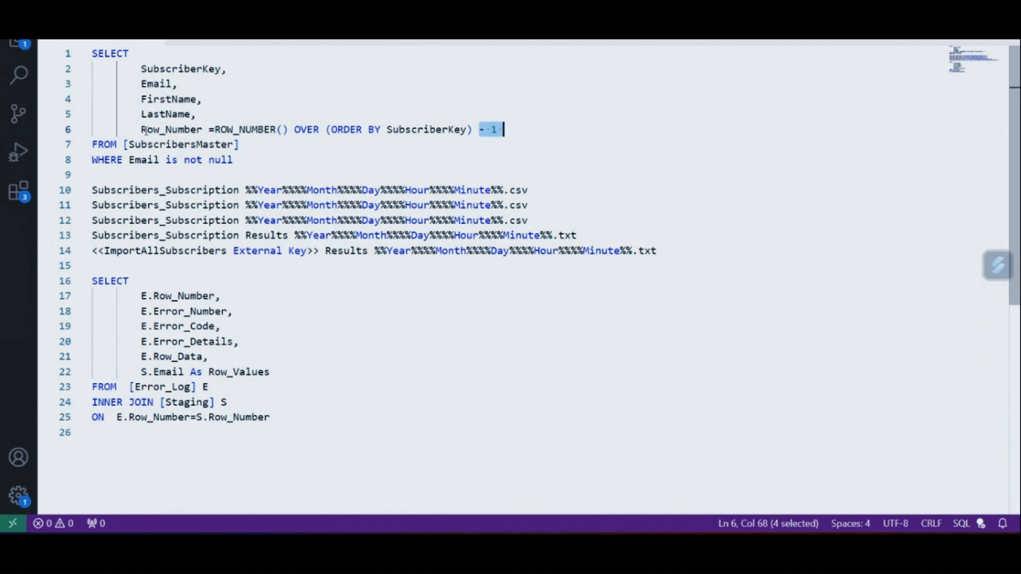
drag(142, 130, 509, 127)
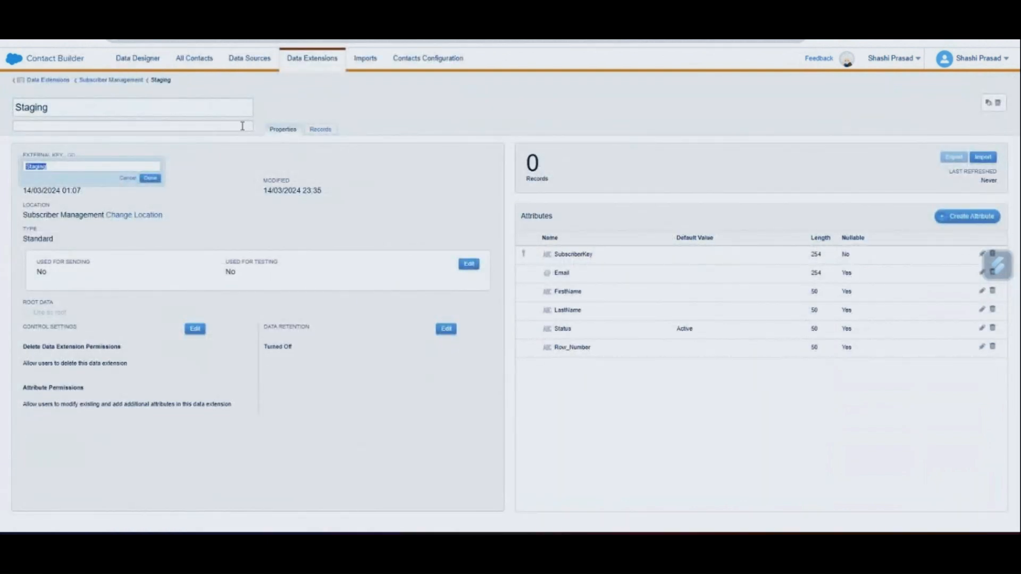
Step: In Contact Builder's Subscriber Management folder, compare the attributes of the Error_Log_Master and Staging data extensions
click(112, 80)
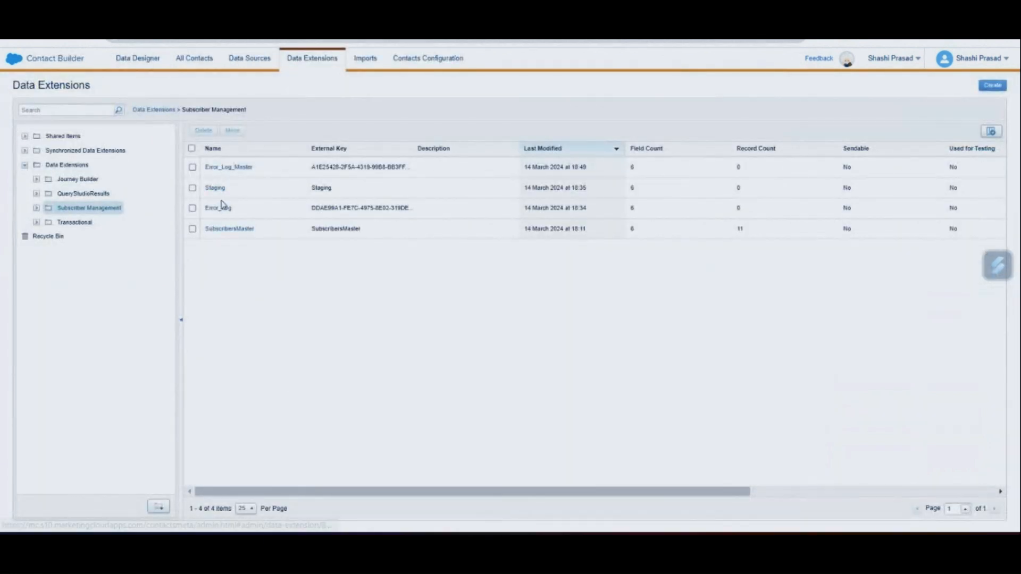
click(226, 170)
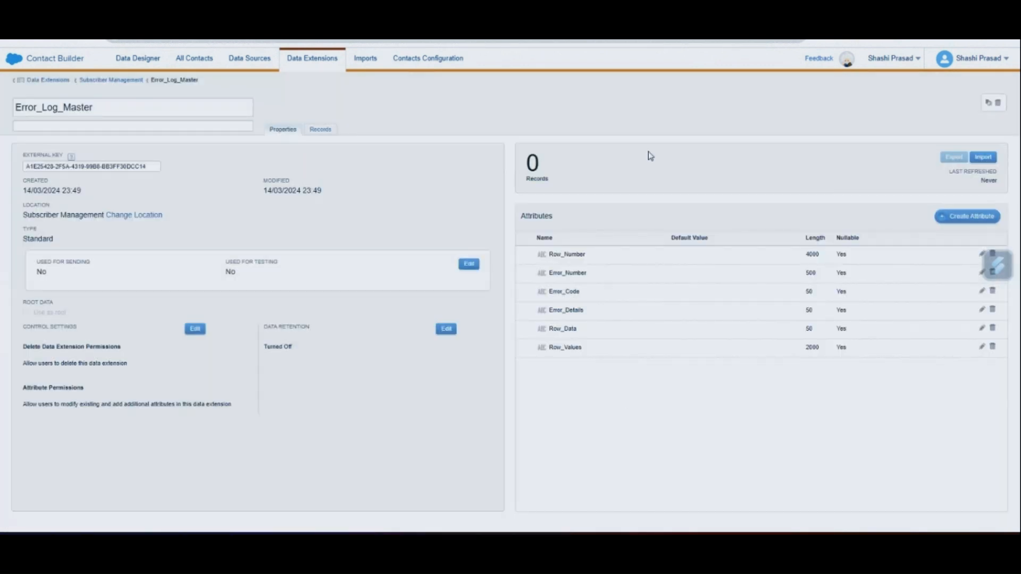
click(117, 81)
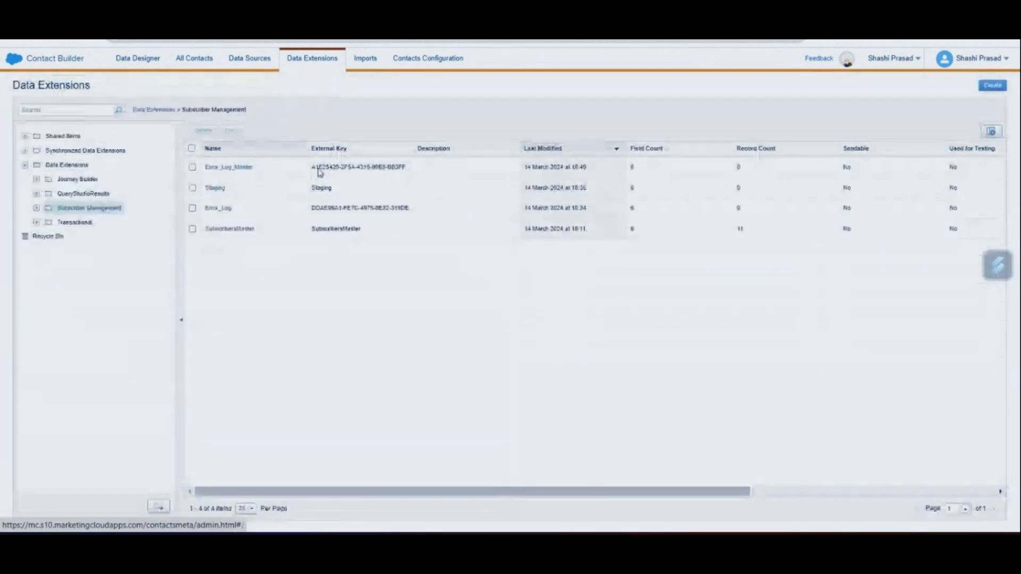
click(215, 189)
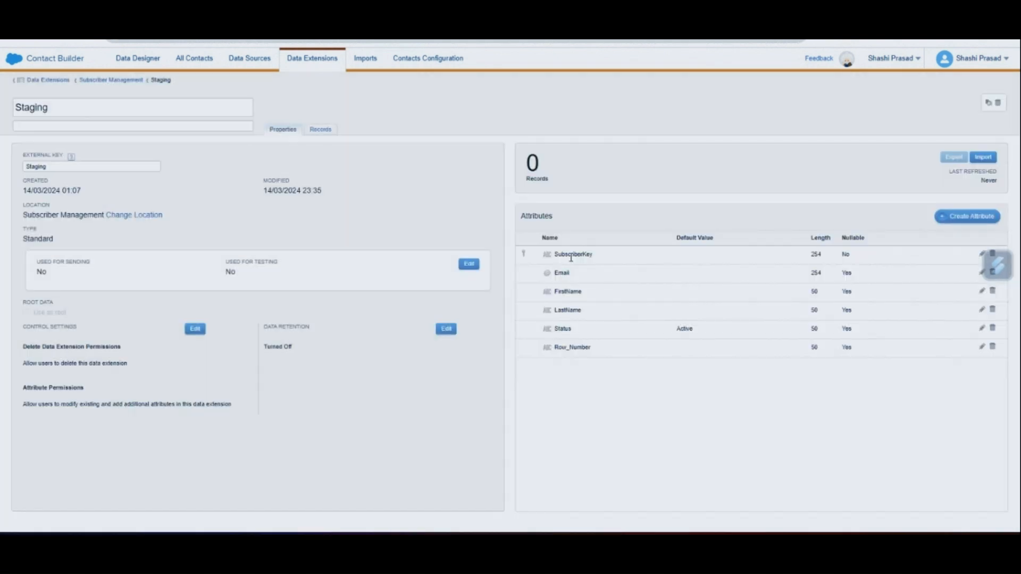
double_click(571, 256)
click(108, 83)
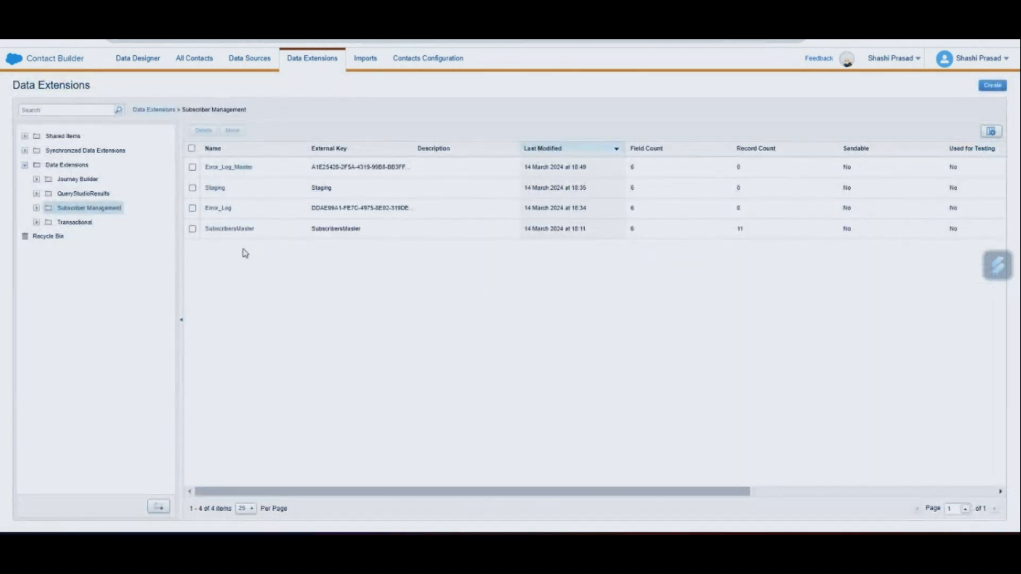
Step: Add a Text attribute named SubscriberKey with length 254 to the Error_Log_Master data extension
click(223, 167)
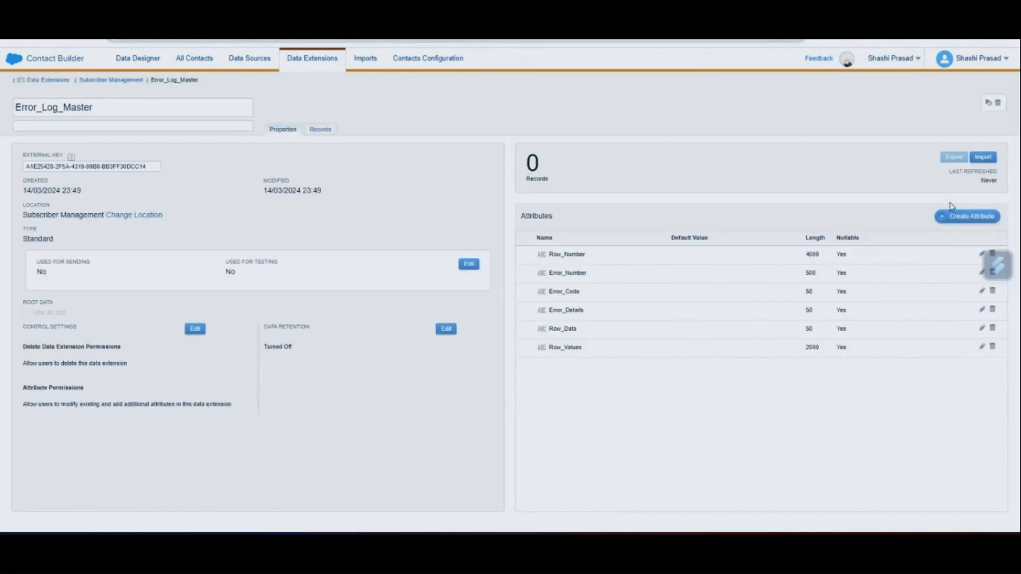
click(964, 218)
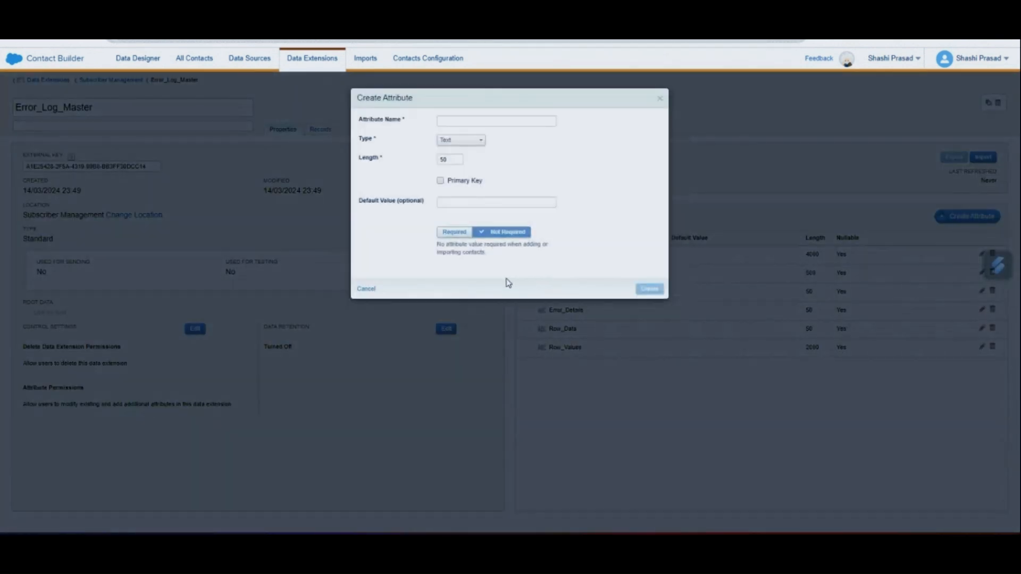
click(455, 125)
text(SubscriberKey)
drag(451, 160, 432, 163)
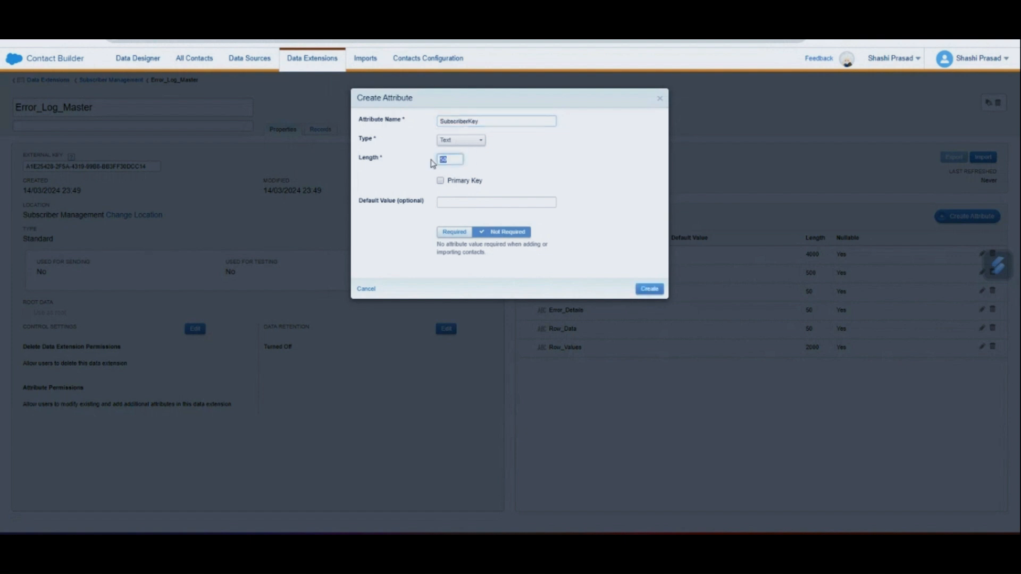
text(254)
click(535, 180)
click(649, 289)
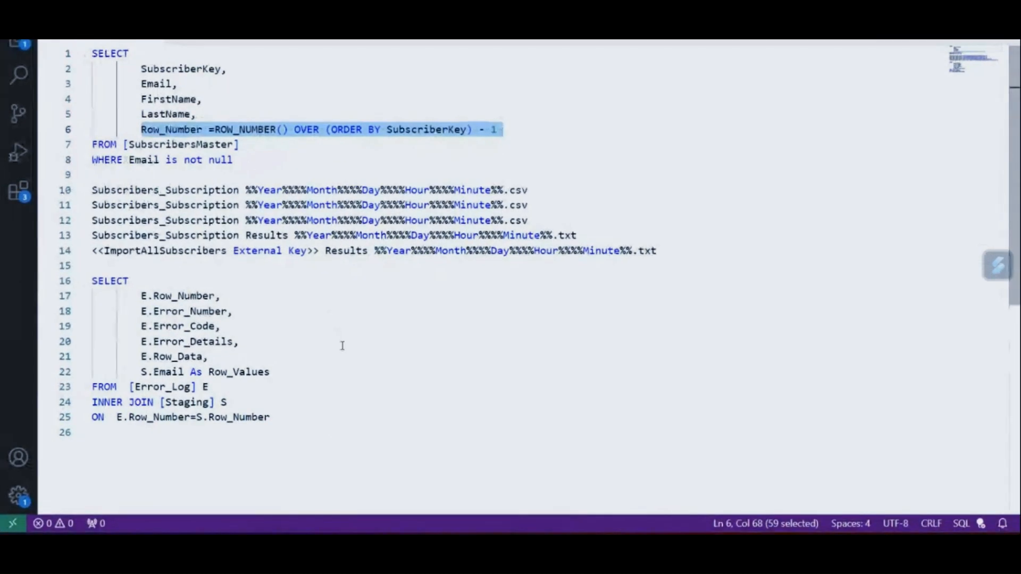
Step: Add S.SubscriberKey as a final column after Row_Values in the Error_Log and Staging join query
click(342, 343)
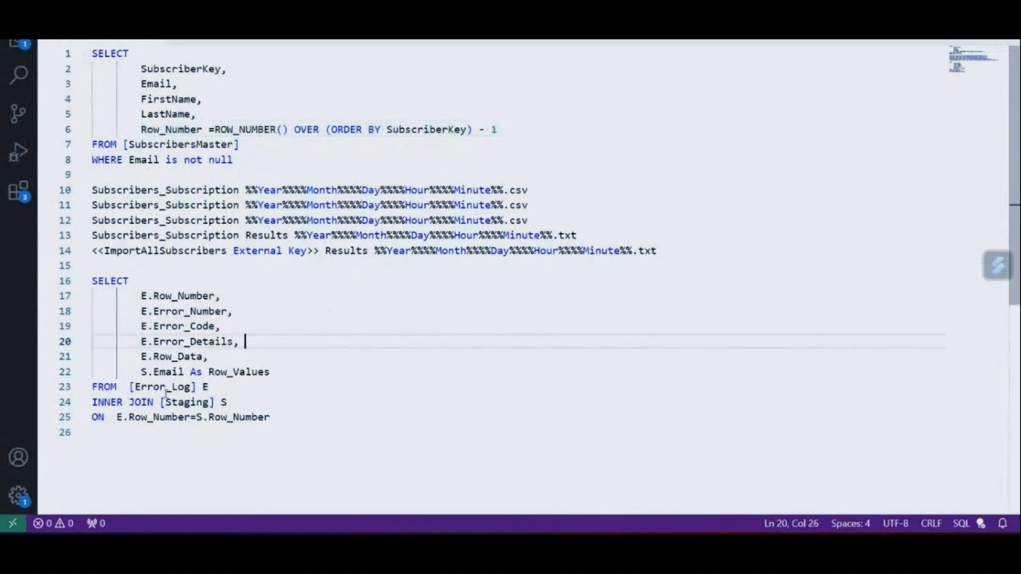
click(282, 372)
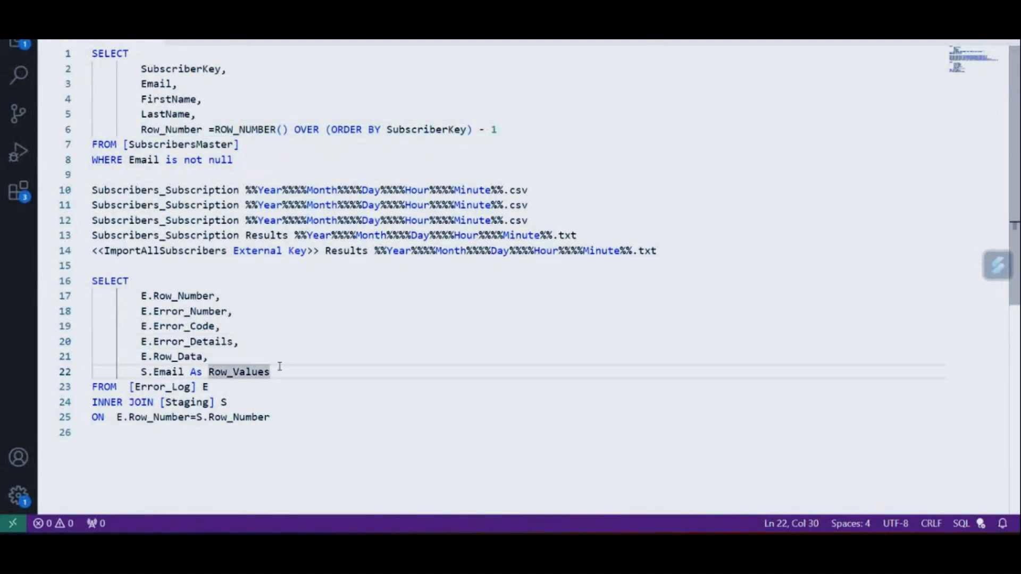
text(,)
key(Return)
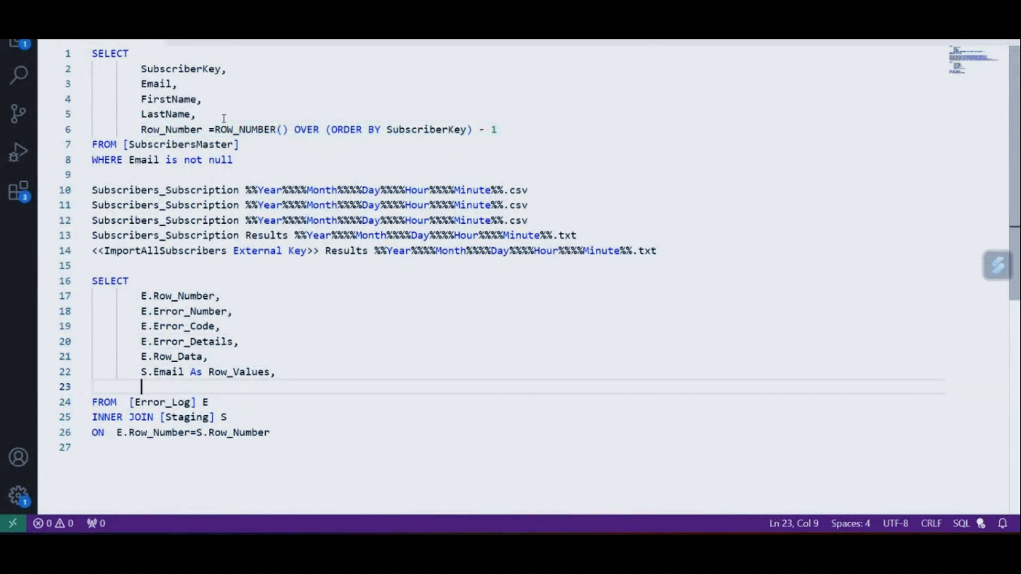
double_click(162, 70)
key(ctrl+c)
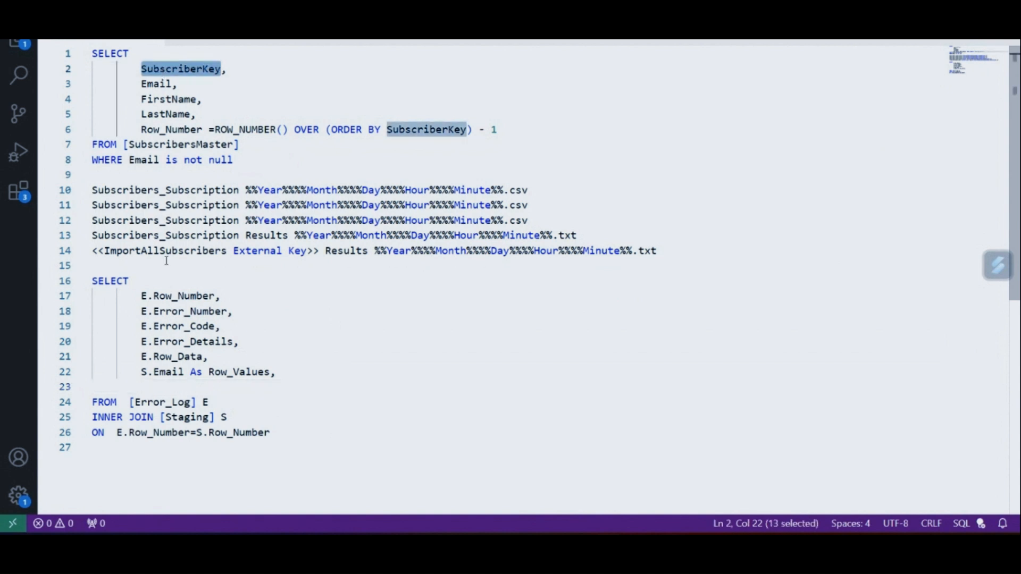
click(150, 386)
text(S.)
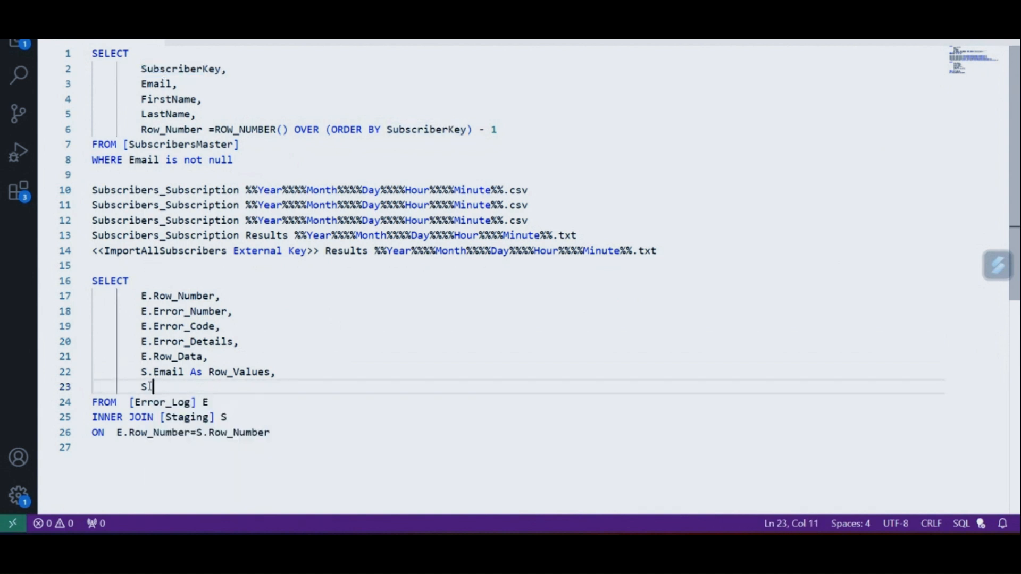
key(ctrl+v)
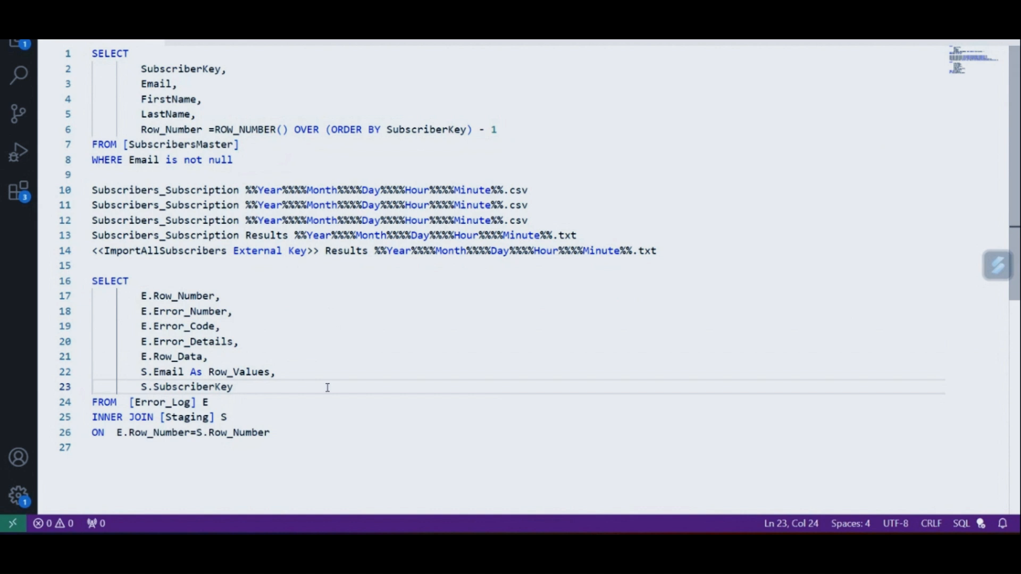
Step: Copy the join query from SELECT through the ON clause and open Automation Studio's Update Row Values SQL activity for query editing
click(312, 420)
key(ctrl+a)
click(312, 420)
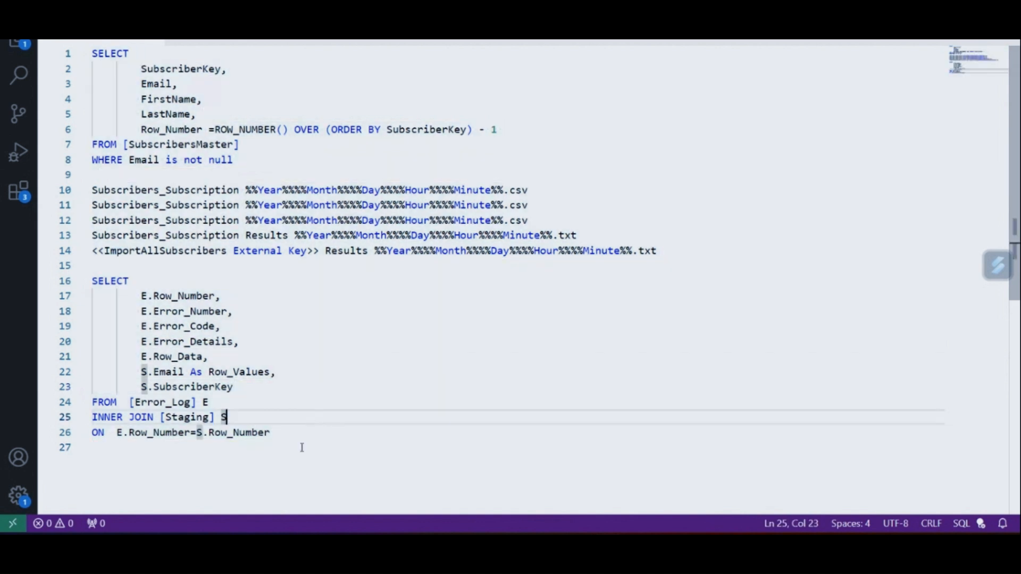
drag(287, 433, 87, 284)
key(ctrl+c)
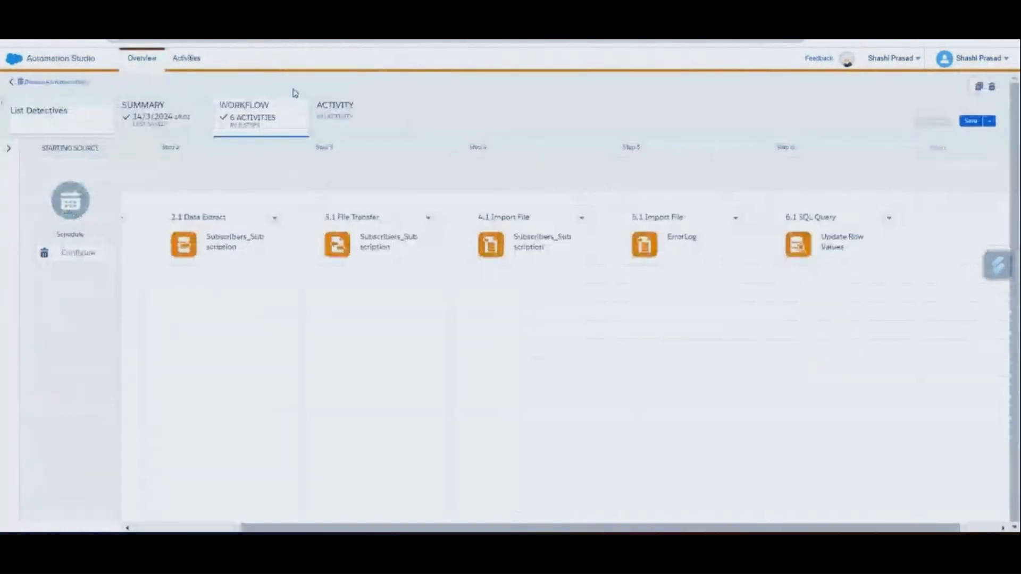
click(889, 218)
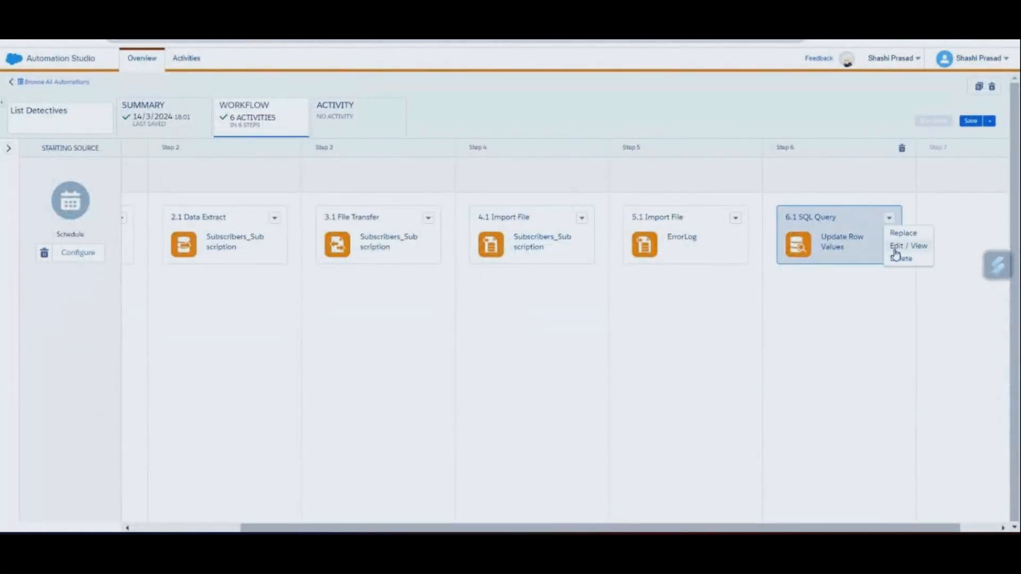
click(894, 254)
click(795, 216)
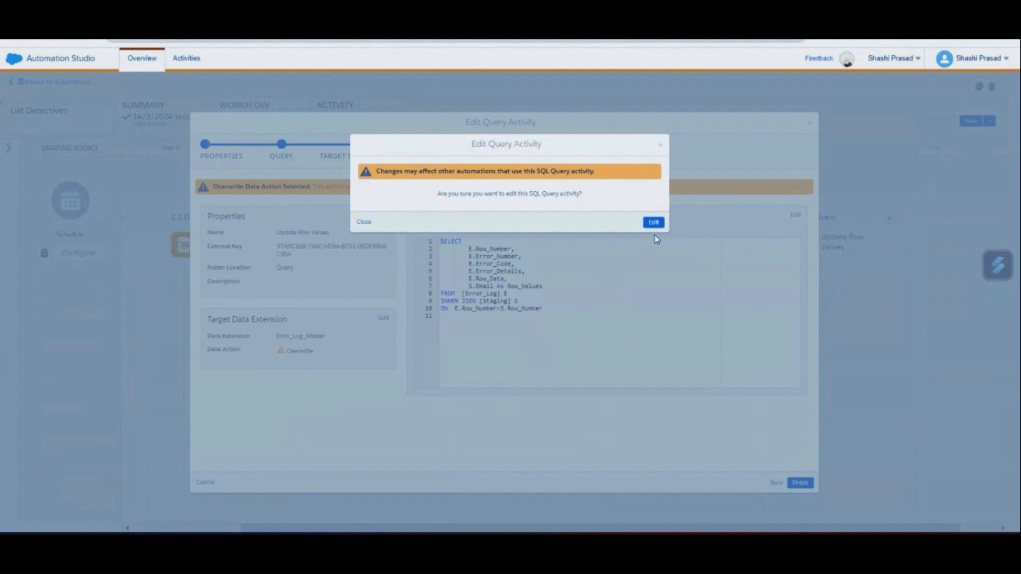
click(654, 222)
Step: Replace the activity's entire SQL with the copied query including S.SubscriberKey and validate its syntax
click(525, 286)
key(ctrl+a)
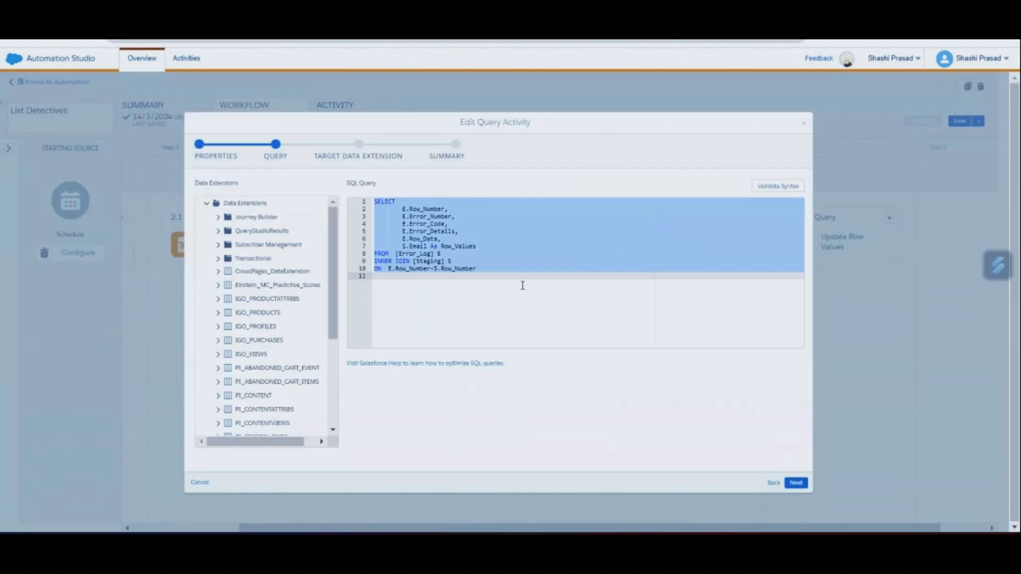
key(ctrl+v)
click(777, 186)
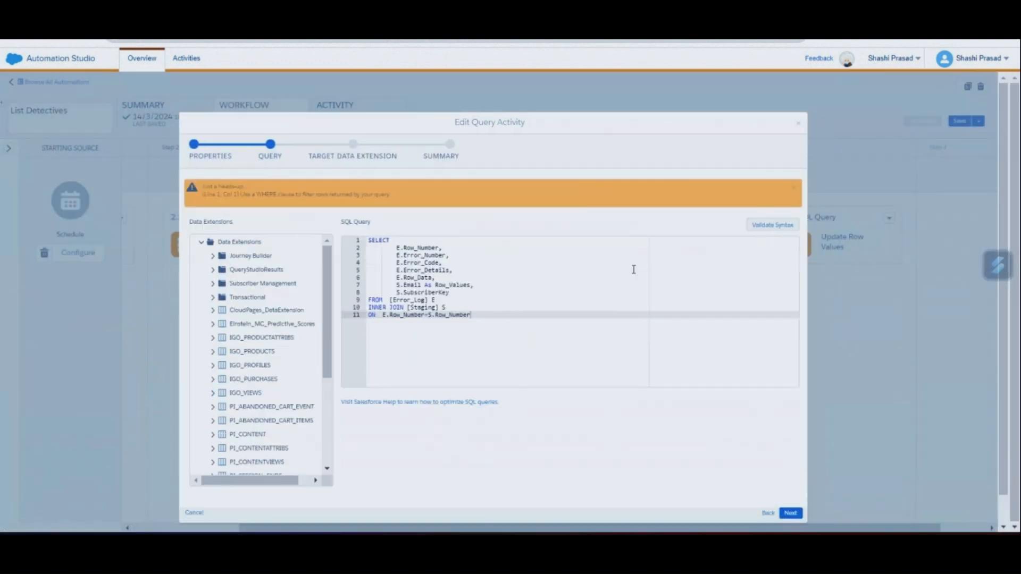
Step: Finish the query activity with Error_Log_Master as target and the Overwrite data action, and save the List Detectives automation
click(790, 513)
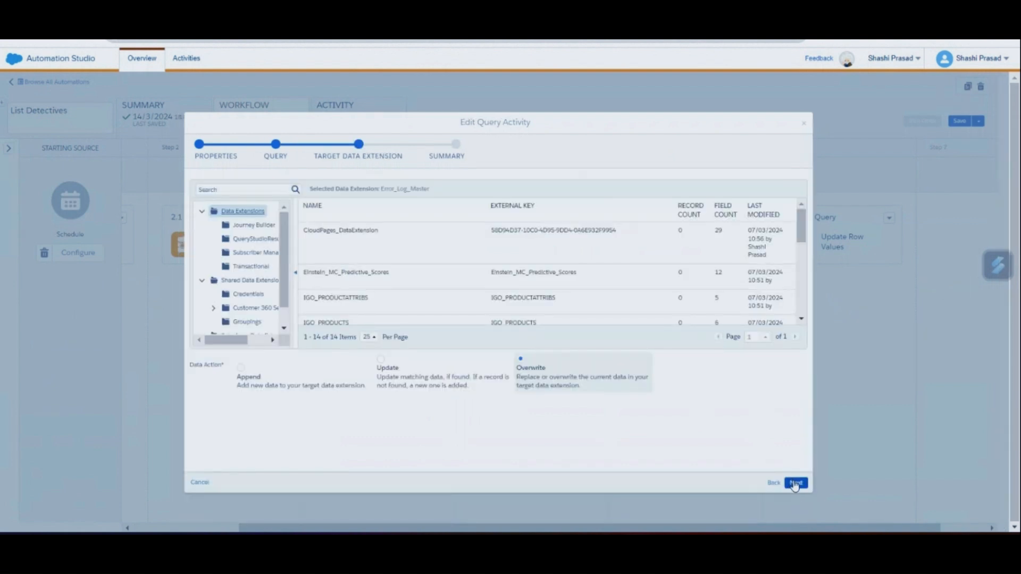
click(796, 482)
click(795, 482)
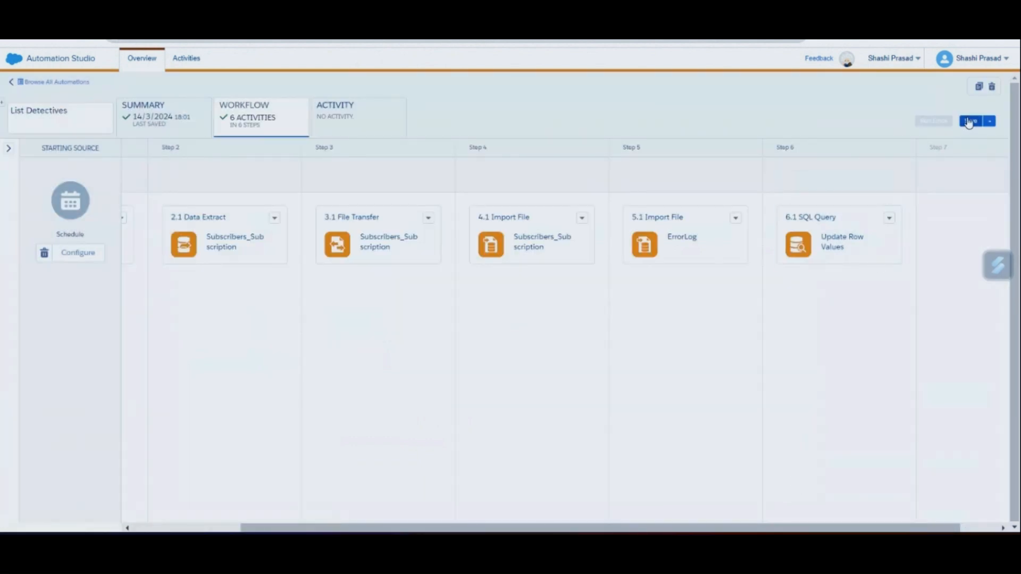
click(969, 122)
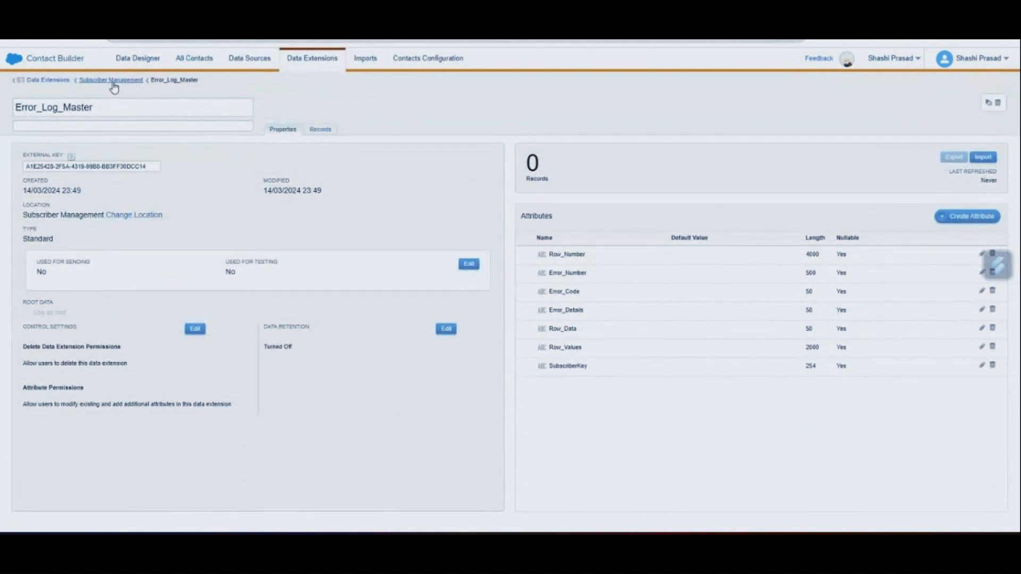
Step: In Contact Builder's Subscriber Management folder, view the records of the SubscribersMaster data extension
click(111, 83)
click(221, 230)
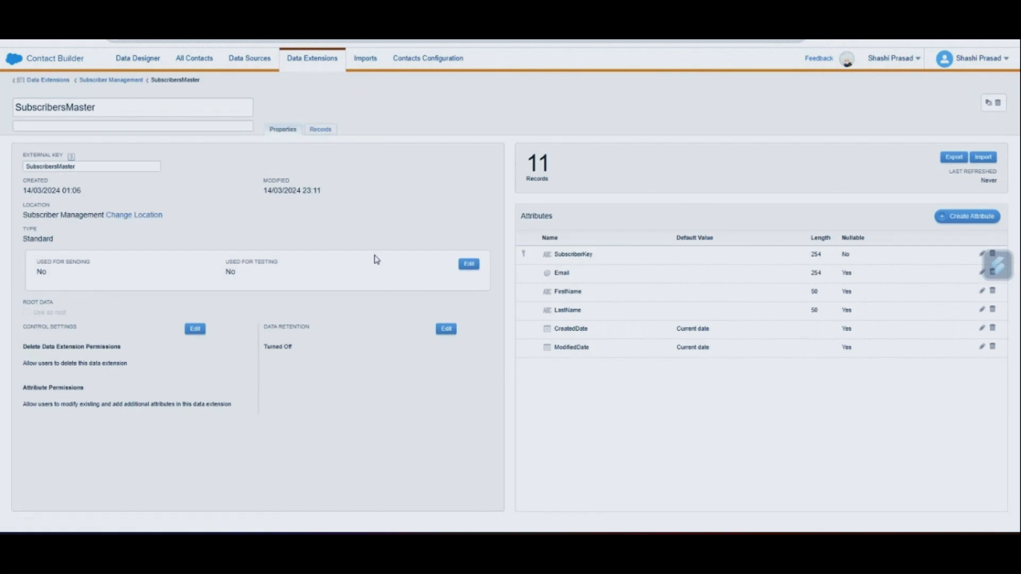
click(323, 133)
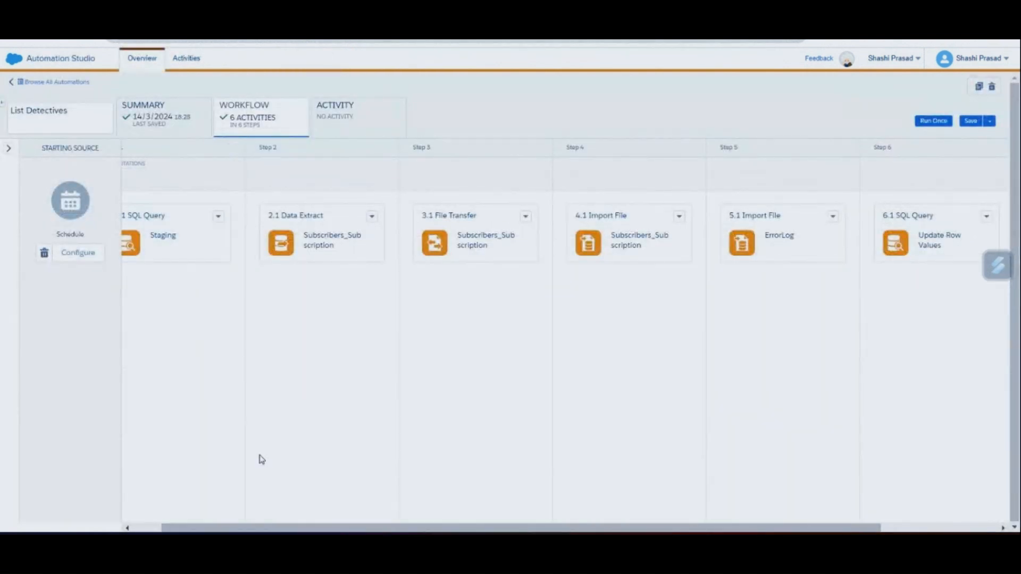
Step: In Automation Studio, save the List Detectives automation and run all of its activities once
drag(259, 531, 230, 529)
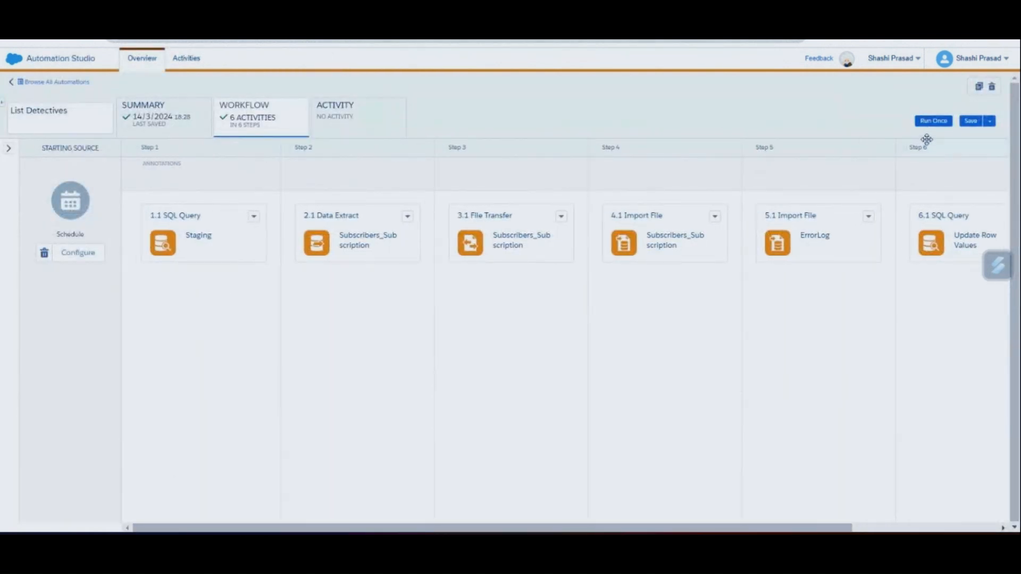
click(968, 125)
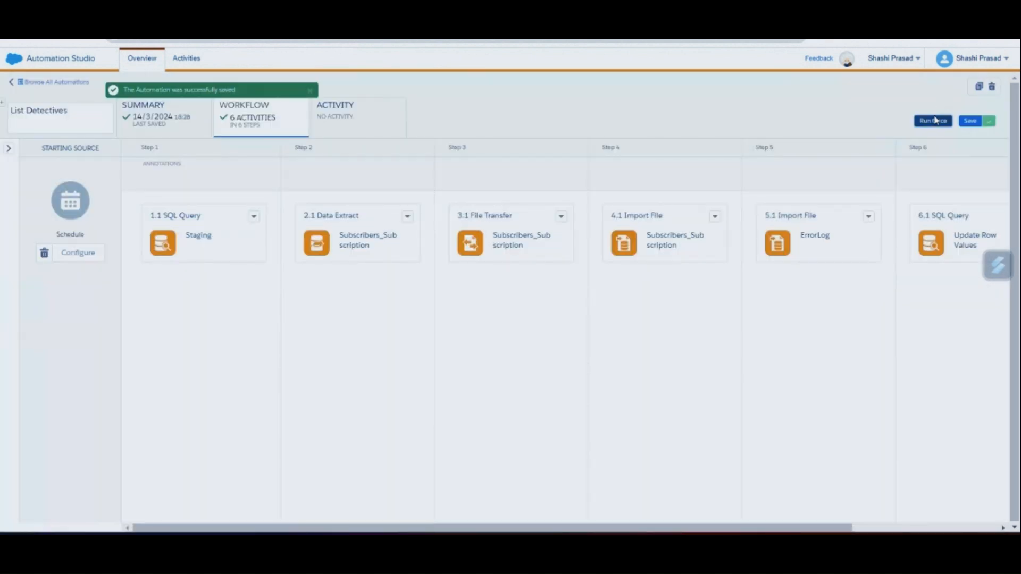
click(932, 122)
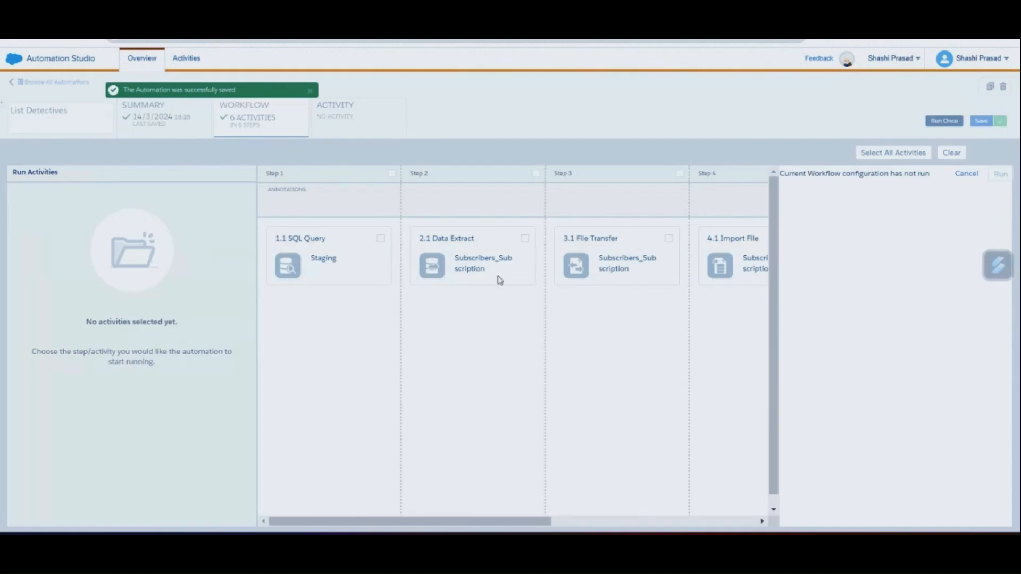
click(901, 160)
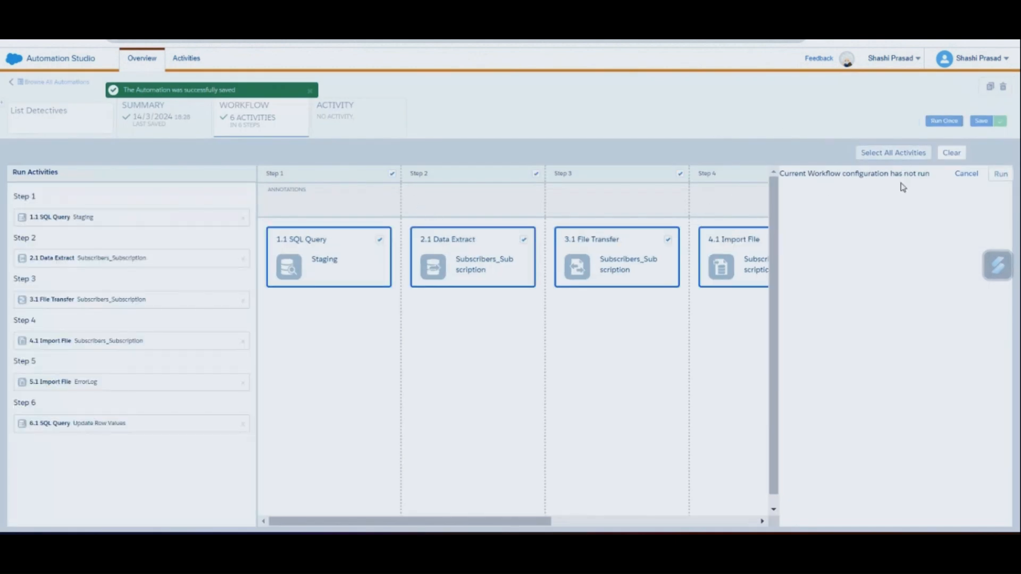
click(999, 174)
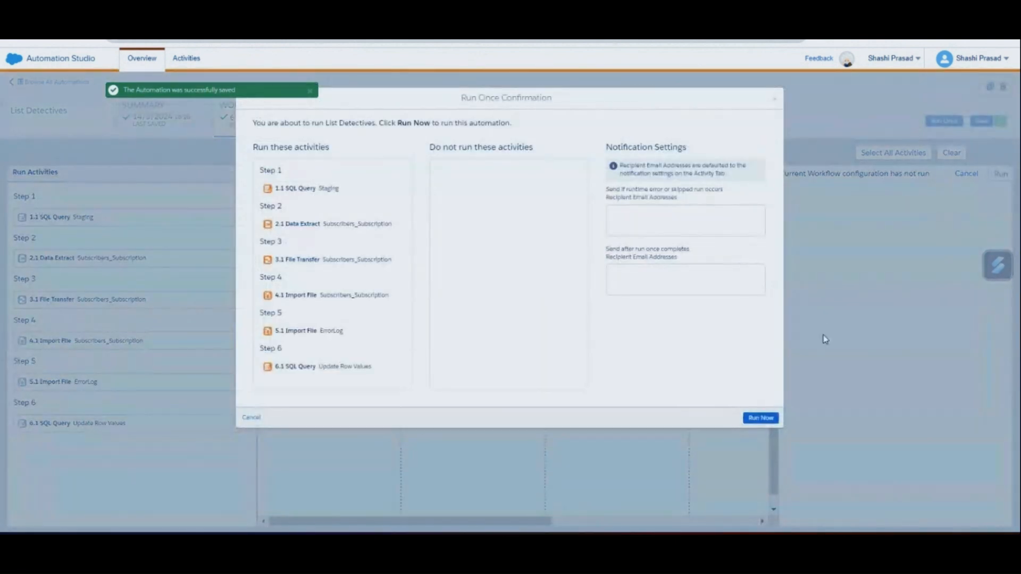
click(752, 422)
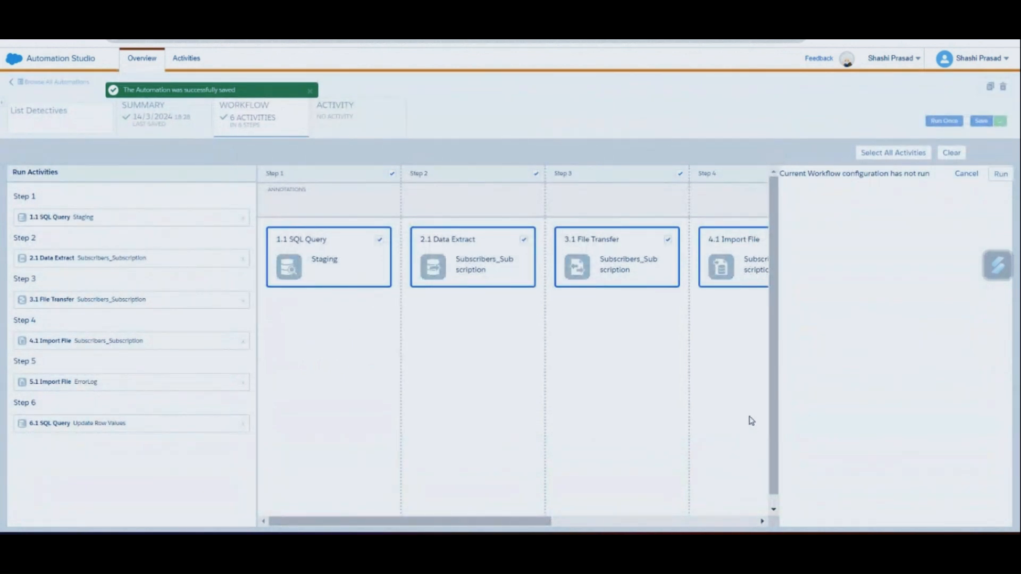
Step: Monitor the List Detectives run log, check the Step 1 Staging query's status, and refresh the log
click(367, 118)
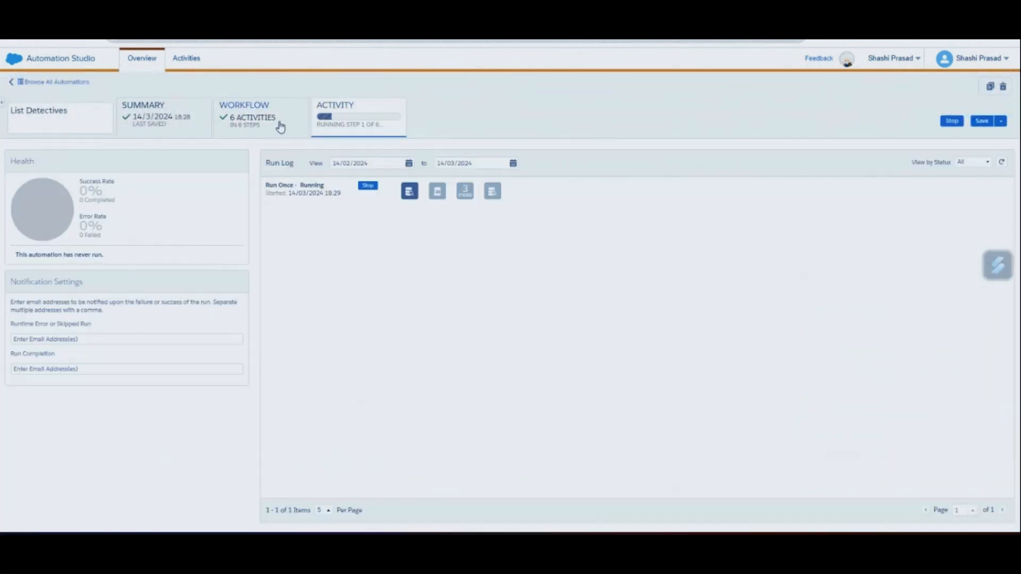
click(280, 125)
click(355, 124)
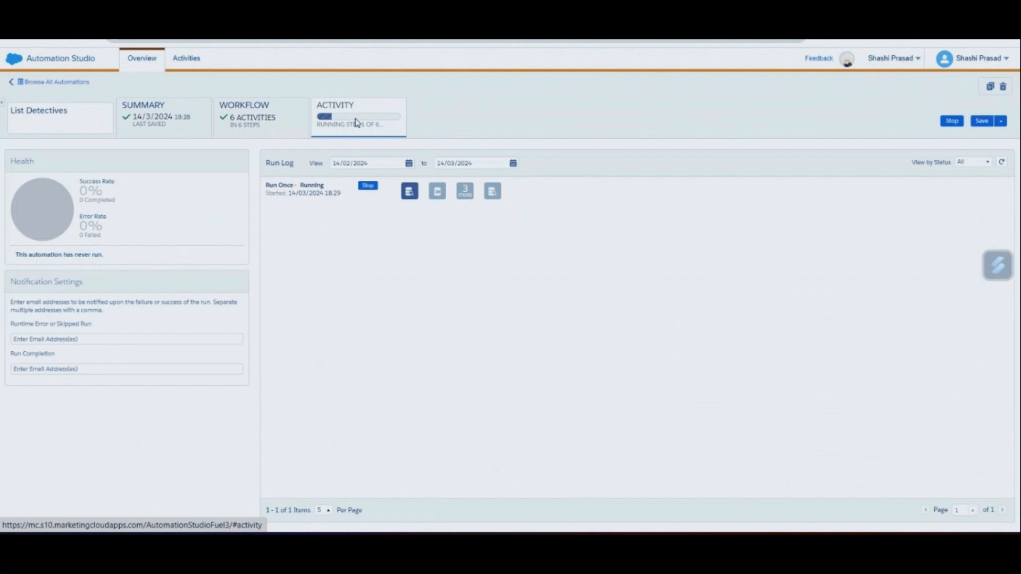
click(298, 128)
click(390, 121)
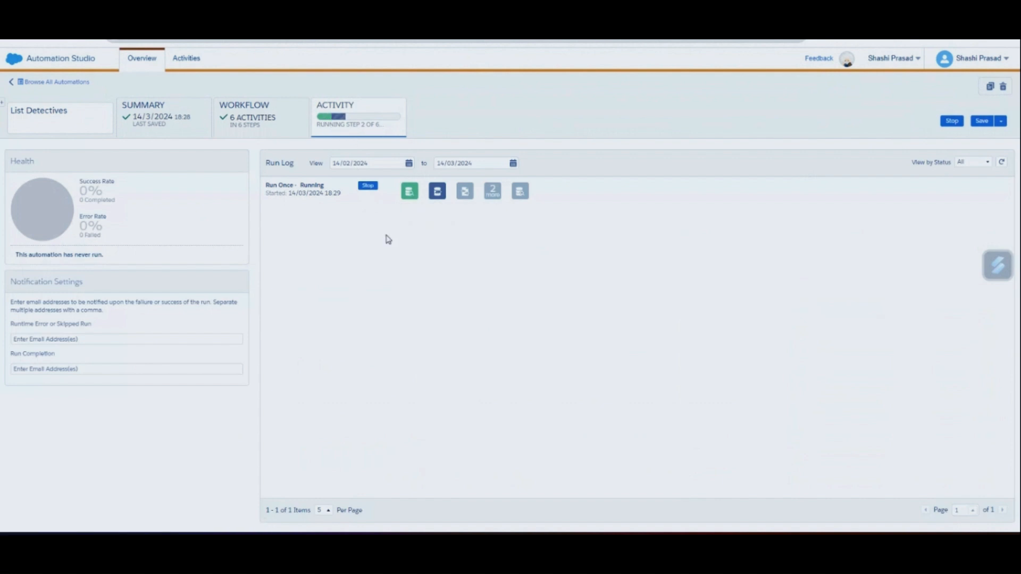
mouse_move(414, 190)
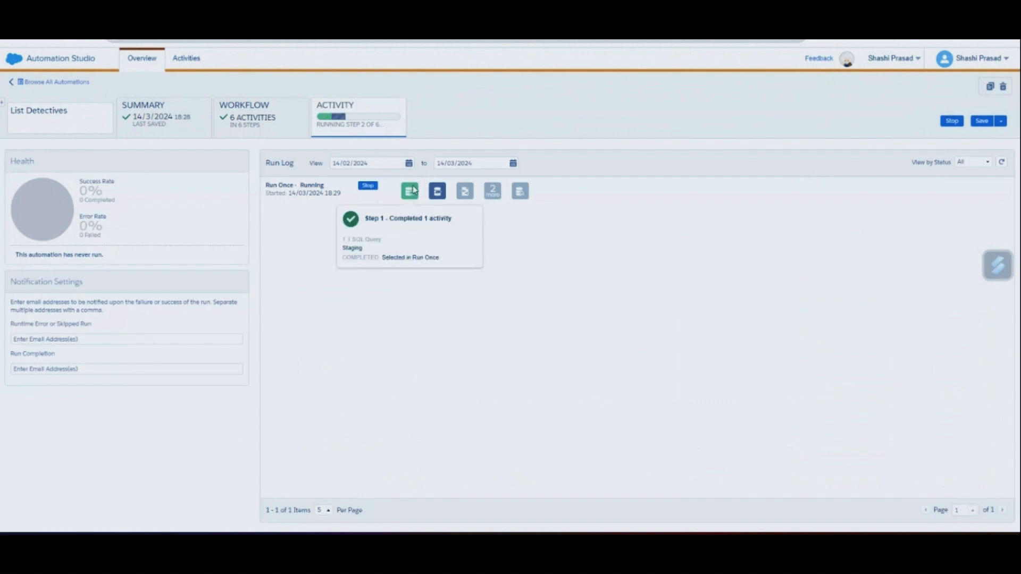
click(258, 130)
click(355, 118)
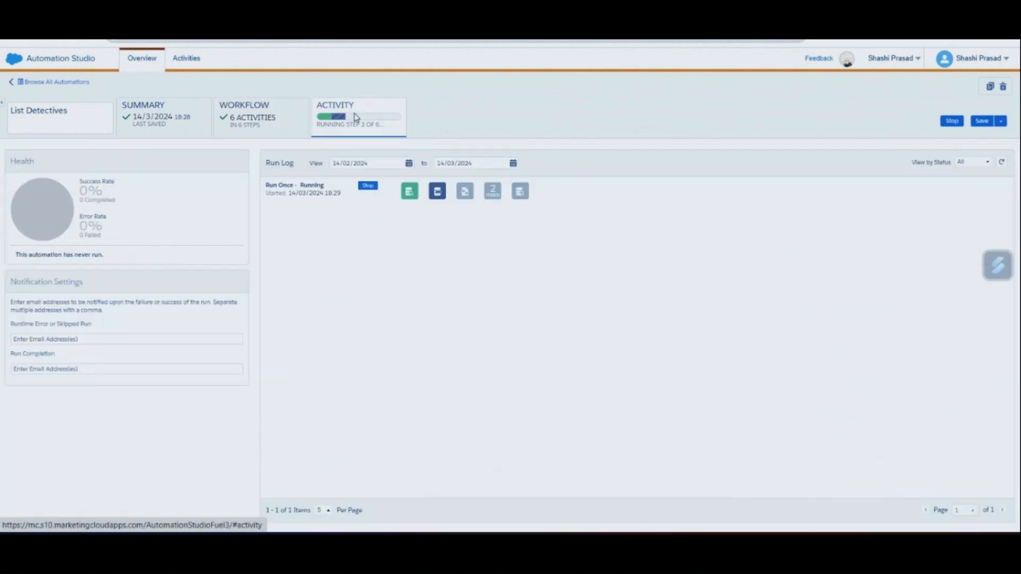
click(1001, 162)
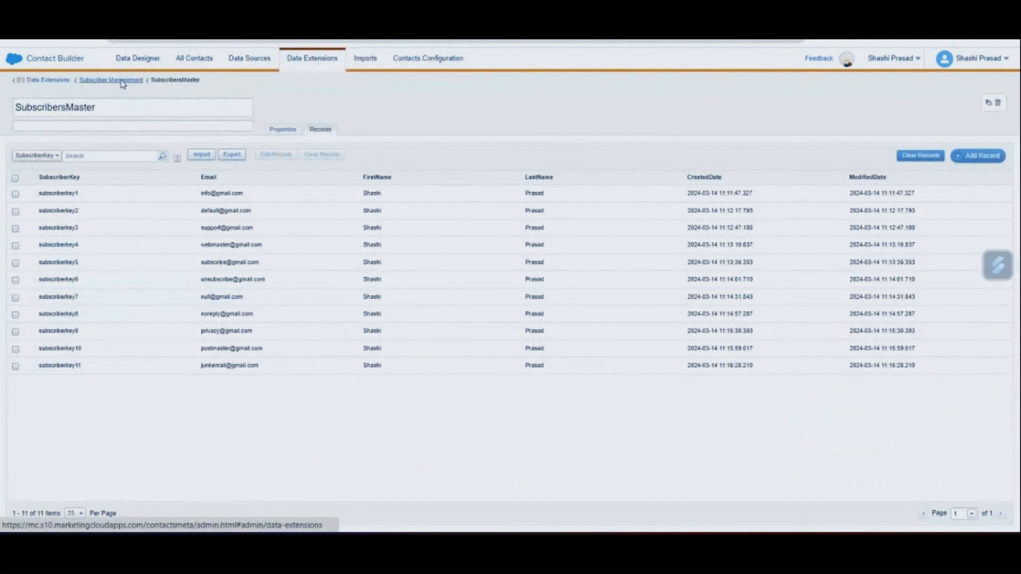
Step: View the Staging data extension's records in Contact Builder and recheck the automation's run activity
click(123, 81)
click(217, 192)
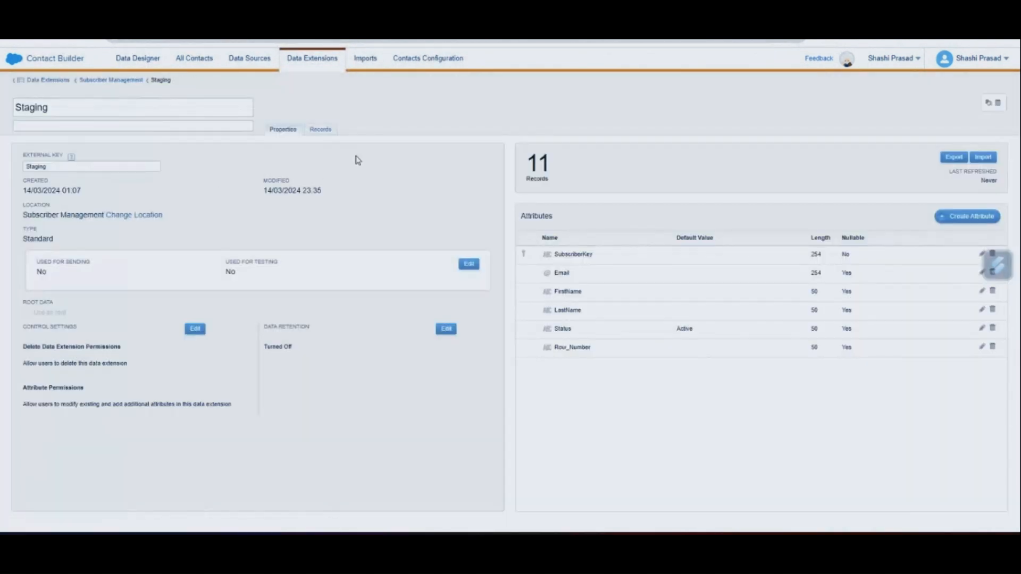
click(324, 131)
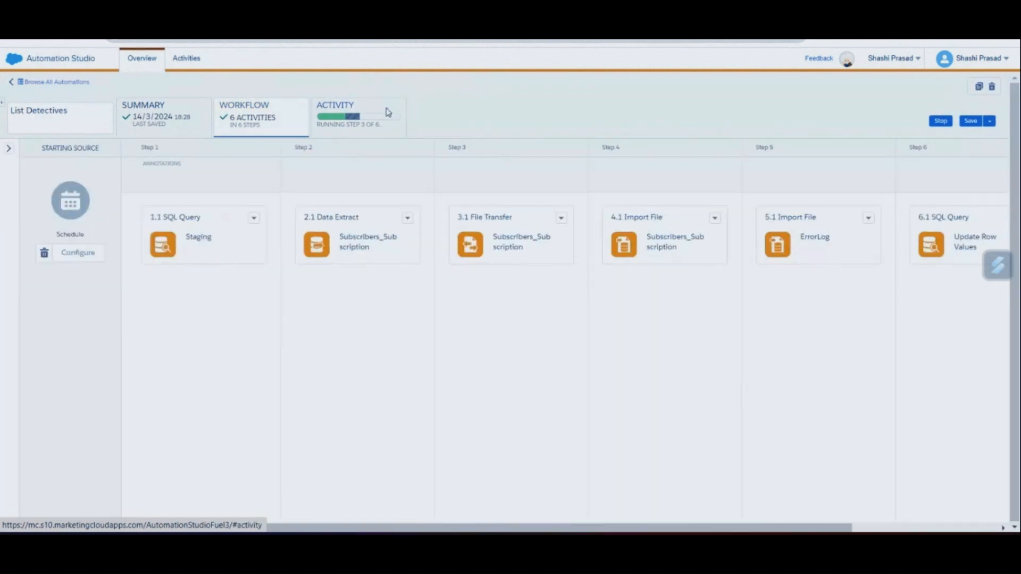
click(388, 112)
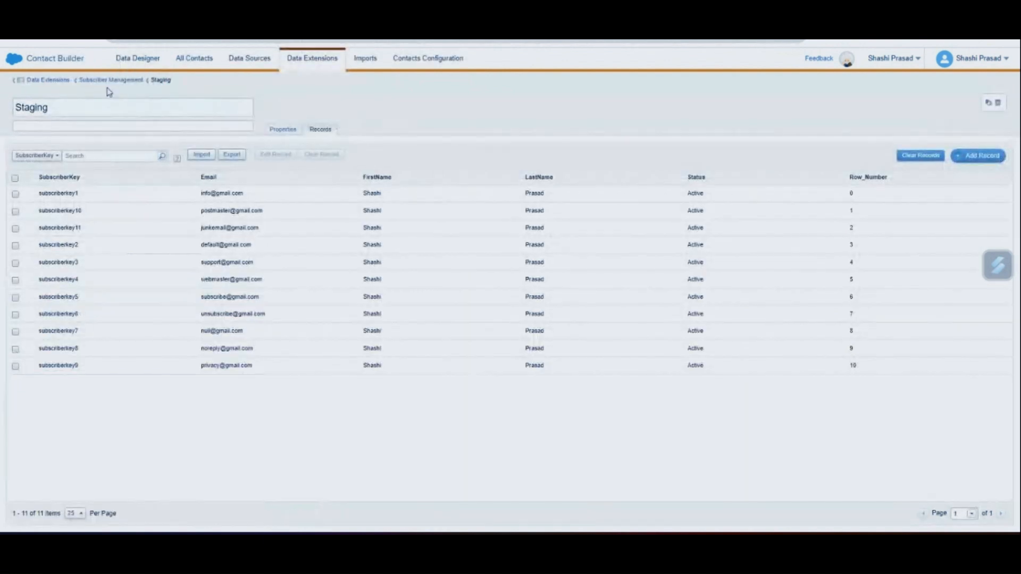
Step: Return to the Subscriber Management folder and review the SubscriberKey and Email values in SubscribersMaster's records
click(108, 81)
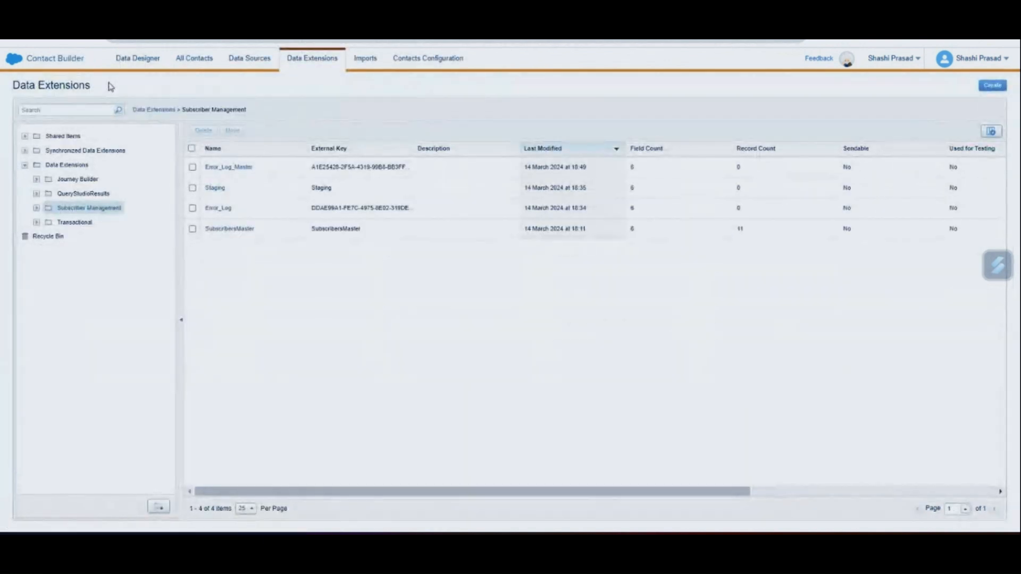
click(85, 193)
click(89, 207)
click(228, 229)
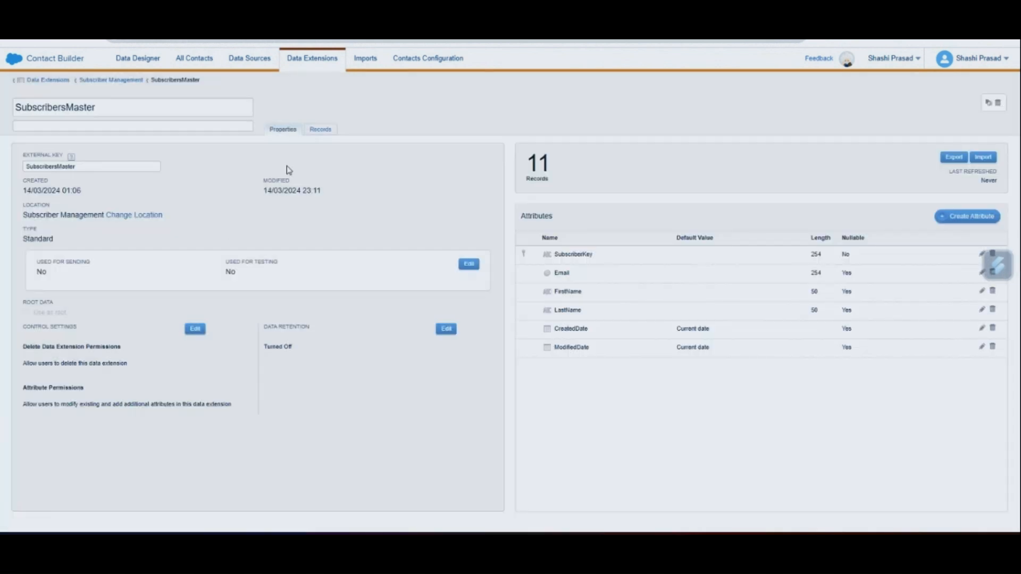
click(316, 129)
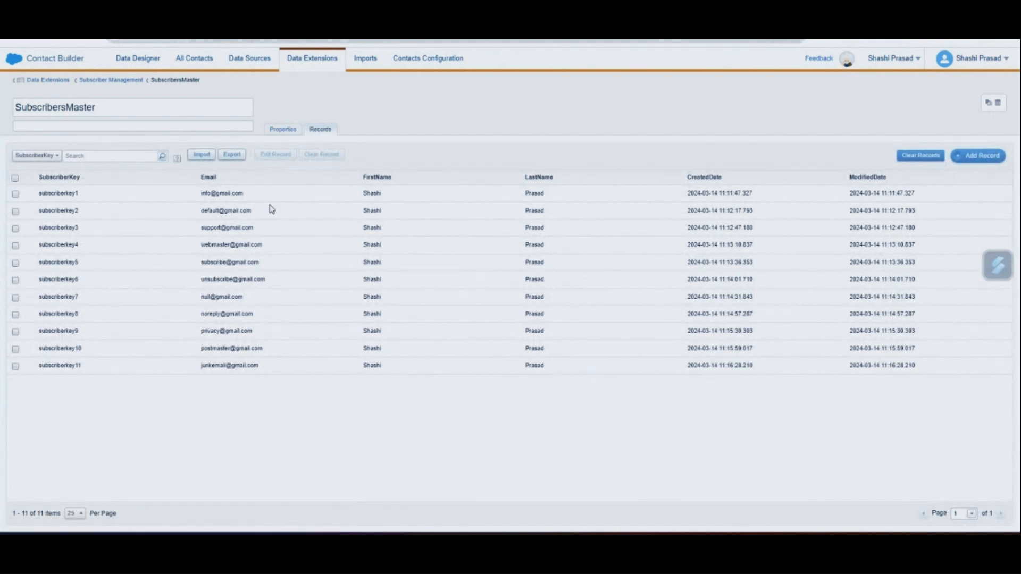
Step: Return to the Subscriber Management folder and review the Staging data extension's records, including the Row_Number values
click(128, 81)
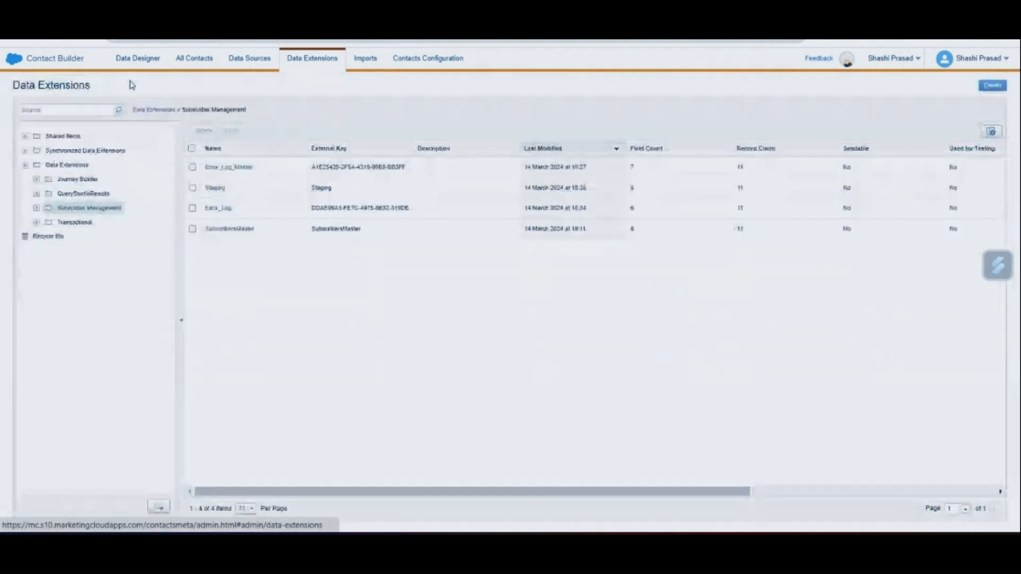
click(215, 189)
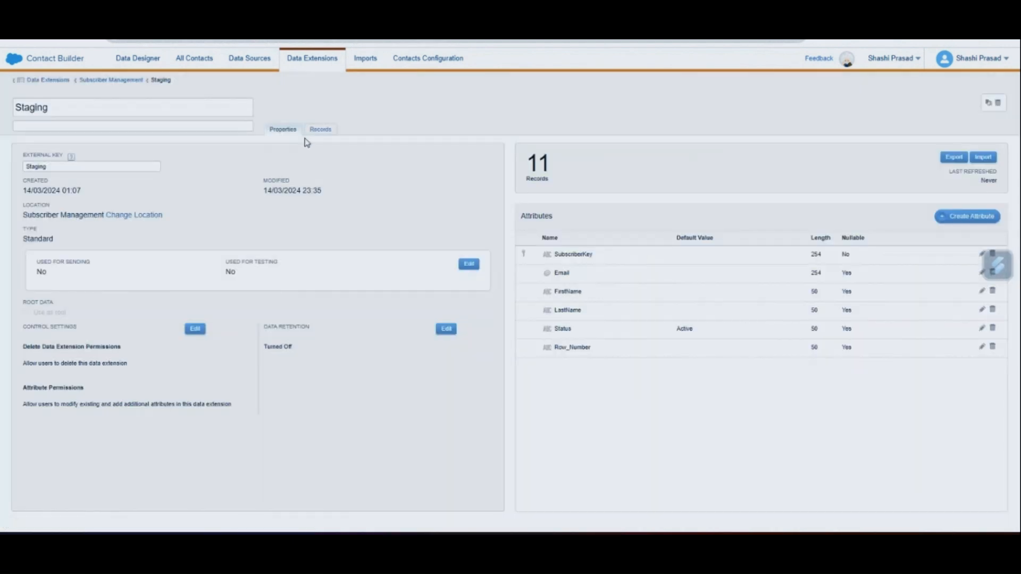
click(314, 130)
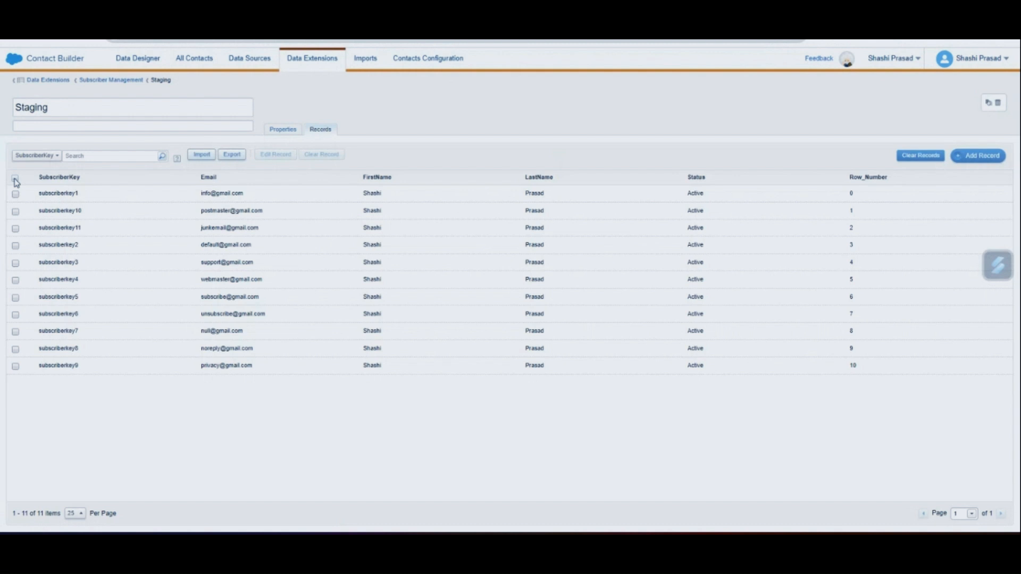
Step: Open the Error_Log data extension's records and examine the Error_Number, Error_Code and Row_Data columns
click(116, 80)
click(219, 209)
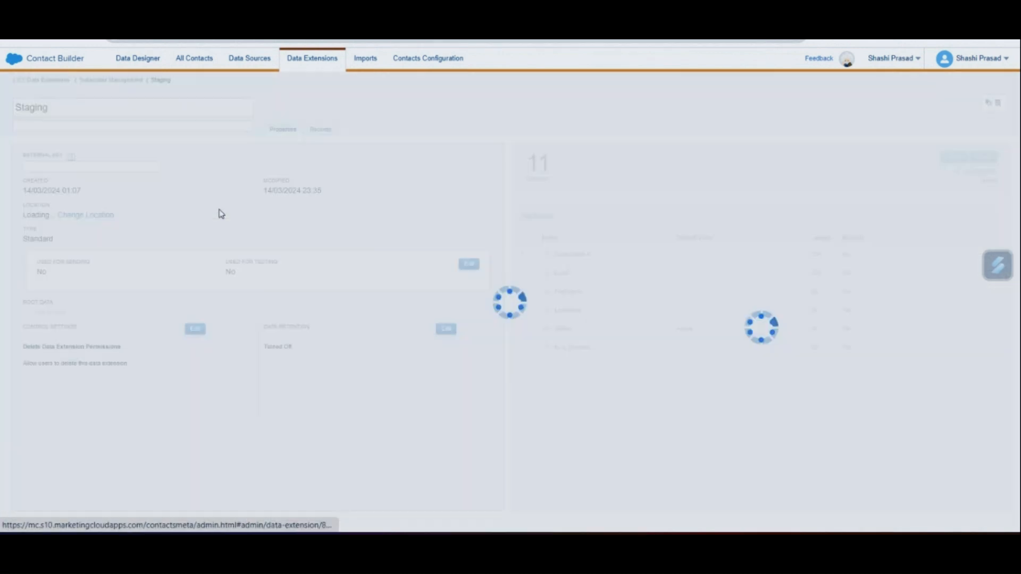
click(321, 130)
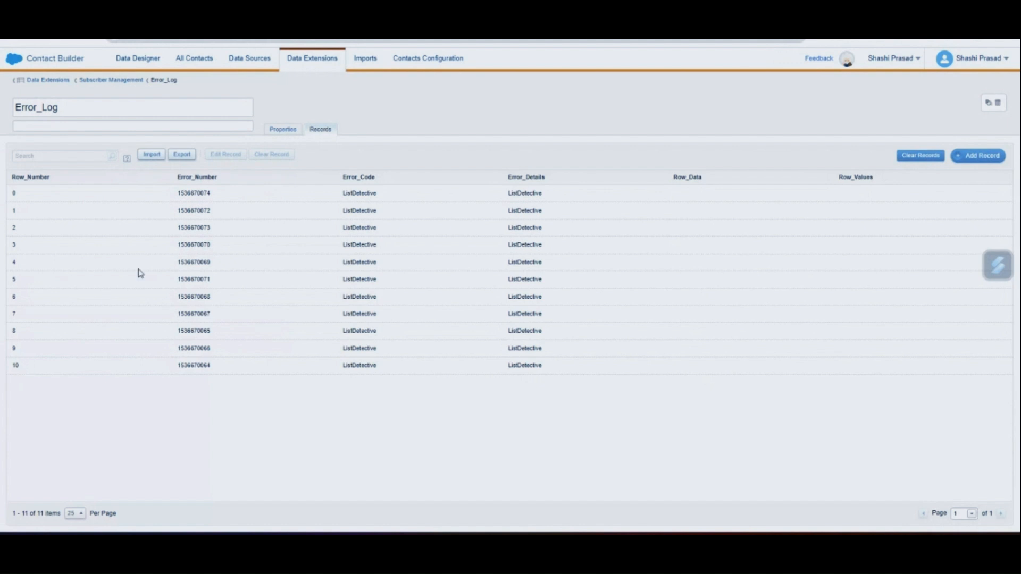
double_click(191, 192)
double_click(193, 209)
double_click(364, 193)
double_click(367, 363)
click(691, 199)
Step: Open the Error_Log_Master data extension's records and examine the Error_Code and Row_Values entries row by row
click(109, 87)
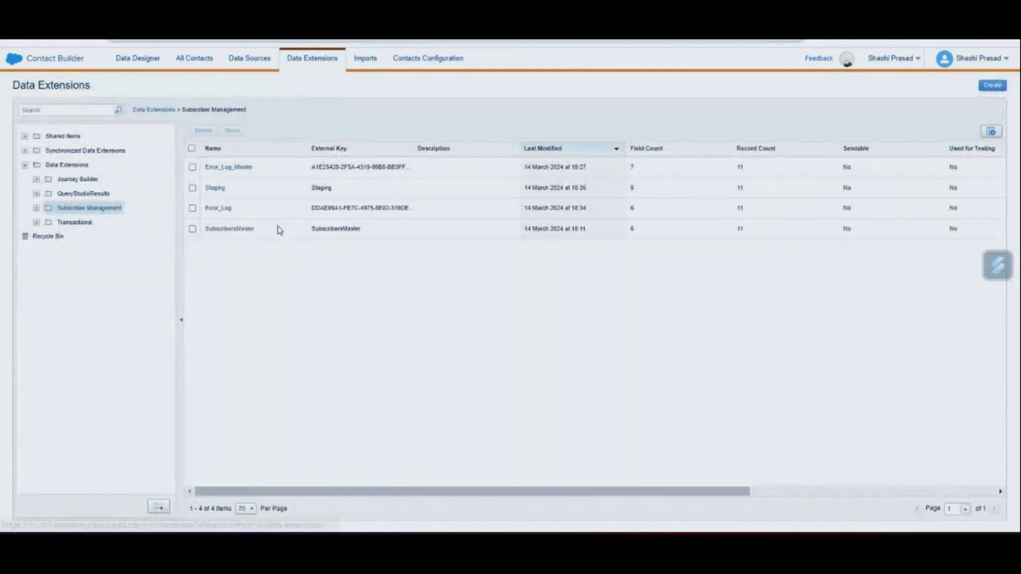
click(236, 174)
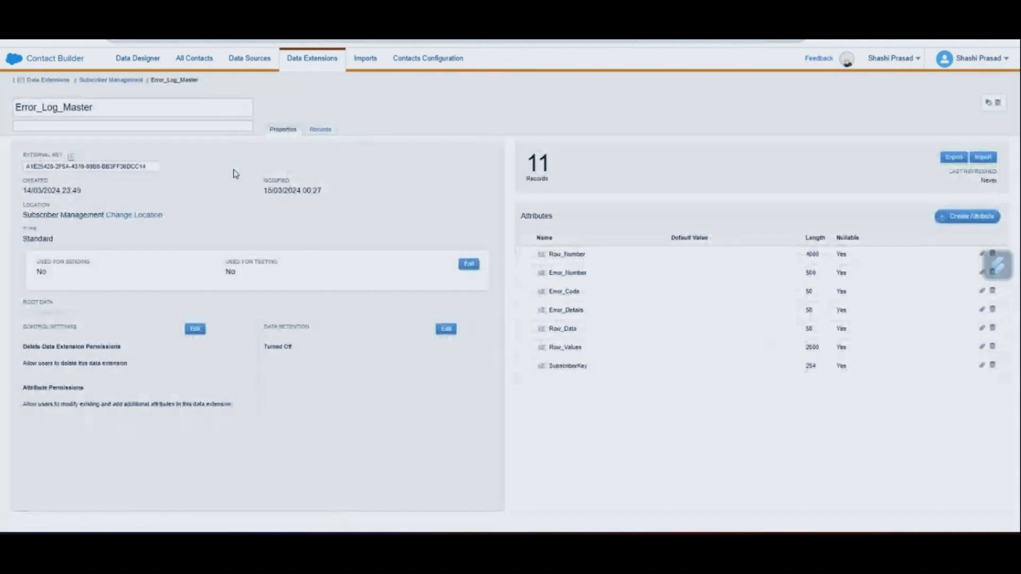
click(324, 132)
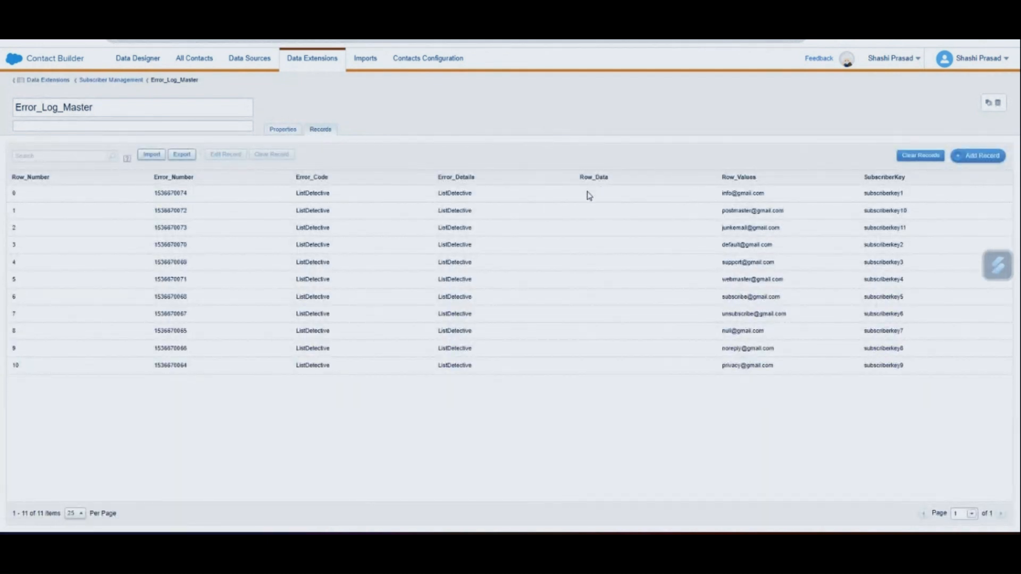
double_click(744, 193)
double_click(319, 196)
click(733, 193)
double_click(736, 211)
double_click(733, 228)
double_click(731, 245)
click(734, 272)
double_click(738, 277)
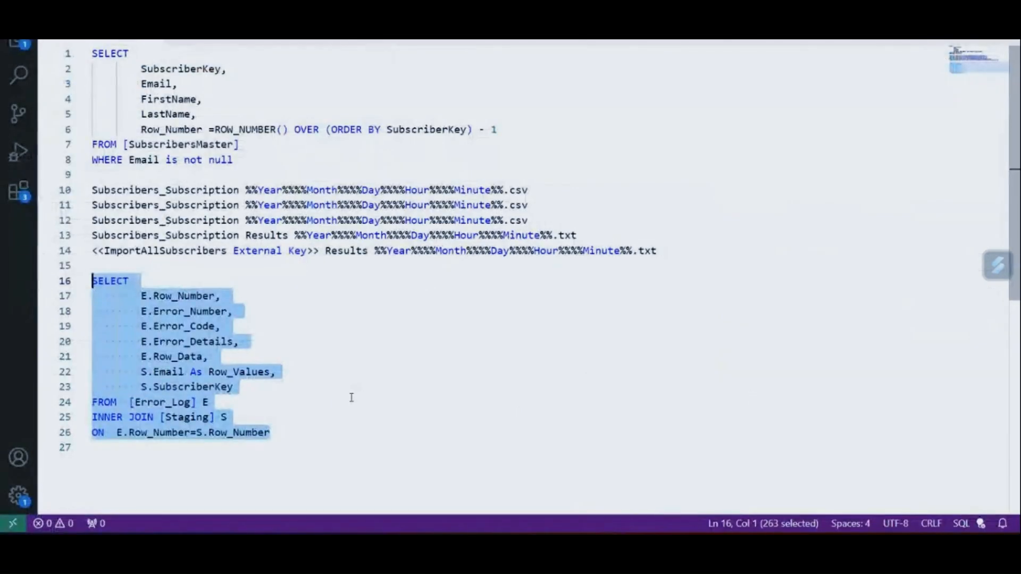
Step: Review the Error_Log and Staging join query in Visual Studio Code against the SubscriberKey and Row_Values entries in Error_Log_Master's first record
click(289, 417)
drag(289, 435, 80, 291)
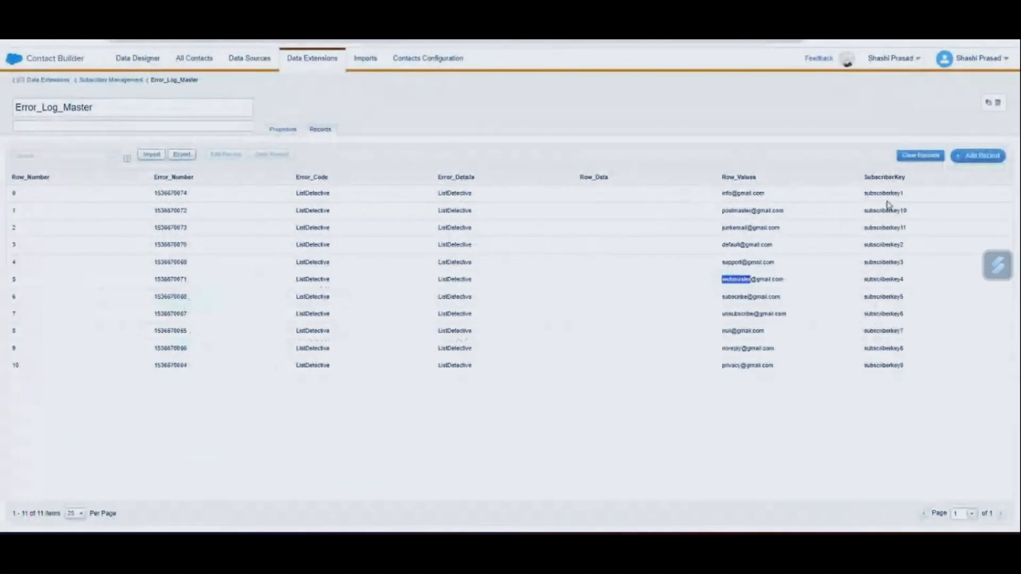
double_click(882, 193)
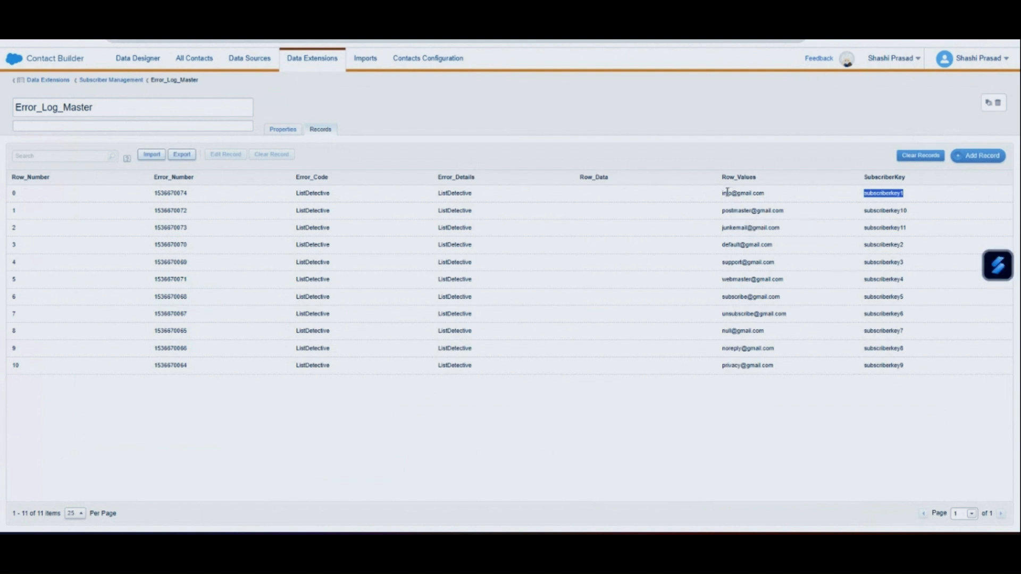
drag(722, 193, 732, 193)
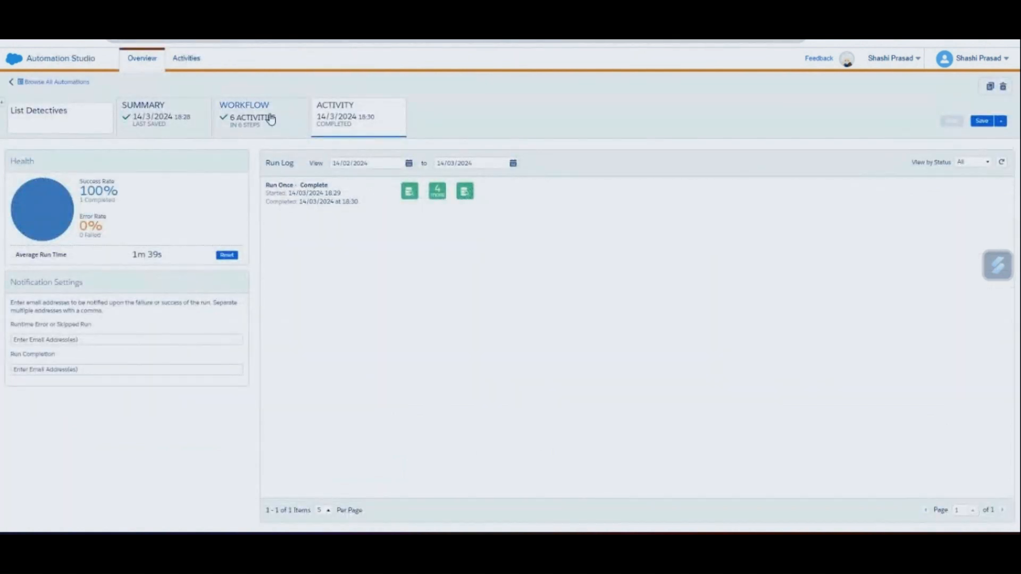
Step: Switch to the List Detectives automation in Automation Studio and display its workflow steps
click(270, 122)
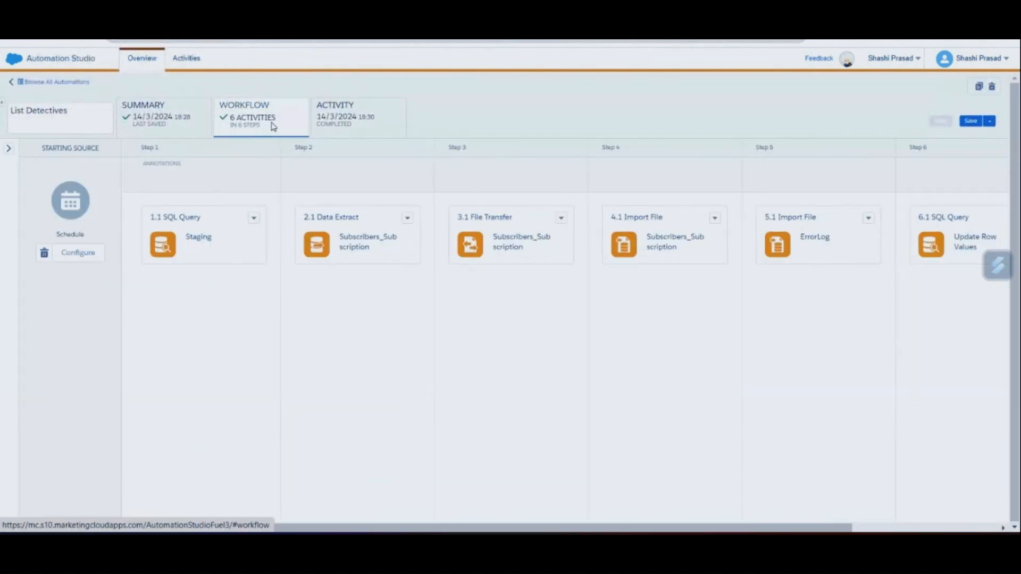